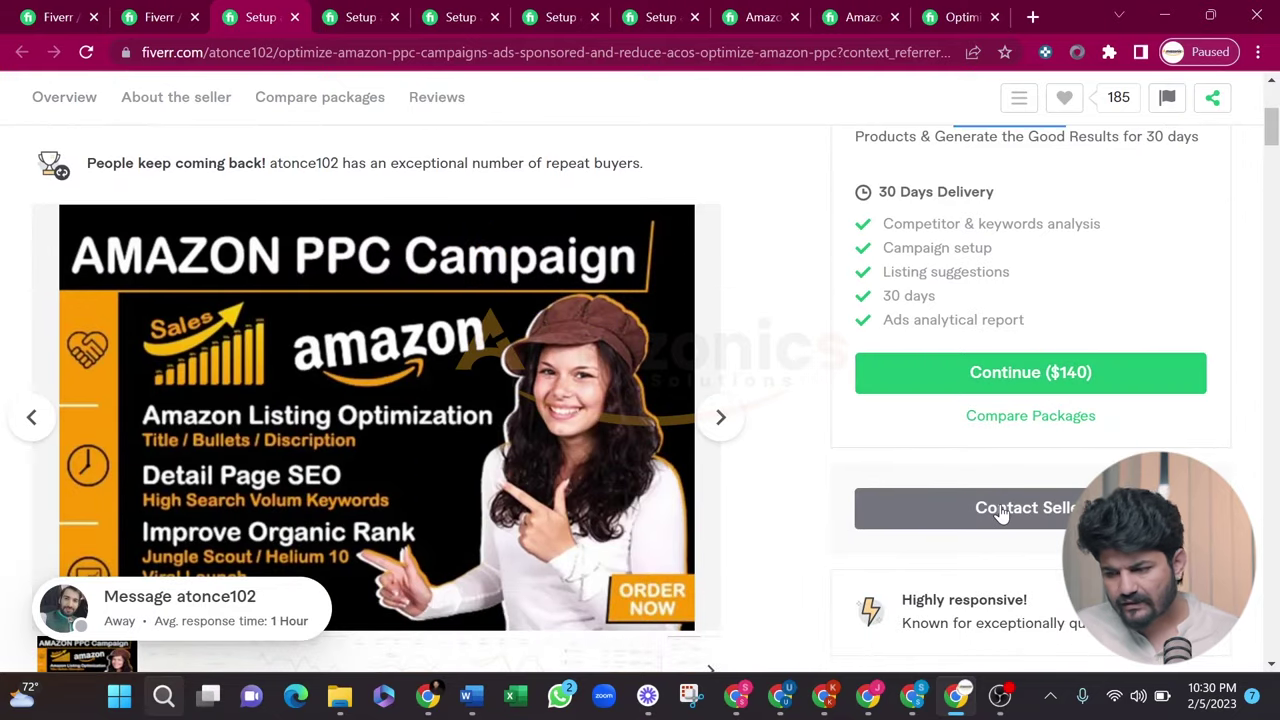
- Review the Premium package's description, delivery time and included services on the competitor's Amazon PPC gig
{"action": "scroll", "coordinate": [1000, 512], "scroll_direction": "up", "scroll_amount": 1}
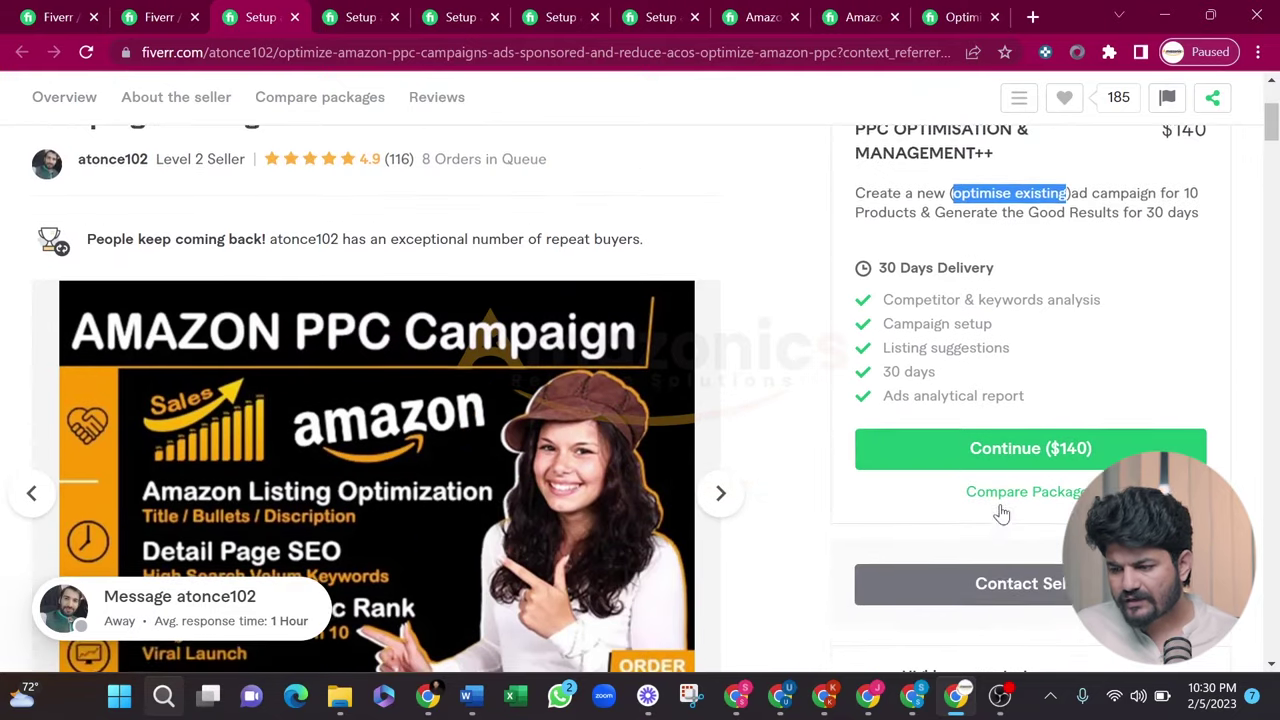
{"action": "left_click", "coordinate": [952, 268]}
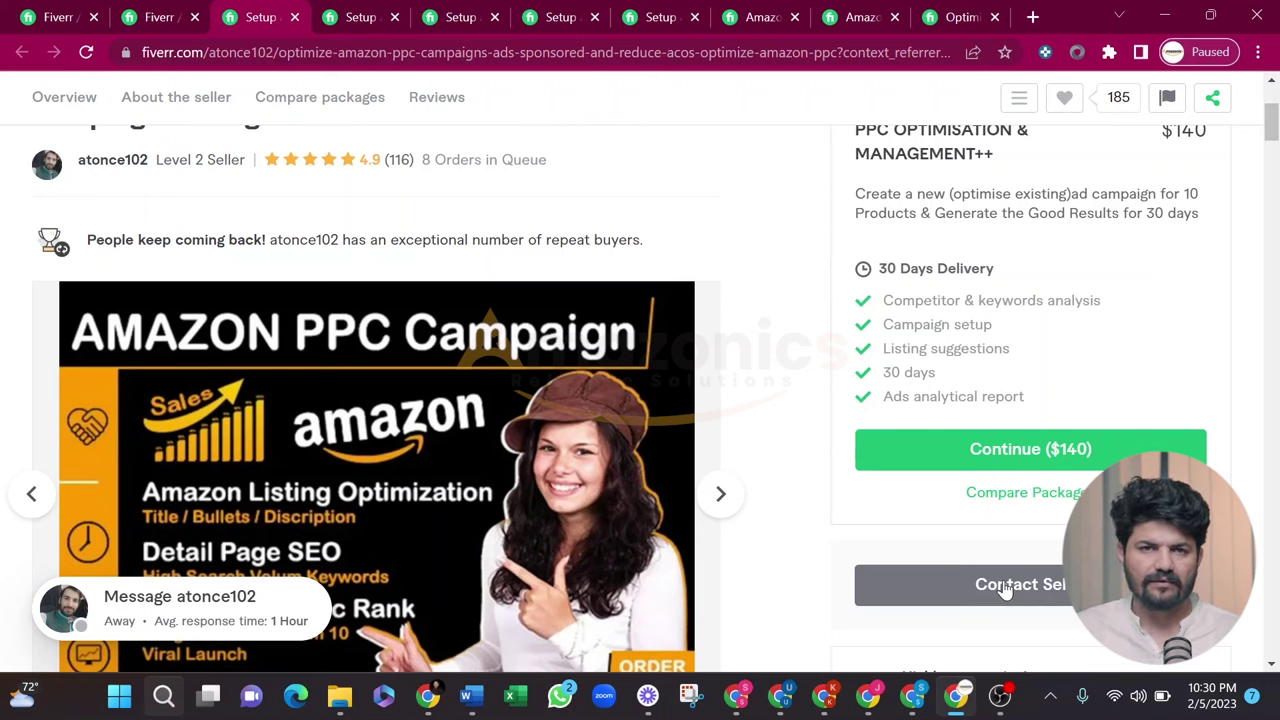
{"action": "scroll", "coordinate": [1005, 590], "scroll_direction": "up", "scroll_amount": 1}
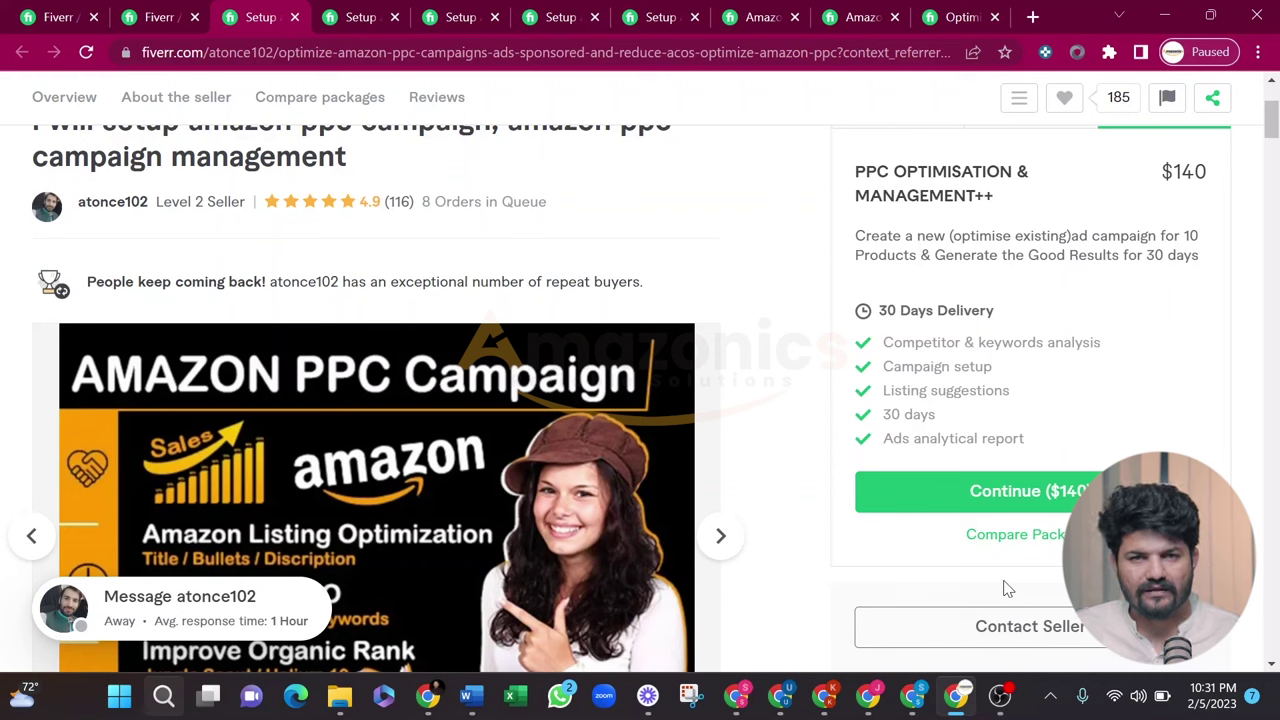
{"action": "scroll", "coordinate": [1008, 590], "scroll_direction": "down", "scroll_amount": 1}
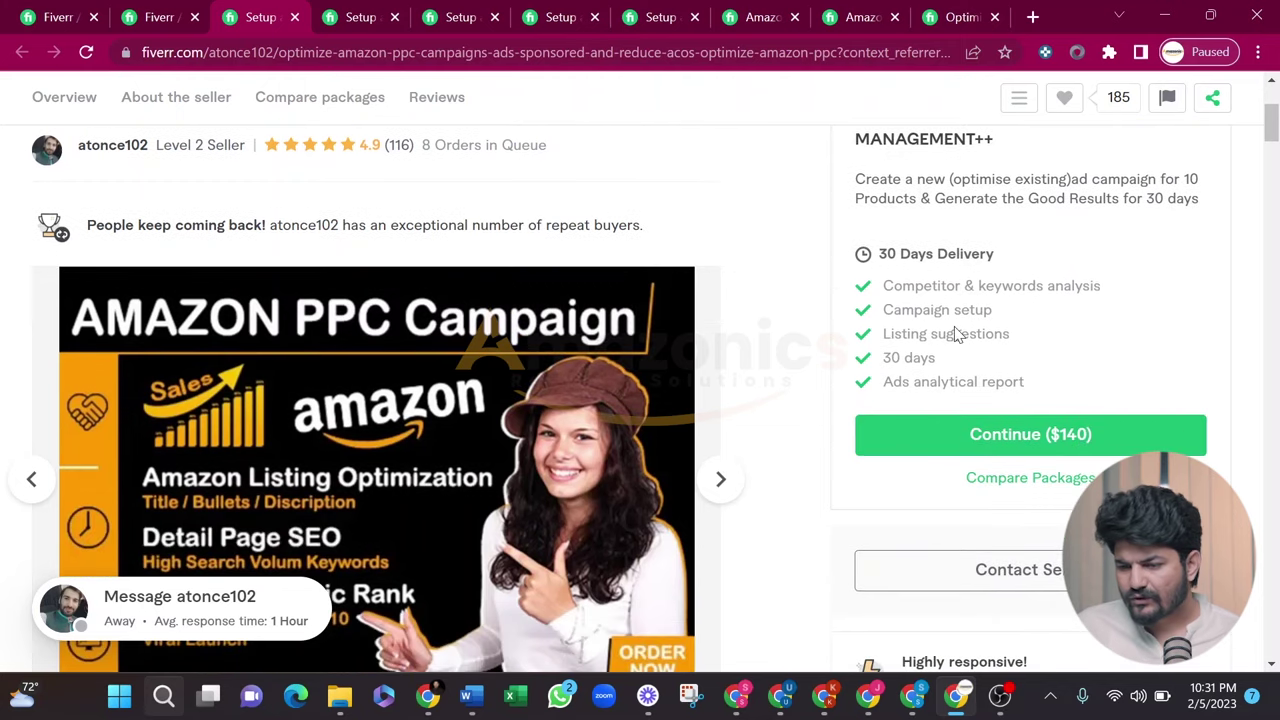
- Return to the gig's Scope & Pricing form and remove the Ads analytical report from the extra services
{"action": "left_click", "coordinate": [172, 8]}
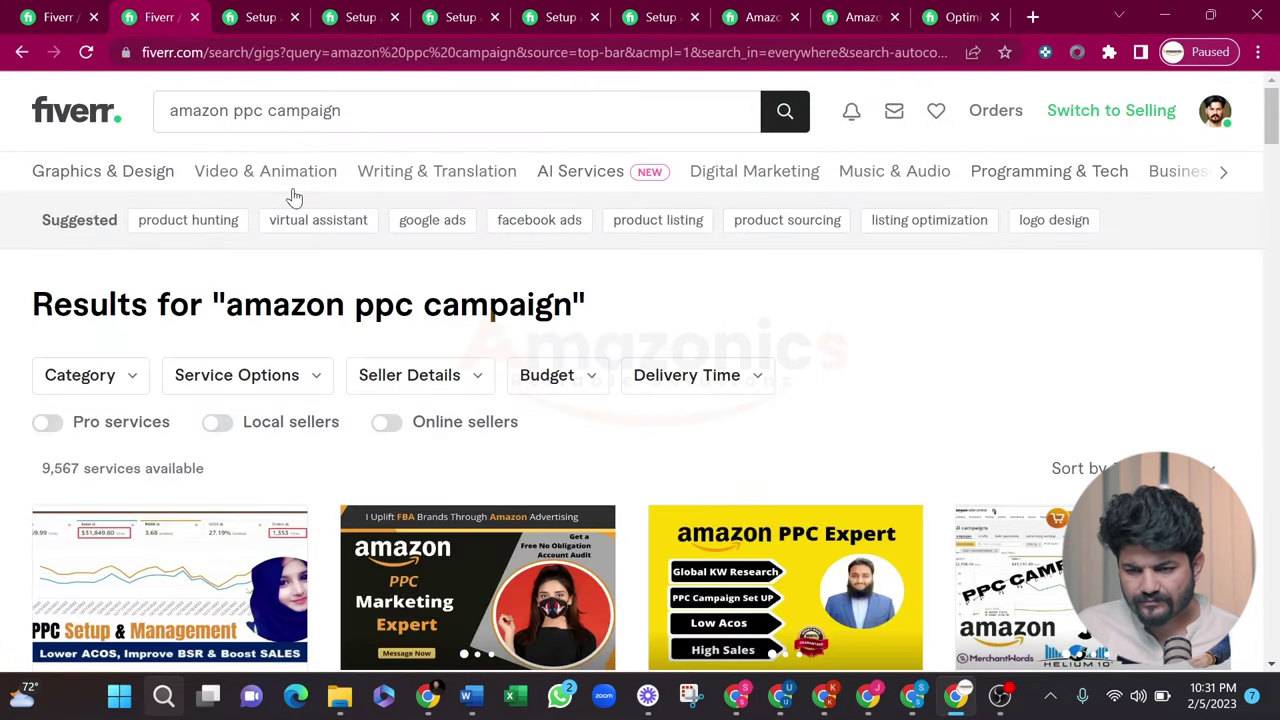
{"action": "left_click", "coordinate": [89, 11]}
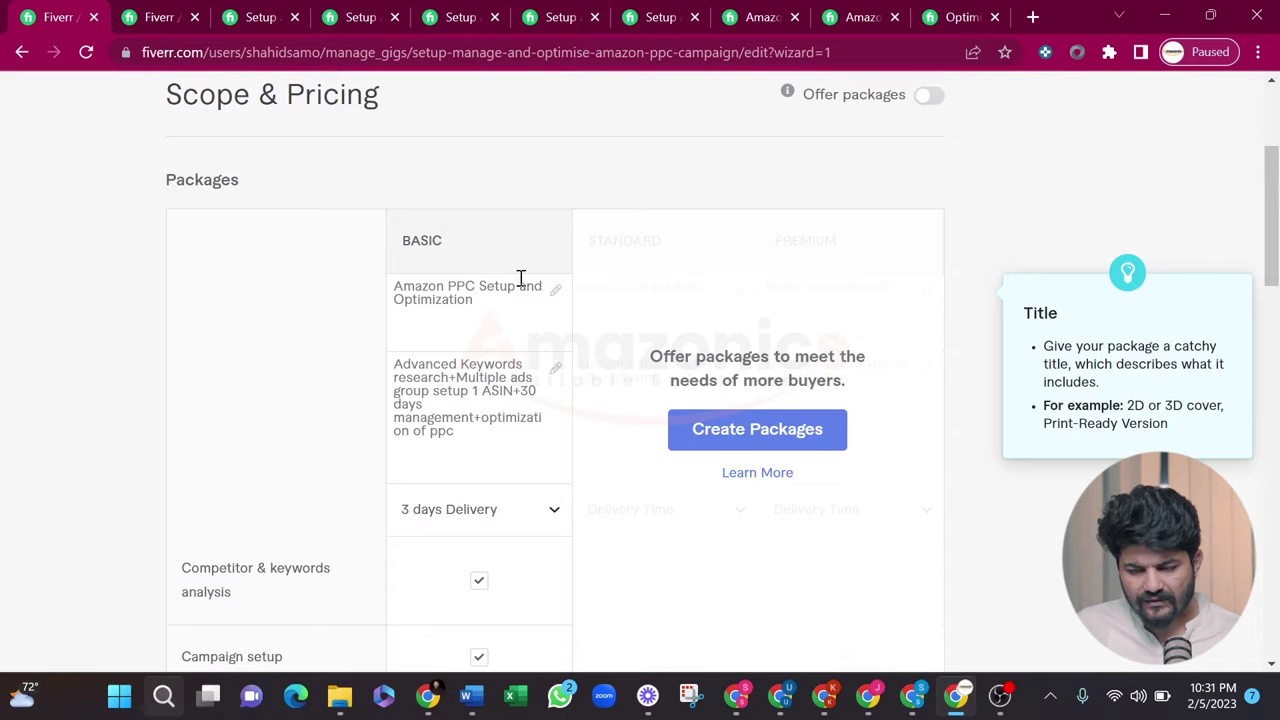
{"action": "scroll", "coordinate": [518, 285], "scroll_direction": "down", "scroll_amount": 3}
{"action": "scroll", "coordinate": [520, 286], "scroll_direction": "down", "scroll_amount": 4}
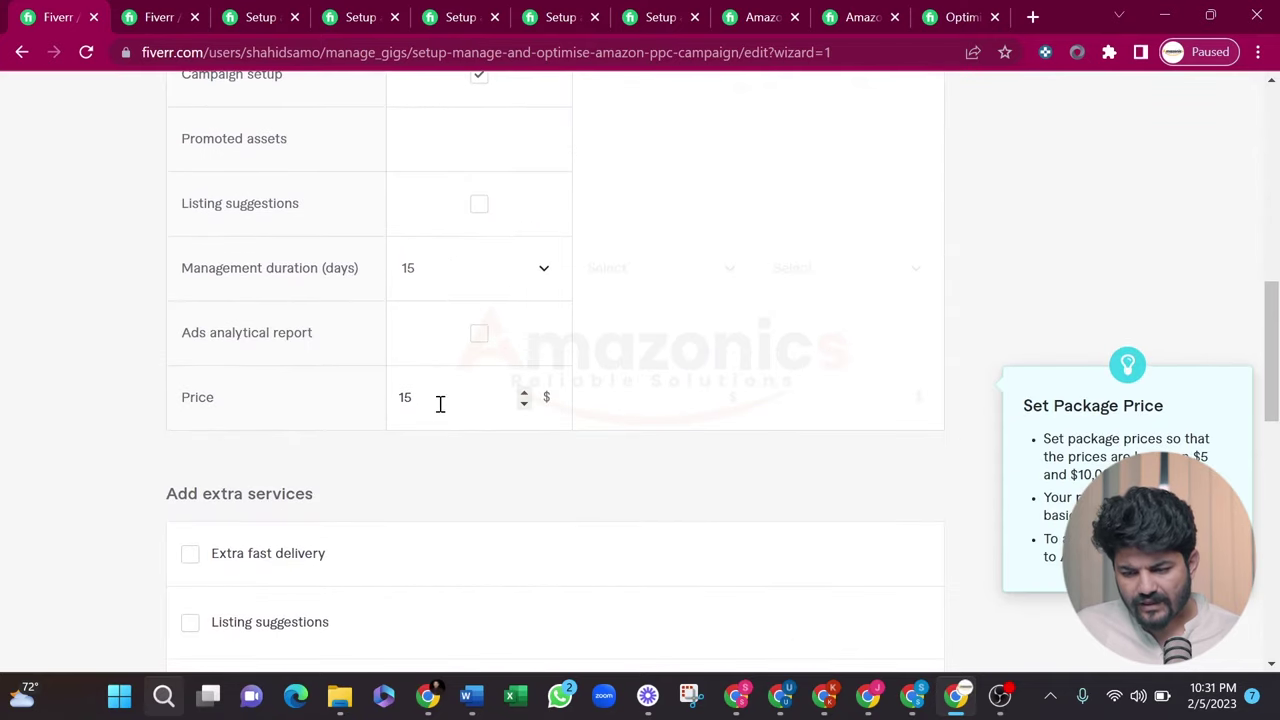
{"action": "scroll", "coordinate": [440, 403], "scroll_direction": "down", "scroll_amount": 1}
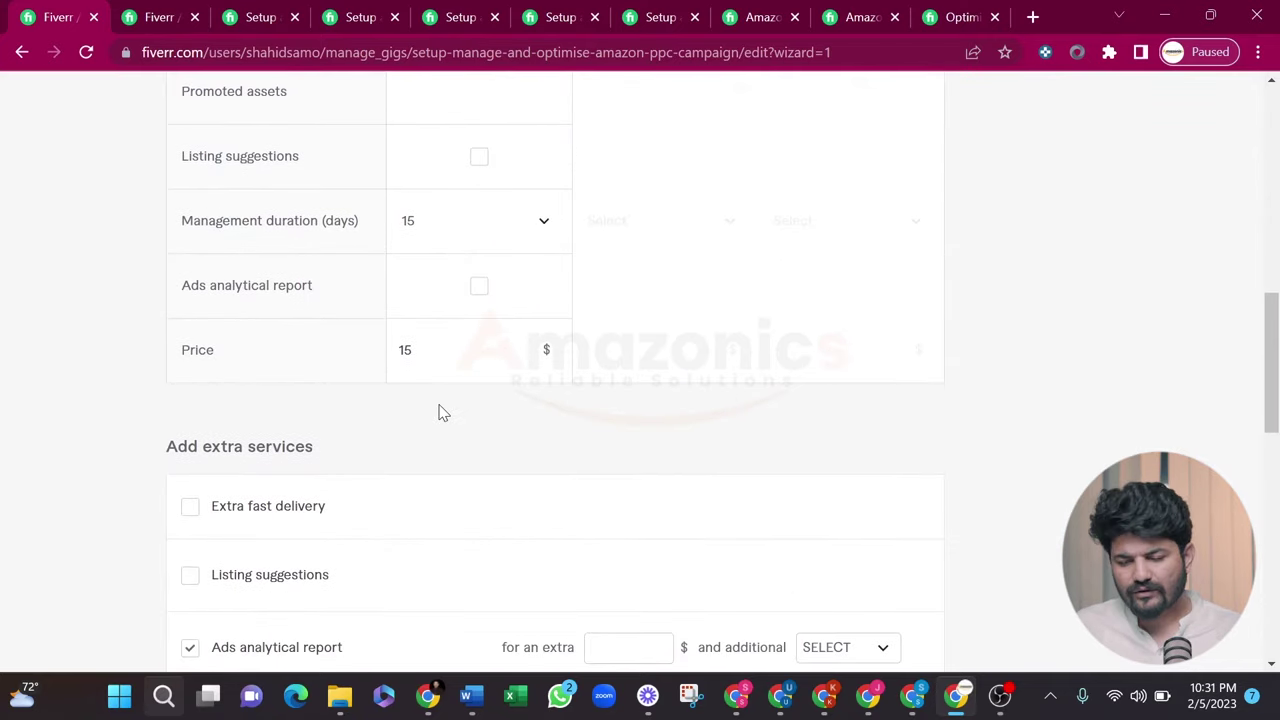
{"action": "scroll", "coordinate": [440, 410], "scroll_direction": "down", "scroll_amount": 1}
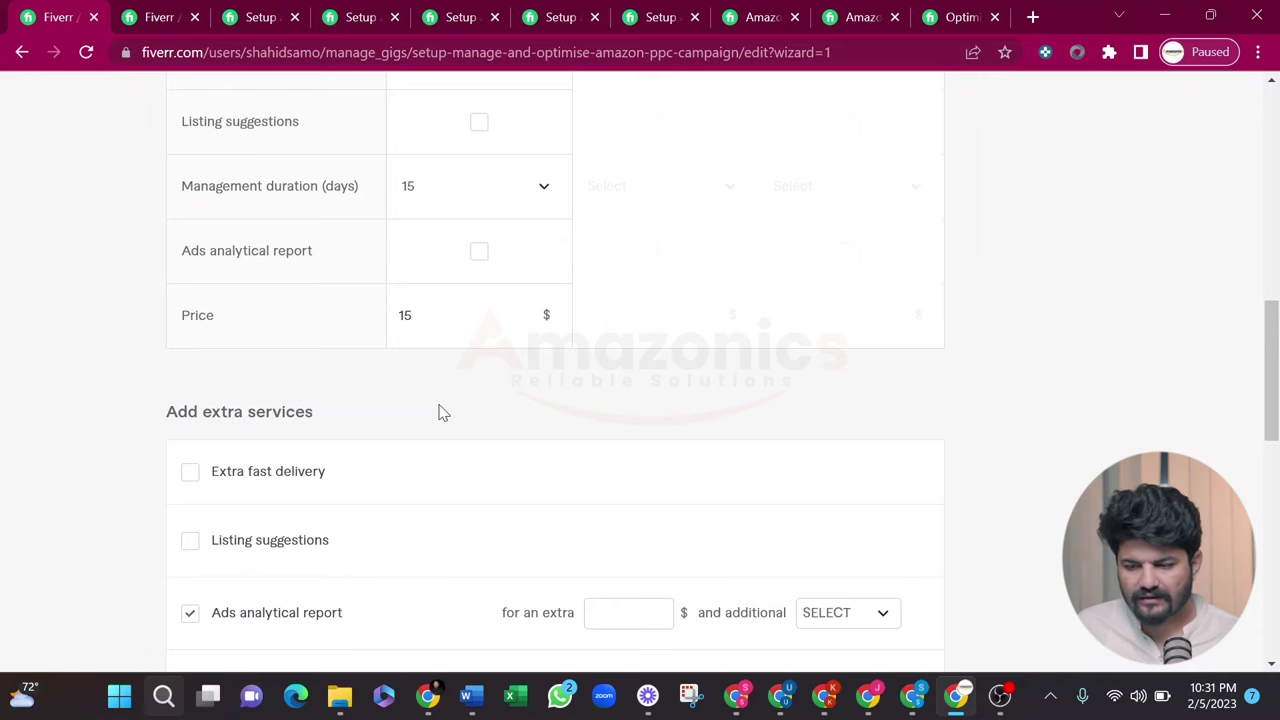
{"action": "scroll", "coordinate": [443, 413], "scroll_direction": "down", "scroll_amount": 2}
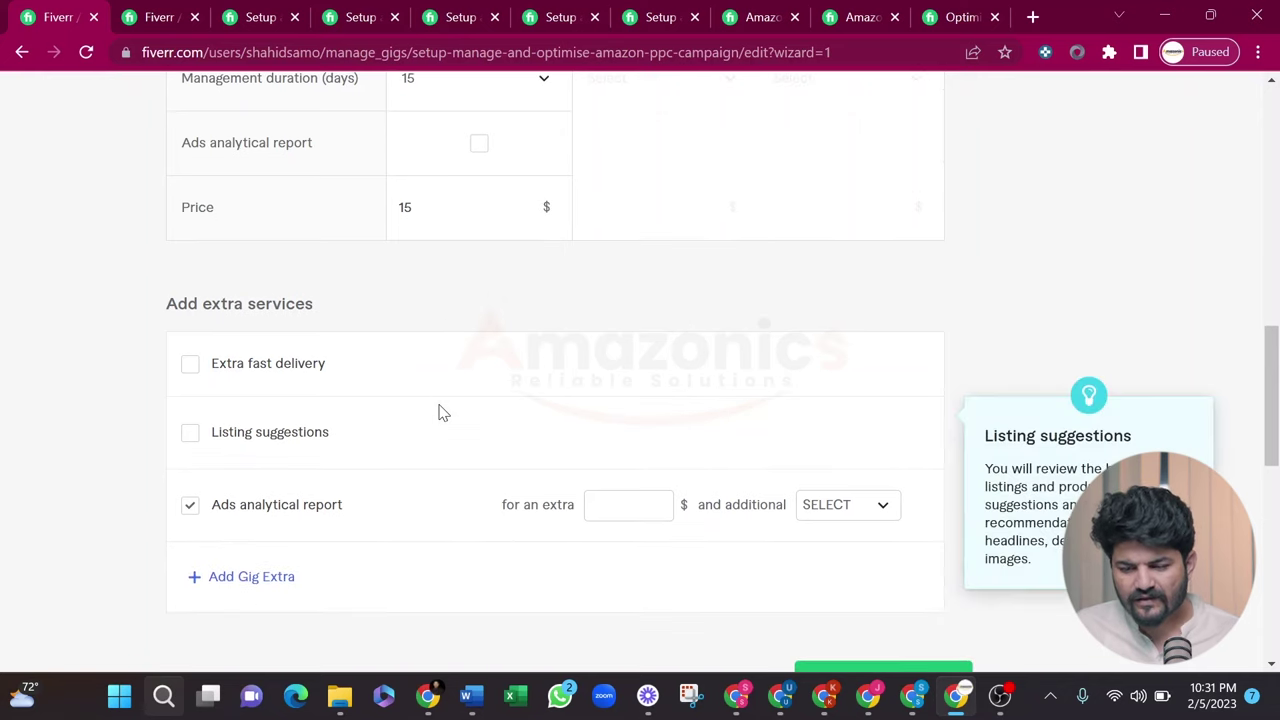
{"action": "scroll", "coordinate": [443, 413], "scroll_direction": "down", "scroll_amount": 1}
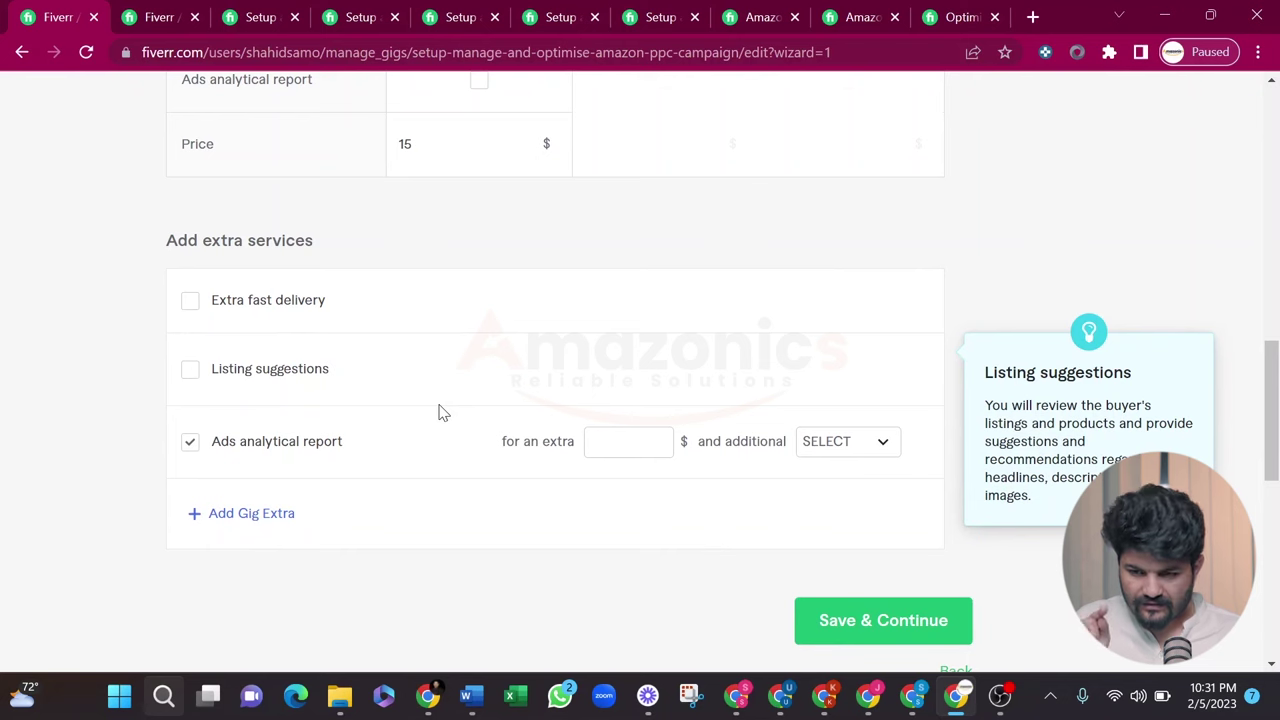
{"action": "scroll", "coordinate": [443, 413], "scroll_direction": "down", "scroll_amount": 2}
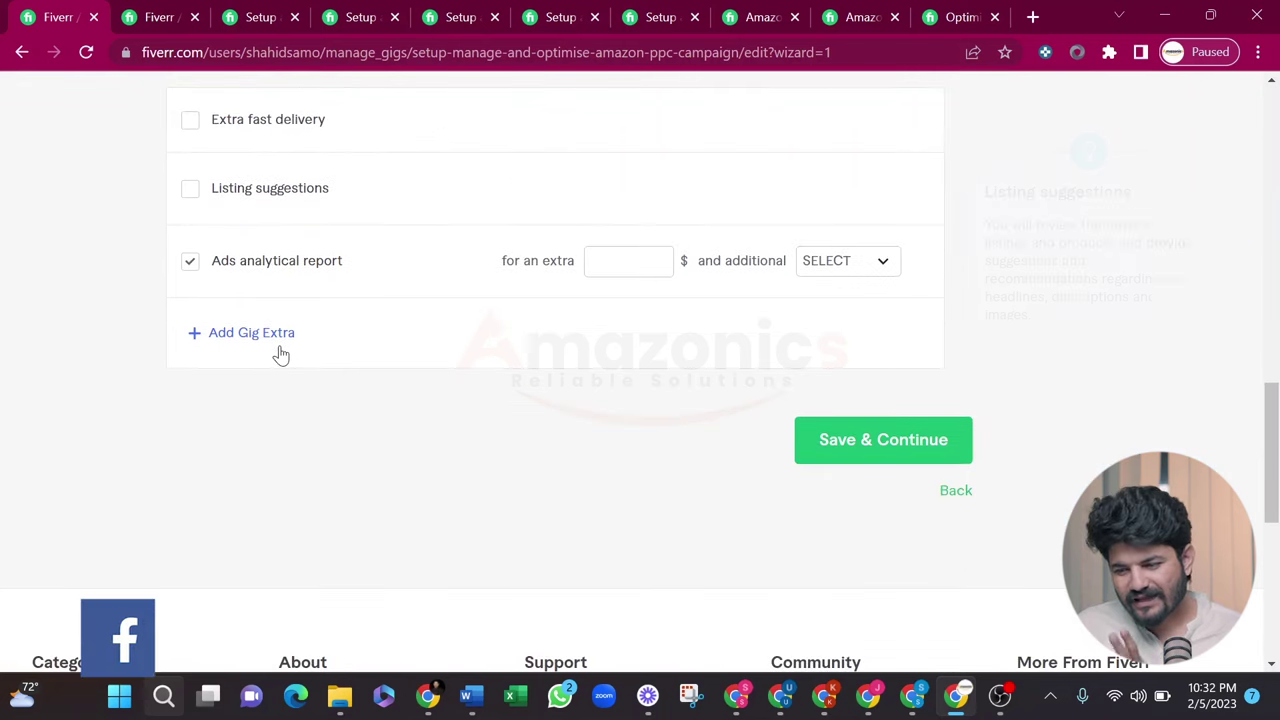
{"action": "scroll", "coordinate": [283, 354], "scroll_direction": "up", "scroll_amount": 1}
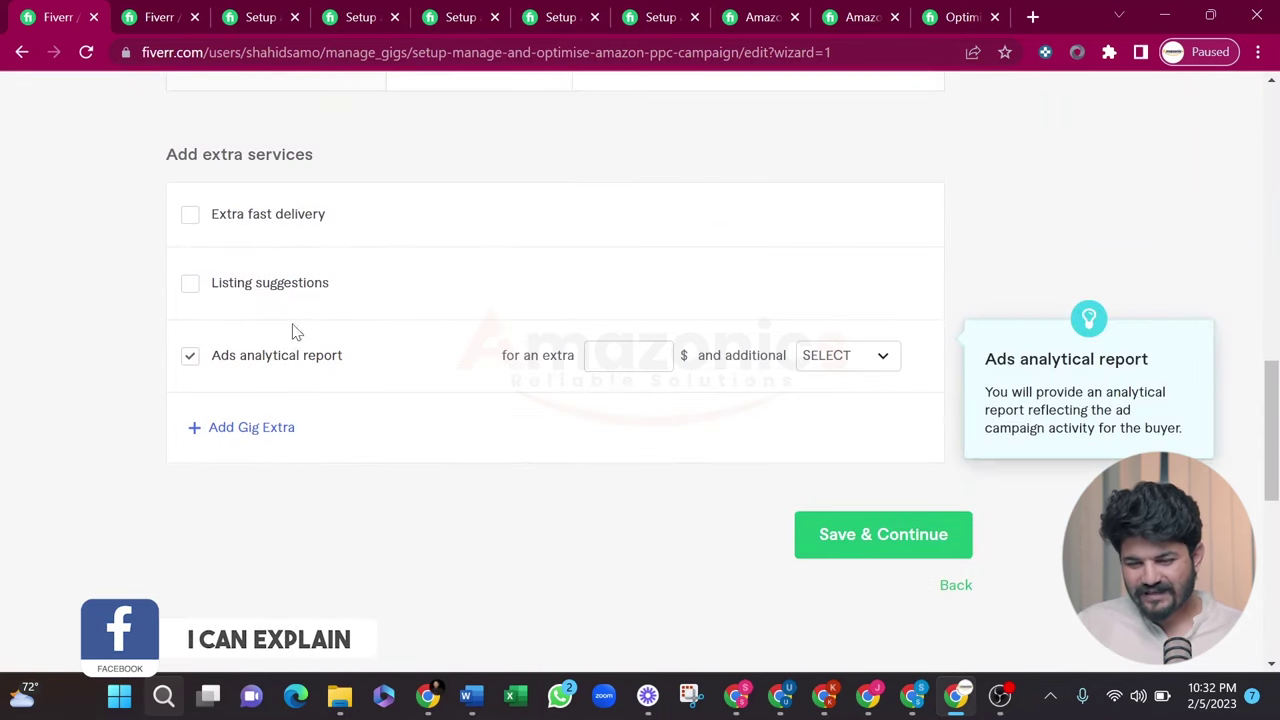
{"action": "left_click", "coordinate": [189, 360]}
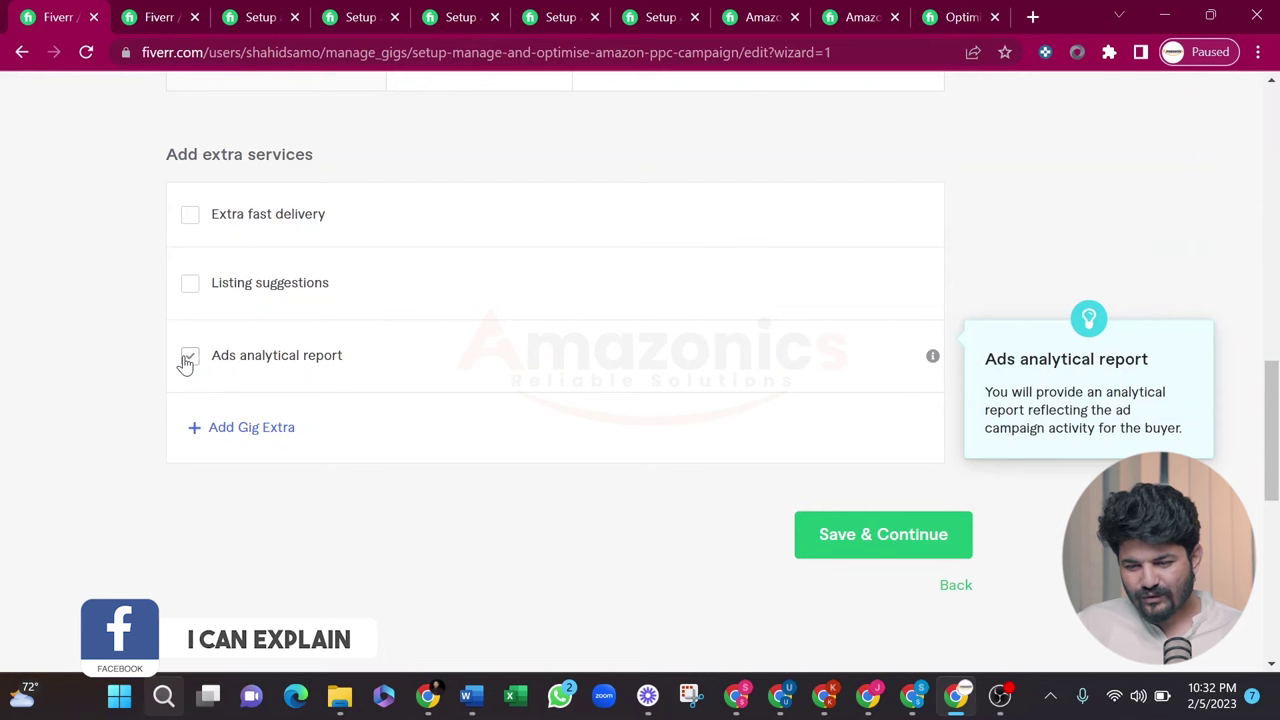
- Offer extra fast delivery for the Basic package in 1 day for an extra $10, and save the pricing to continue
{"action": "left_click", "coordinate": [190, 214]}
{"action": "scroll", "coordinate": [277, 246], "scroll_direction": "up", "scroll_amount": 1}
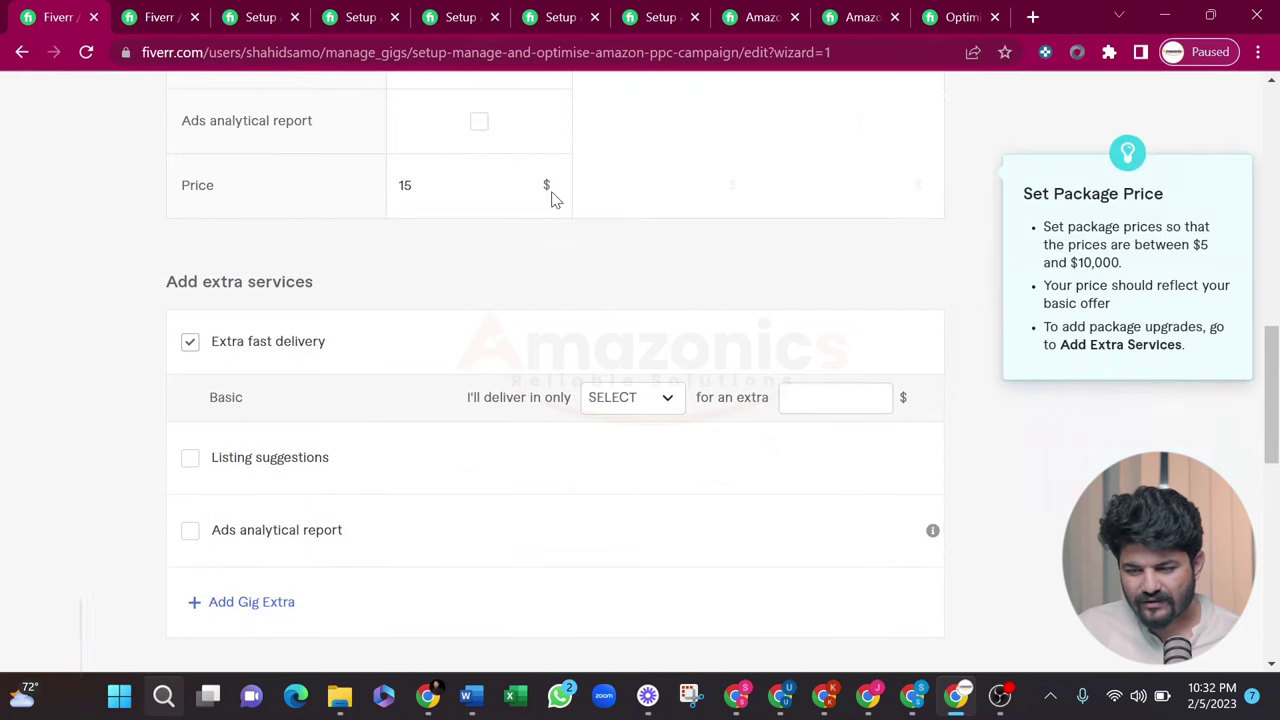
{"action": "scroll", "coordinate": [551, 197], "scroll_direction": "up", "scroll_amount": 3}
{"action": "scroll", "coordinate": [409, 374], "scroll_direction": "up", "scroll_amount": 2}
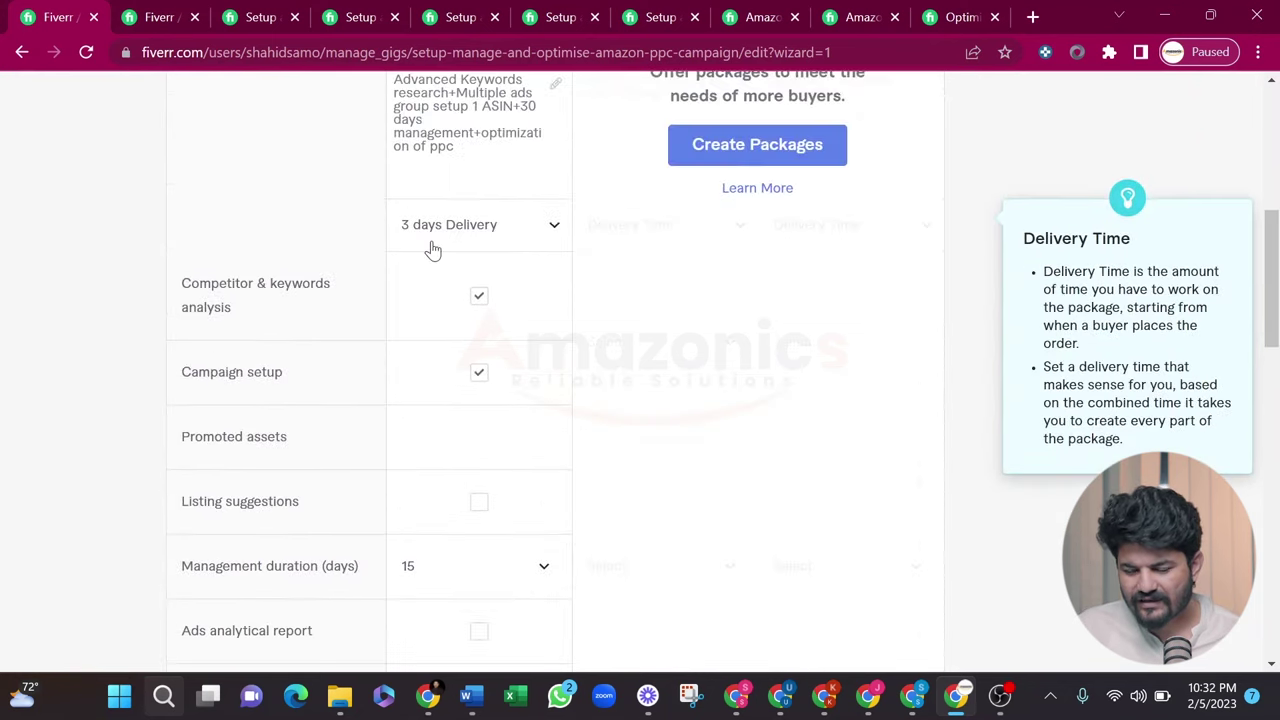
{"action": "scroll", "coordinate": [523, 450], "scroll_direction": "down", "scroll_amount": 6}
{"action": "left_click", "coordinate": [668, 293]}
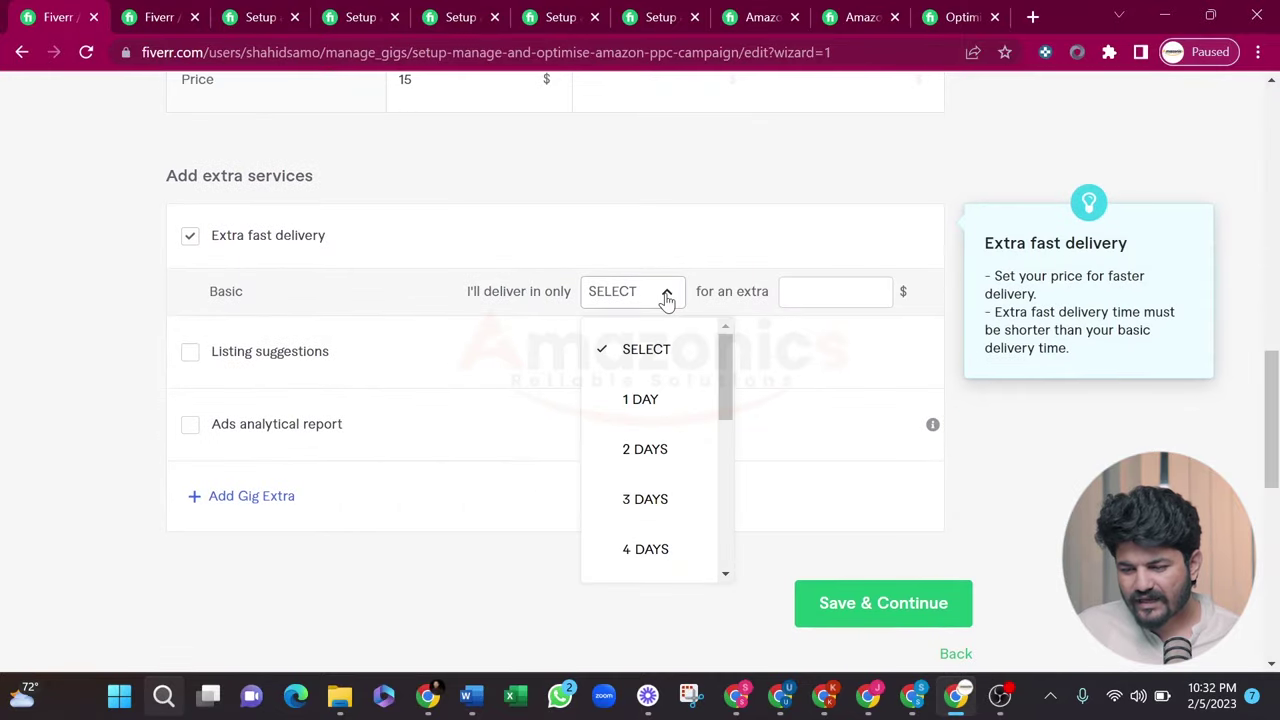
{"action": "left_click", "coordinate": [638, 402]}
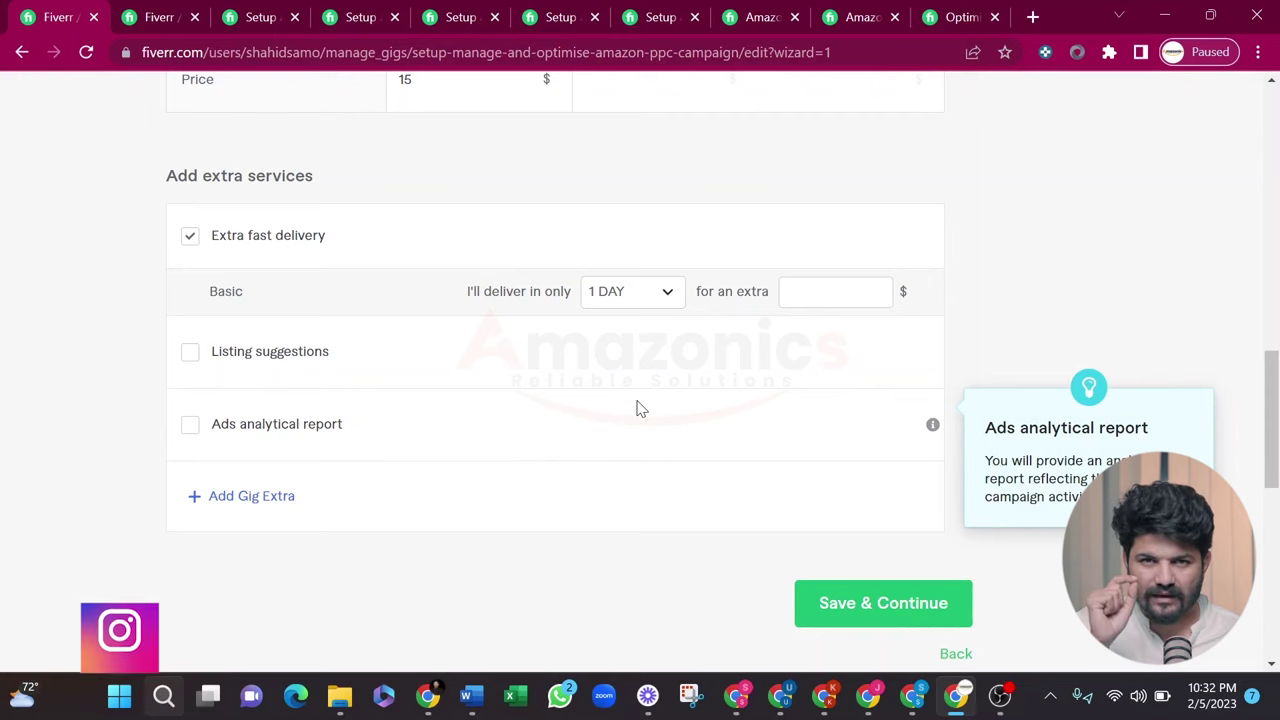
{"action": "left_click", "coordinate": [843, 289]}
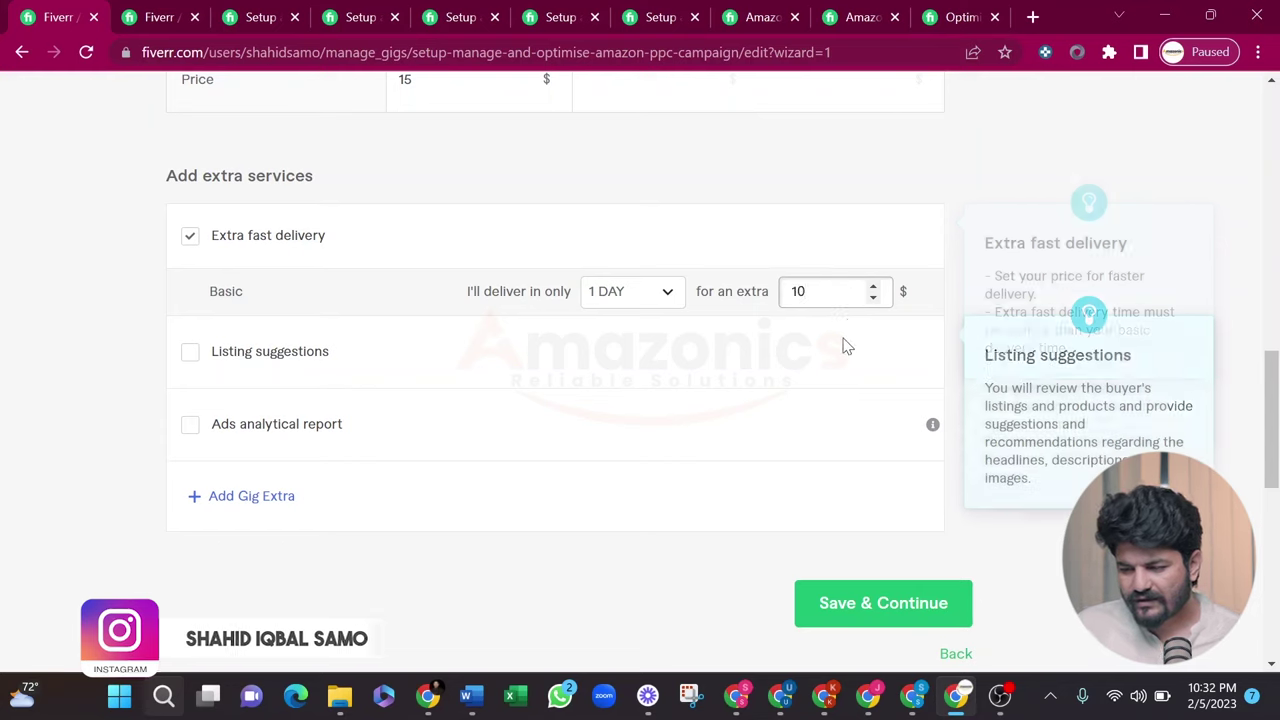
{"action": "left_click", "coordinate": [890, 606]}
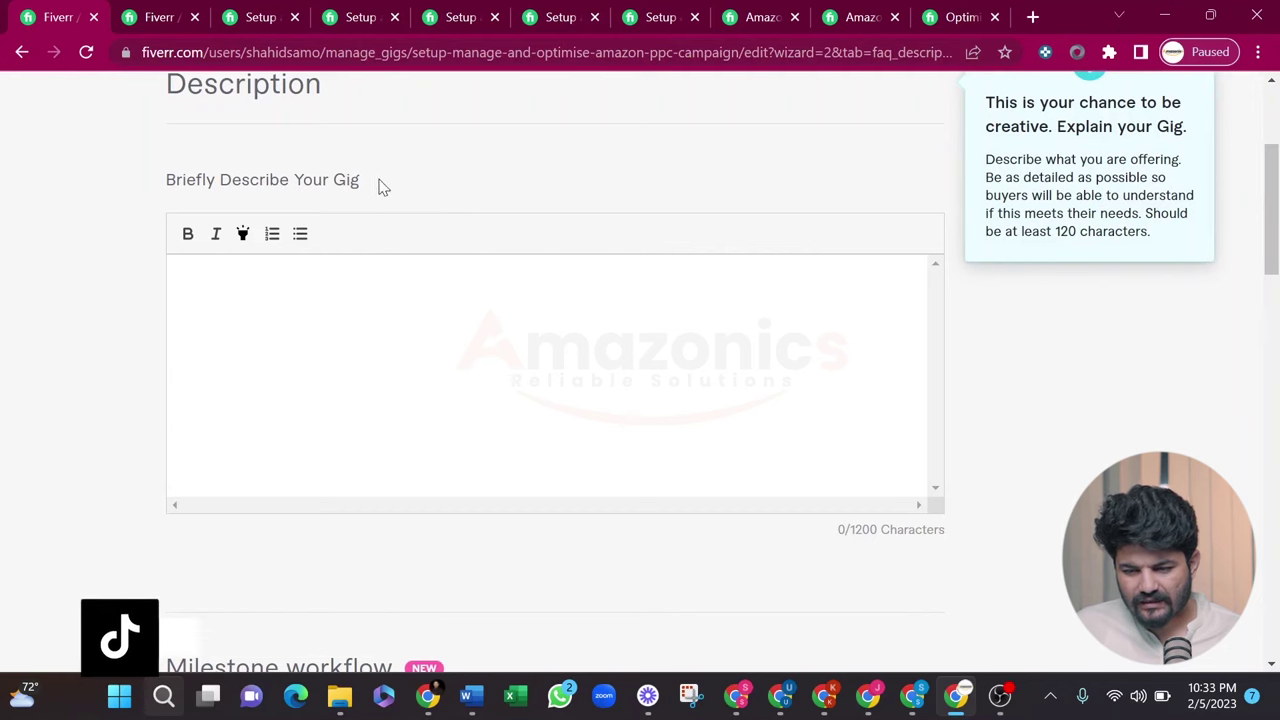
{"action": "left_click_drag", "start_coordinate": [378, 186], "coordinate": [169, 183]}
{"action": "left_click", "coordinate": [301, 311]}
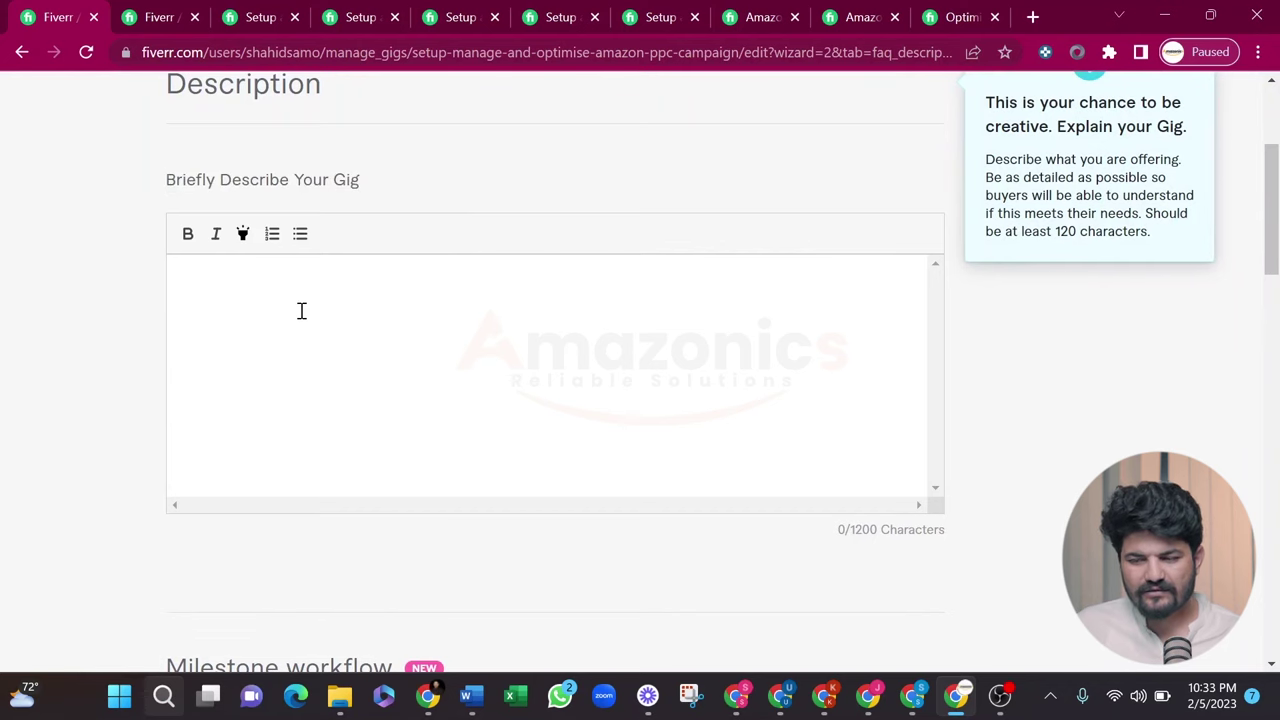
{"action": "left_click", "coordinate": [268, 12]}
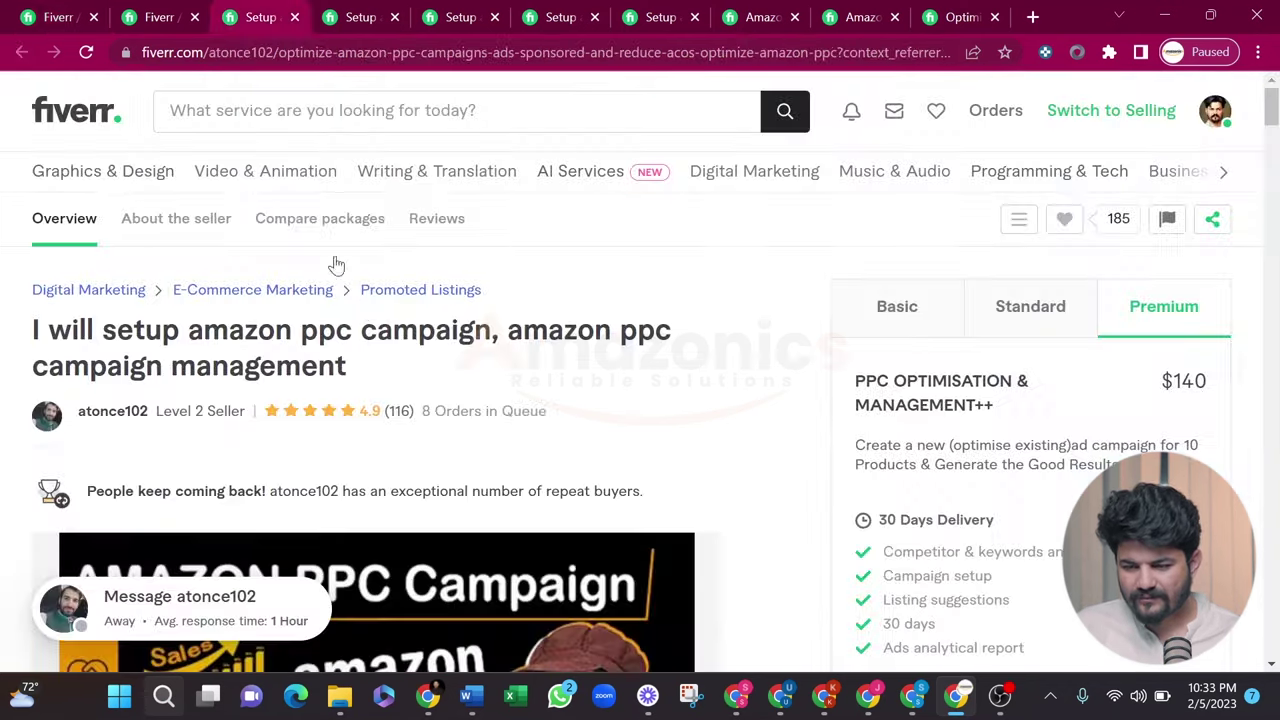
- Sort the "amazon ppc campaign" search results by Best Selling and look through the listed gigs
{"action": "left_click", "coordinate": [136, 10]}
{"action": "left_click", "coordinate": [375, 100]}
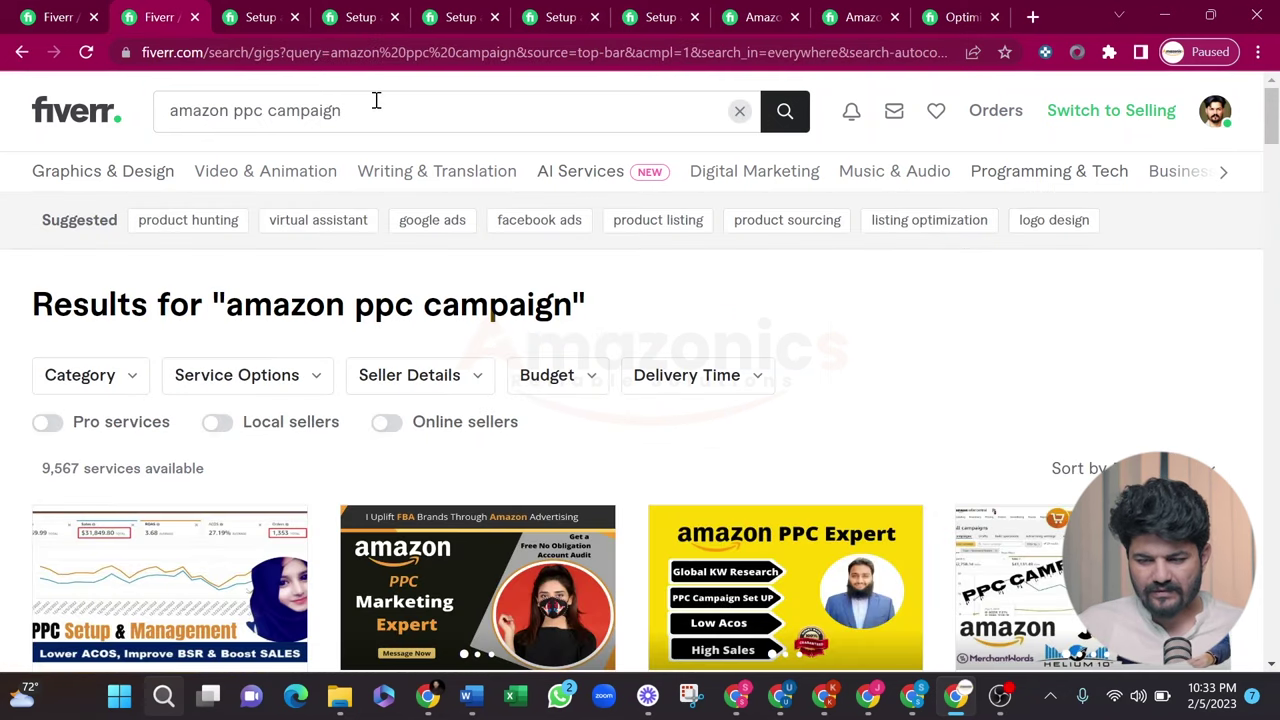
{"action": "scroll", "coordinate": [726, 288], "scroll_direction": "down", "scroll_amount": 2}
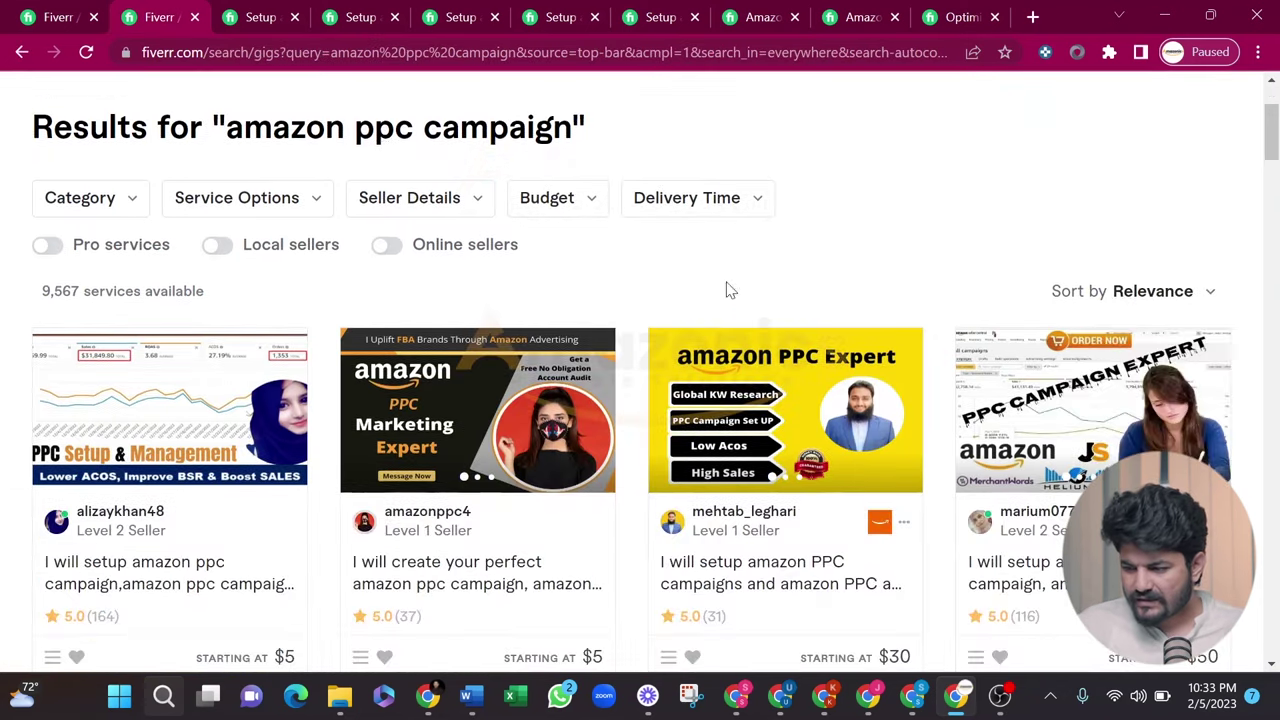
{"action": "left_click", "coordinate": [1140, 300]}
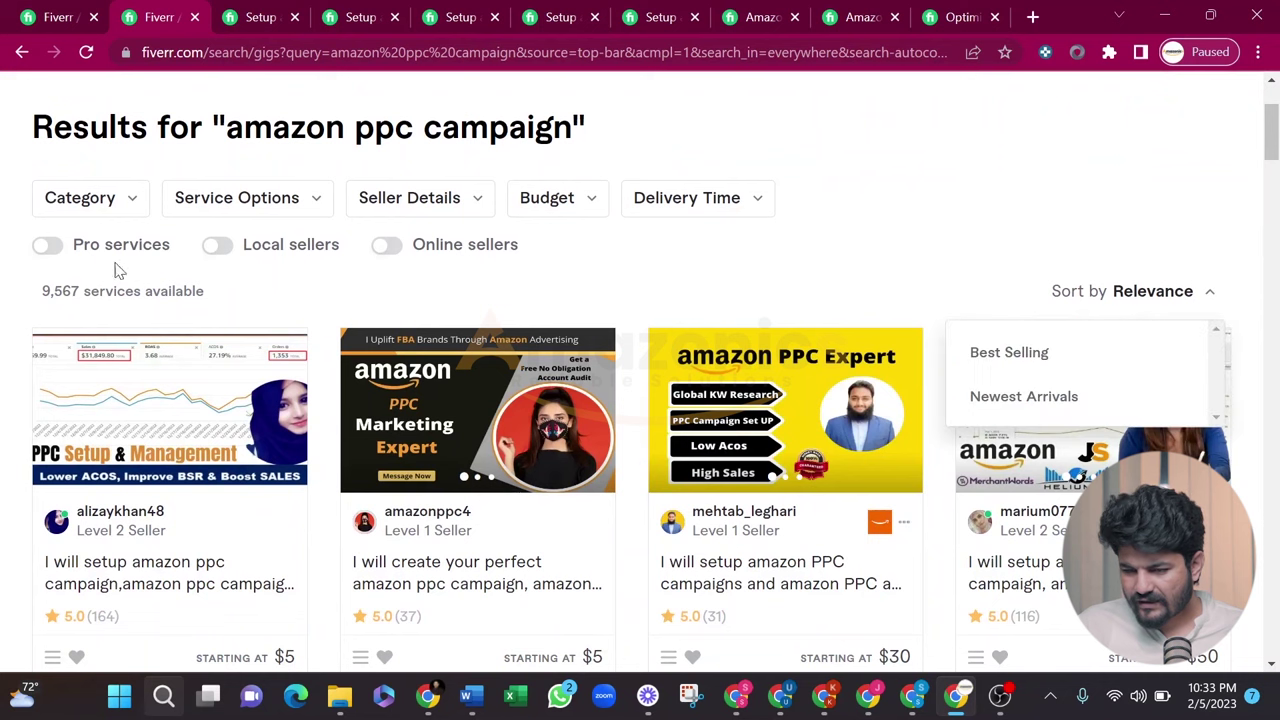
{"action": "left_click", "coordinate": [1008, 360]}
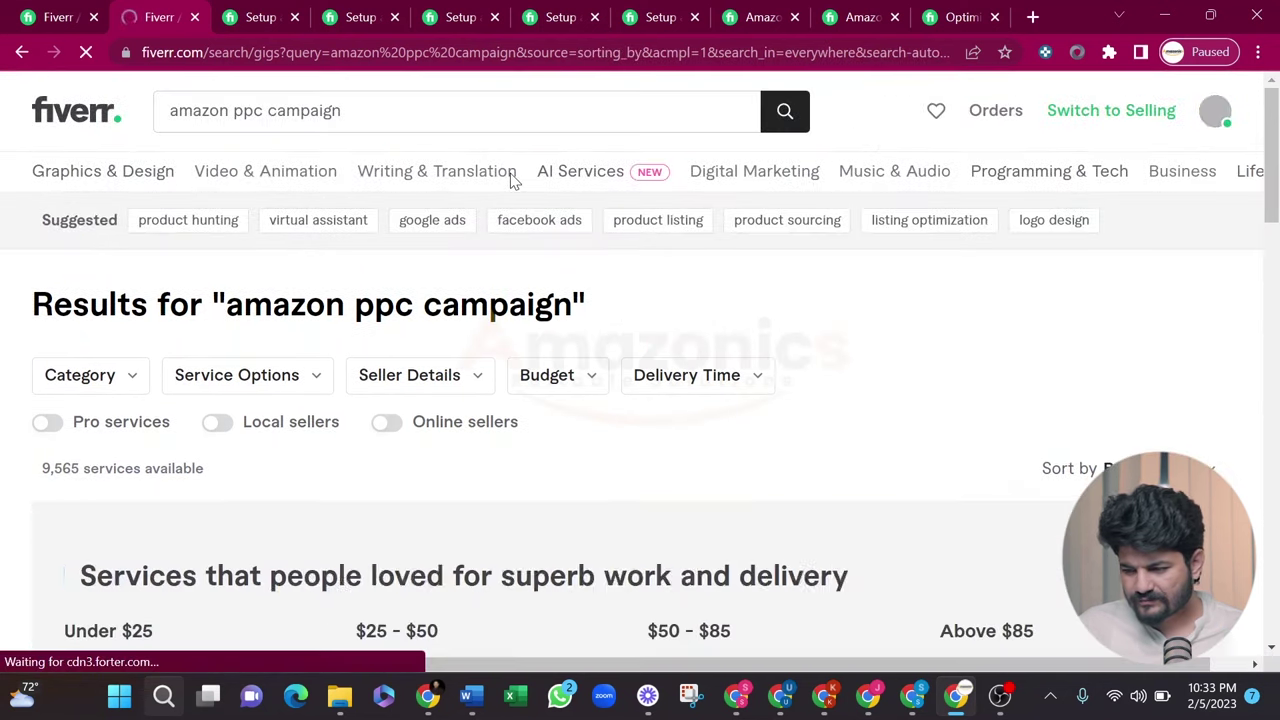
{"action": "scroll", "coordinate": [512, 180], "scroll_direction": "down", "scroll_amount": 8}
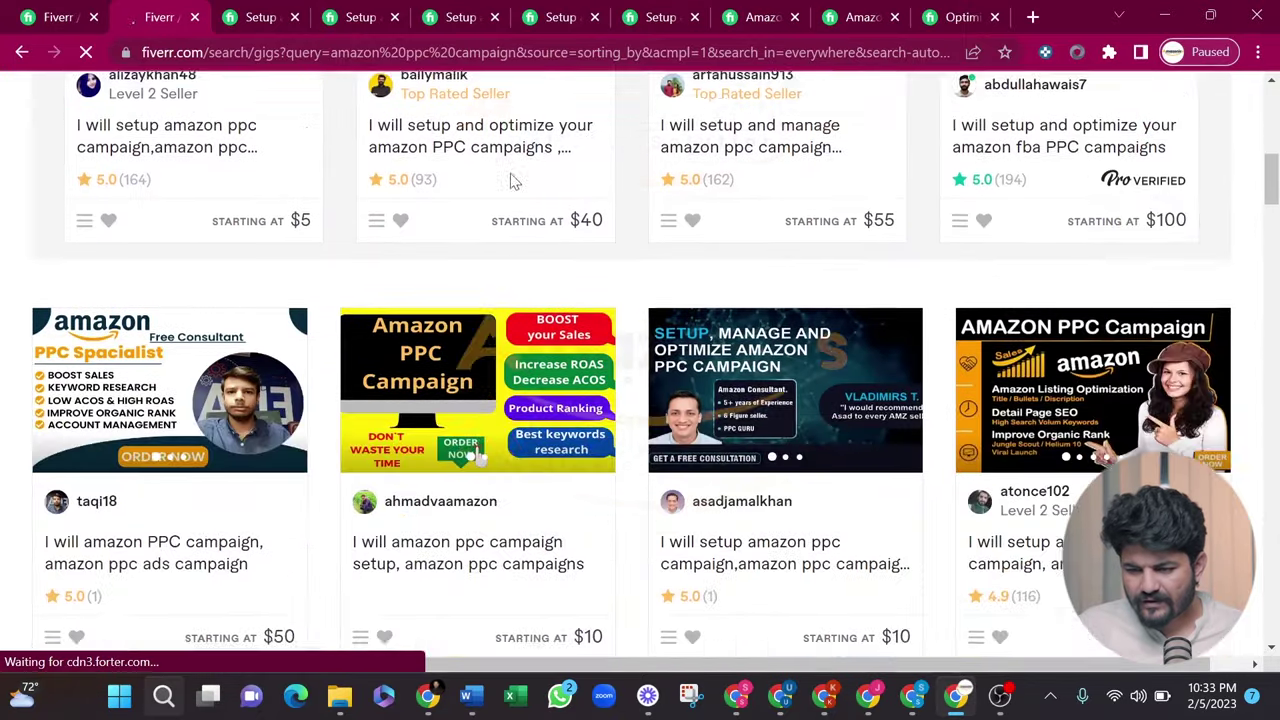
{"action": "scroll", "coordinate": [510, 180], "scroll_direction": "down", "scroll_amount": 3}
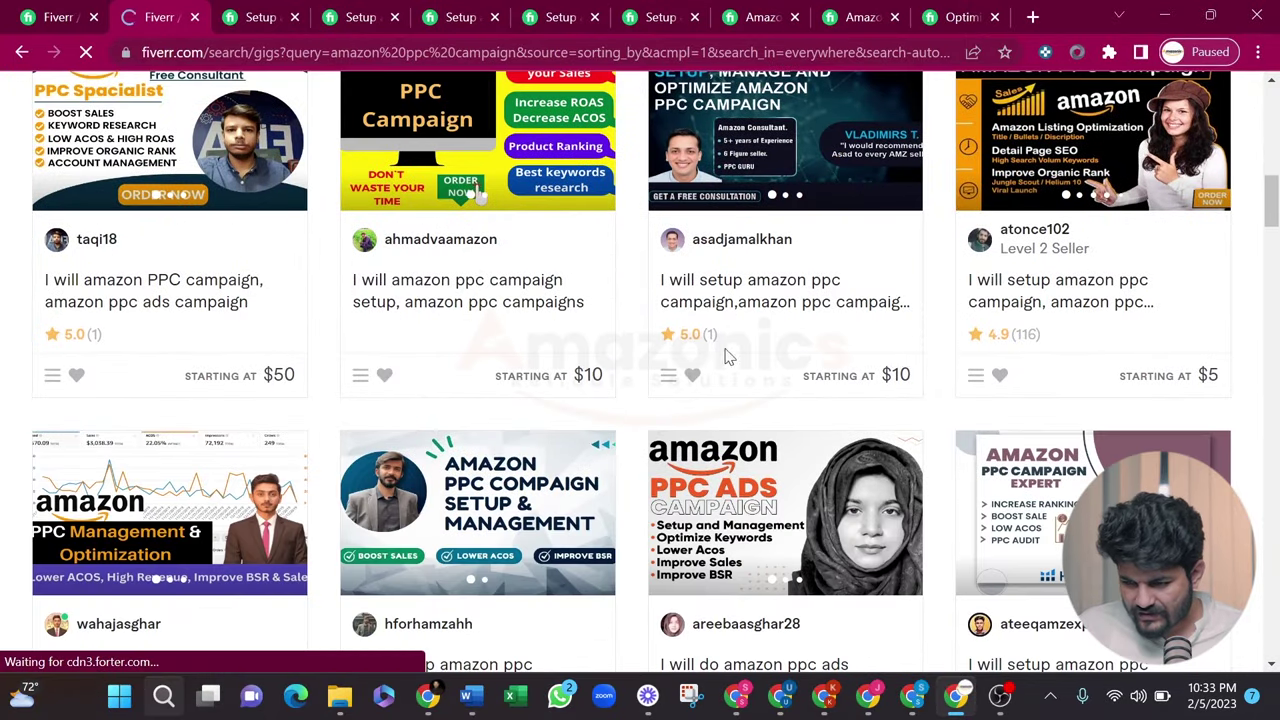
{"action": "scroll", "coordinate": [748, 371], "scroll_direction": "down", "scroll_amount": 3}
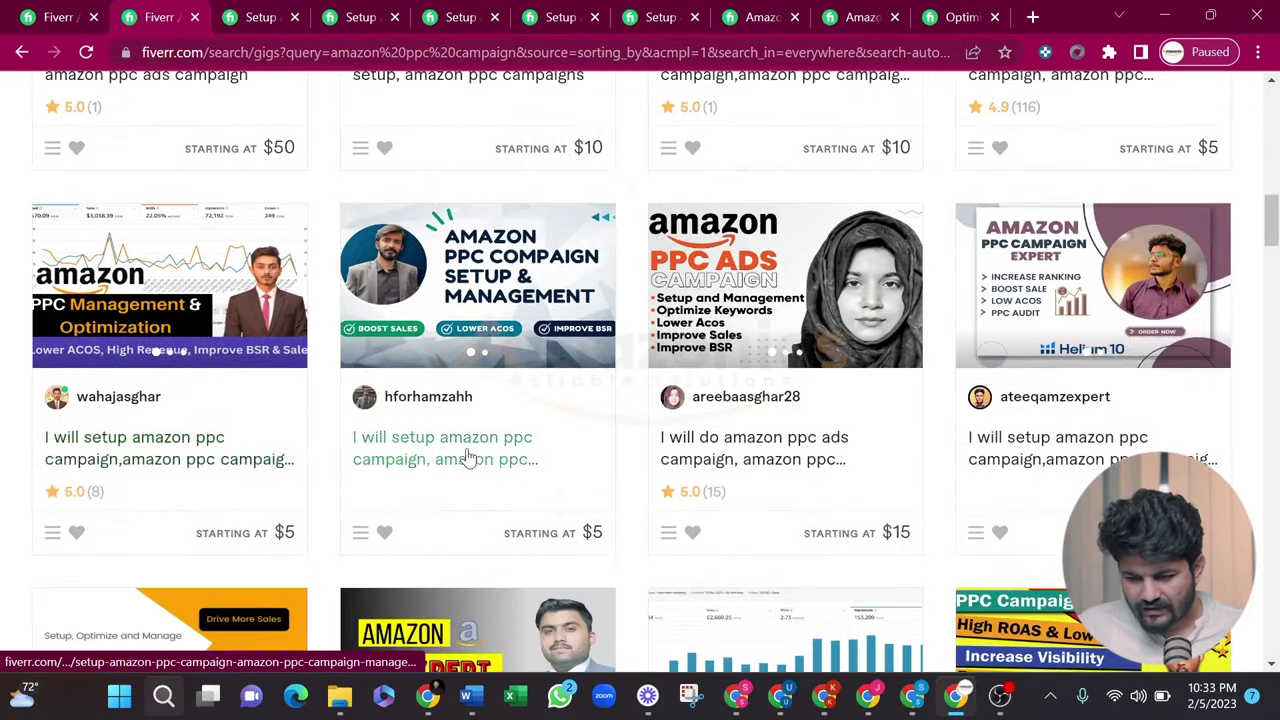
{"action": "scroll", "coordinate": [481, 447], "scroll_direction": "down", "scroll_amount": 4}
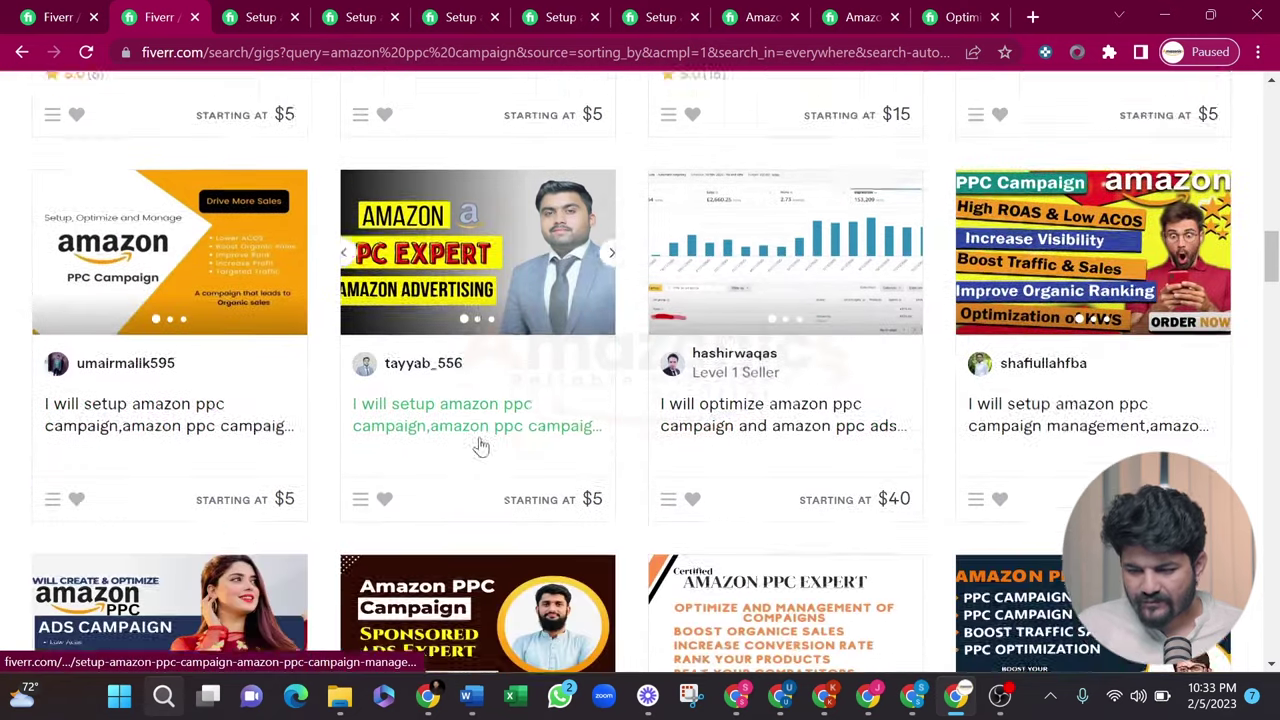
{"action": "scroll", "coordinate": [481, 447], "scroll_direction": "down", "scroll_amount": 5}
{"action": "scroll", "coordinate": [480, 443], "scroll_direction": "up", "scroll_amount": 2}
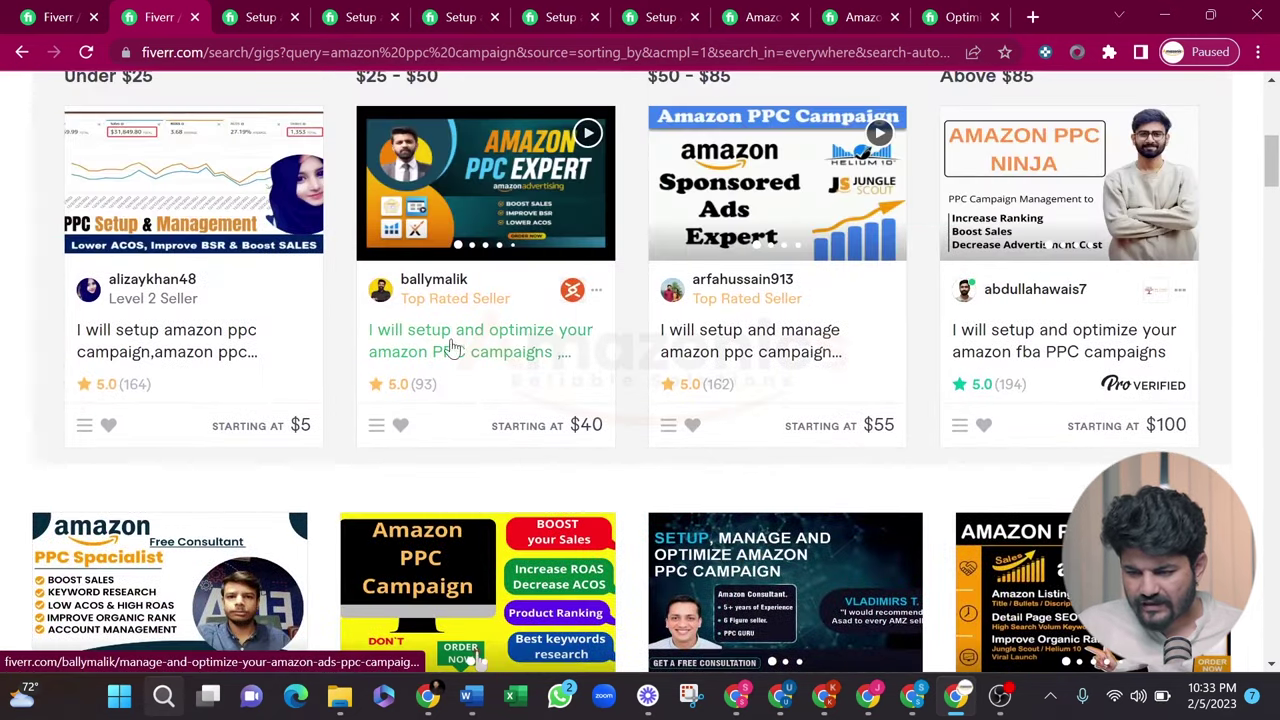
- Reopen the competitor's gig "I will setup amazon ppc campaign, amazon ppc campaign management" and examine its overview from the title down
{"action": "left_click", "coordinate": [262, 17]}
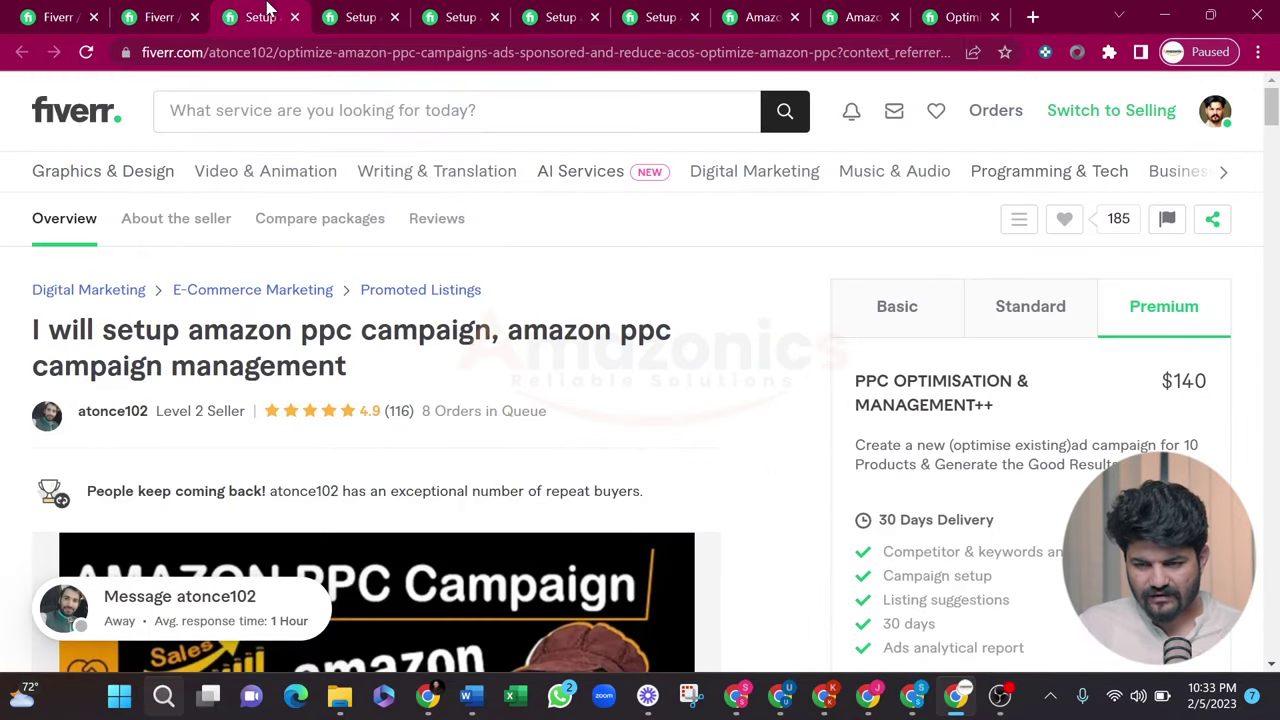
{"action": "scroll", "coordinate": [160, 355], "scroll_direction": "down", "scroll_amount": 1}
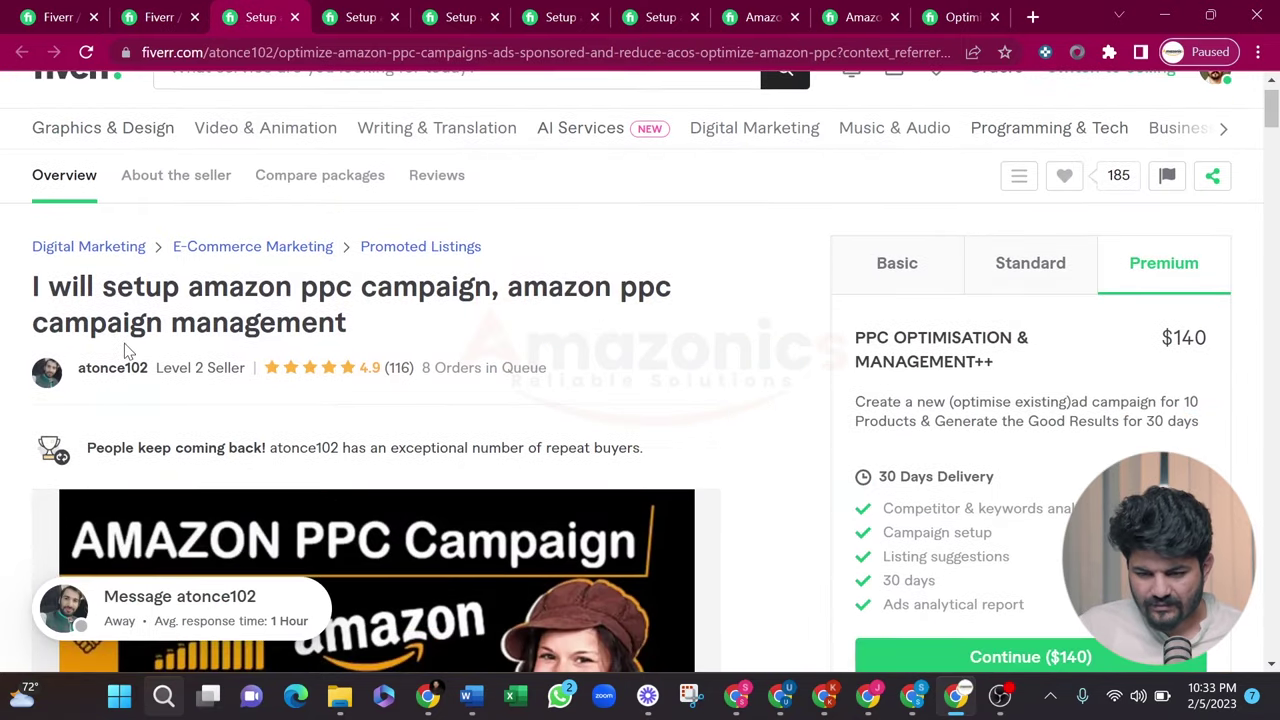
{"action": "scroll", "coordinate": [370, 373], "scroll_direction": "down", "scroll_amount": 1}
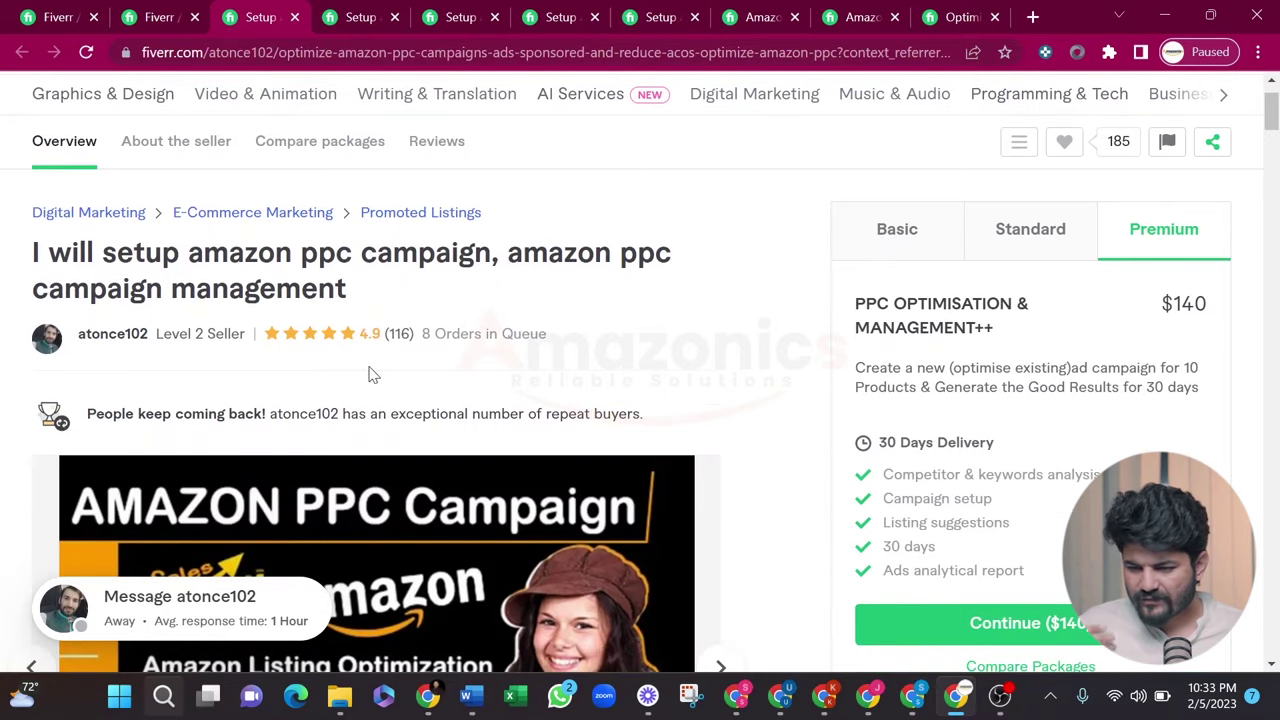
{"action": "scroll", "coordinate": [368, 374], "scroll_direction": "down", "scroll_amount": 2}
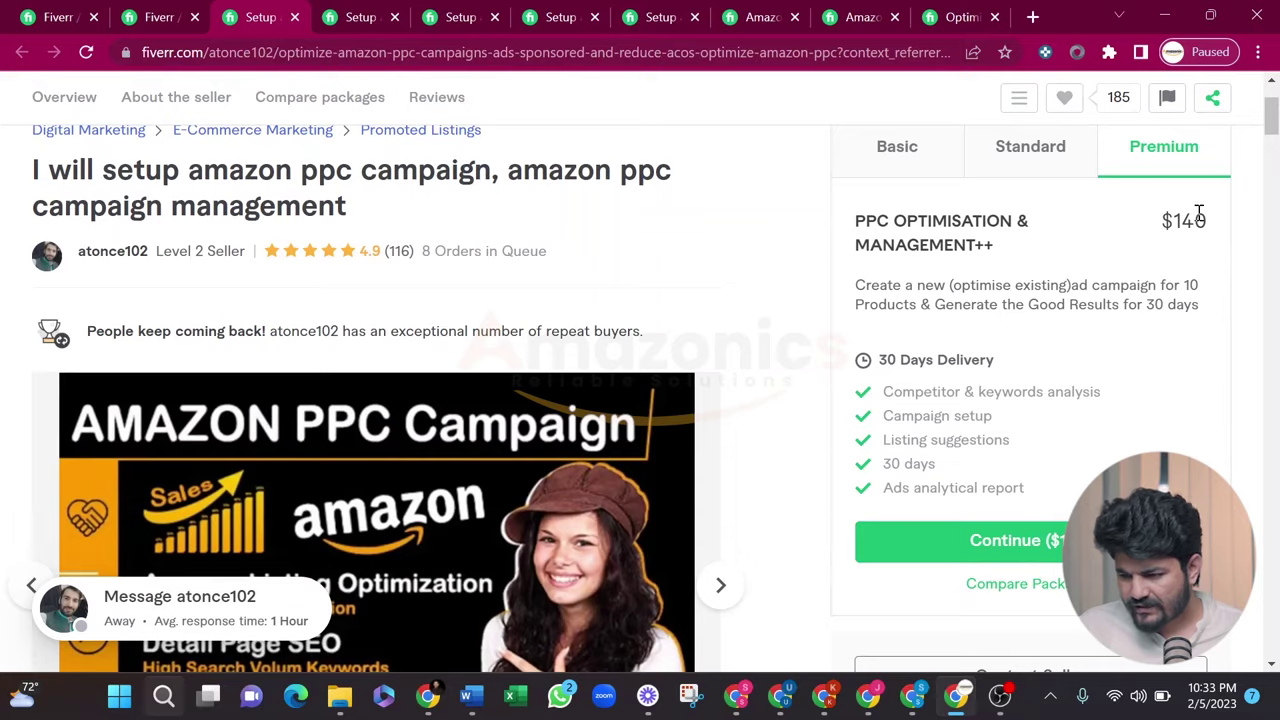
- Look through the gallery images of the competitor's gig, including the campaign result screenshots
{"action": "scroll", "coordinate": [455, 535], "scroll_direction": "down", "scroll_amount": 2}
{"action": "scroll", "coordinate": [455, 538], "scroll_direction": "up", "scroll_amount": 3}
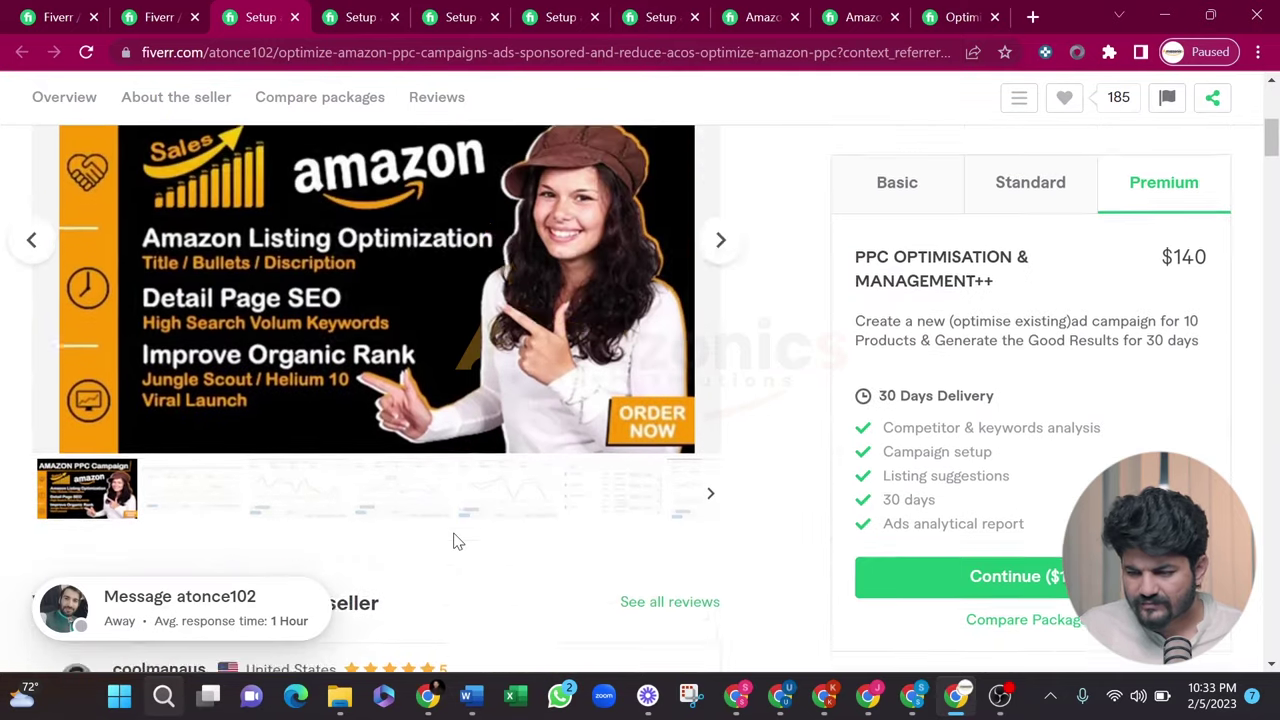
{"action": "left_click", "coordinate": [721, 330]}
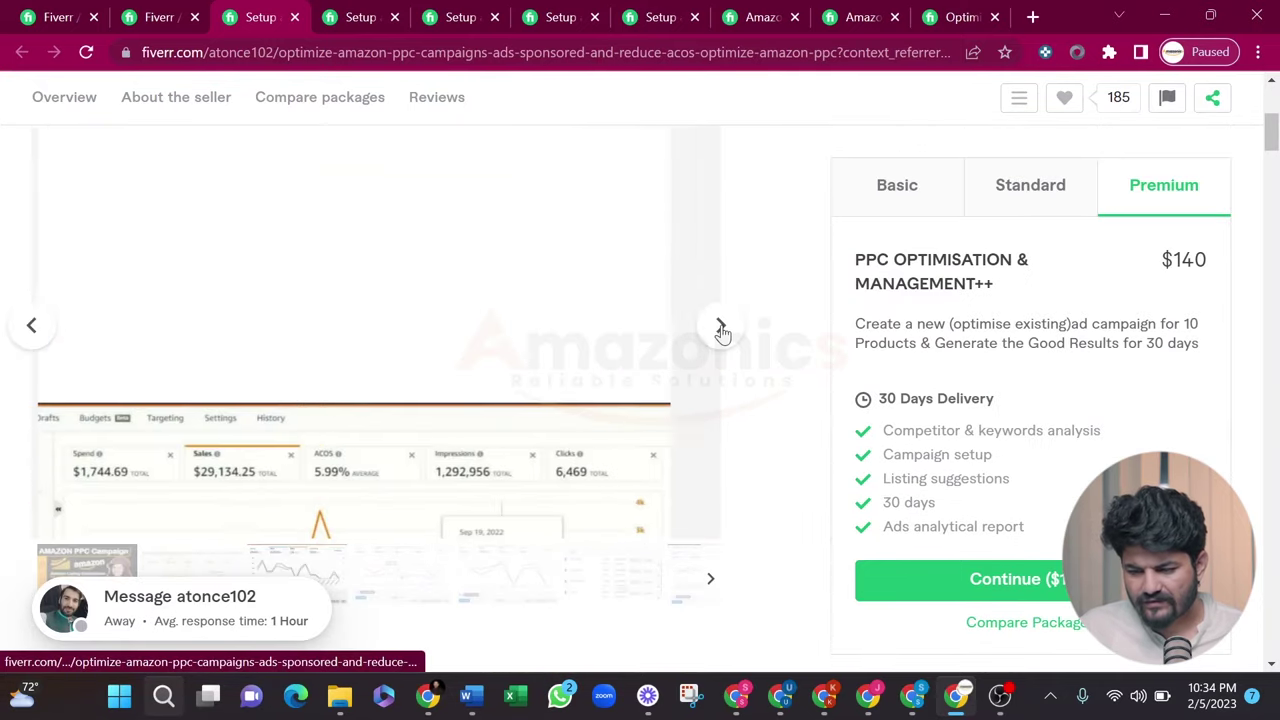
{"action": "left_click", "coordinate": [721, 330]}
{"action": "left_click", "coordinate": [721, 330]}
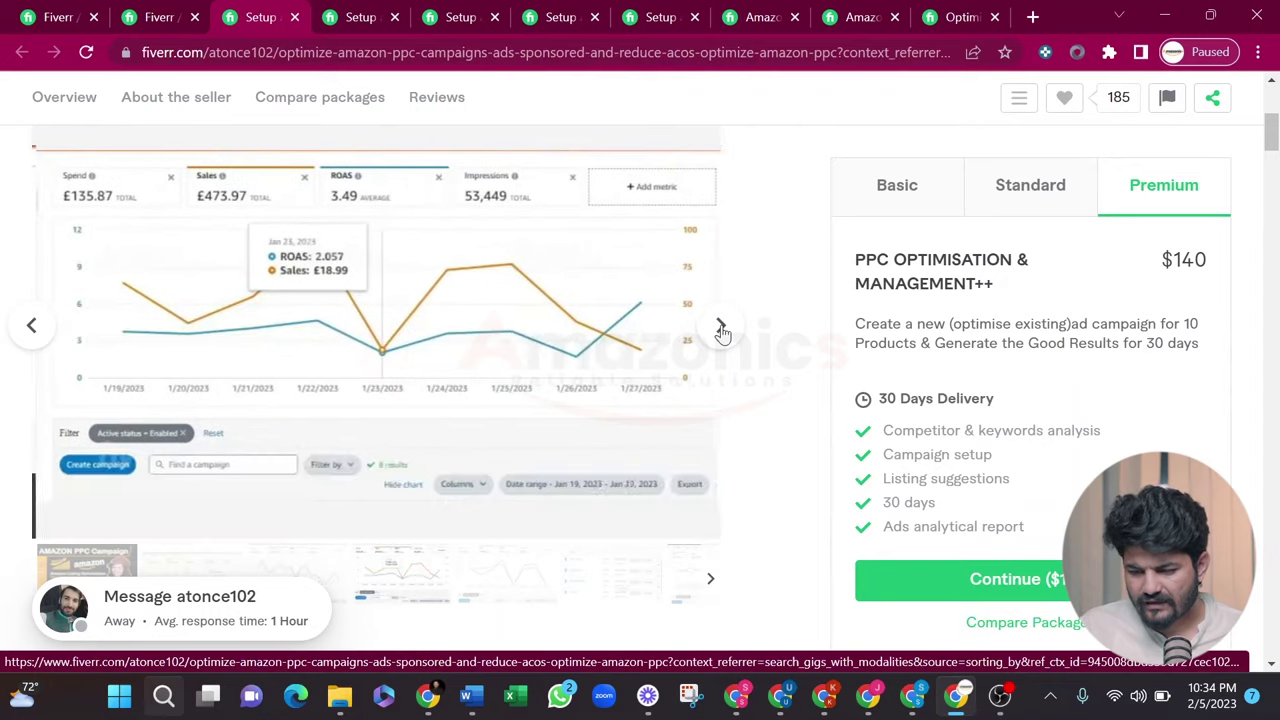
- Read the competitor's About This Gig text from the introduction through the numbered campaign types to the closing note
{"action": "scroll", "coordinate": [723, 332], "scroll_direction": "down", "scroll_amount": 2}
{"action": "scroll", "coordinate": [323, 363], "scroll_direction": "down", "scroll_amount": 4}
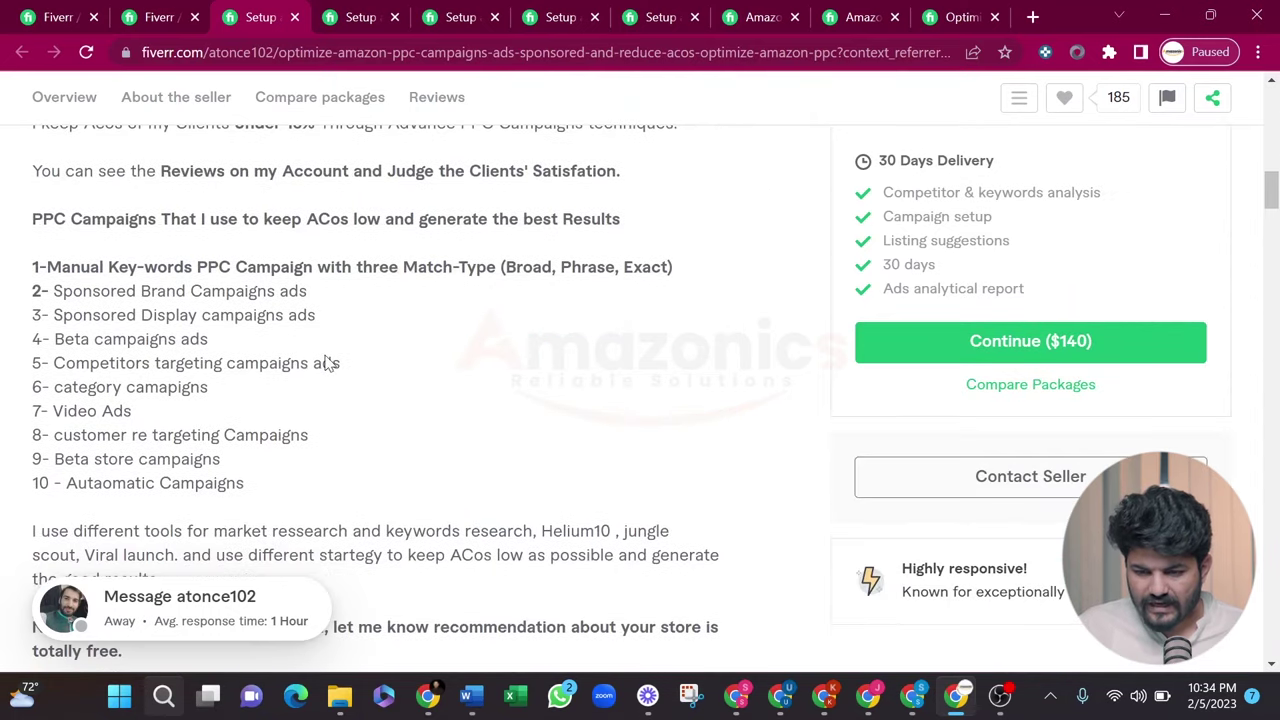
{"action": "scroll", "coordinate": [309, 363], "scroll_direction": "up", "scroll_amount": 2}
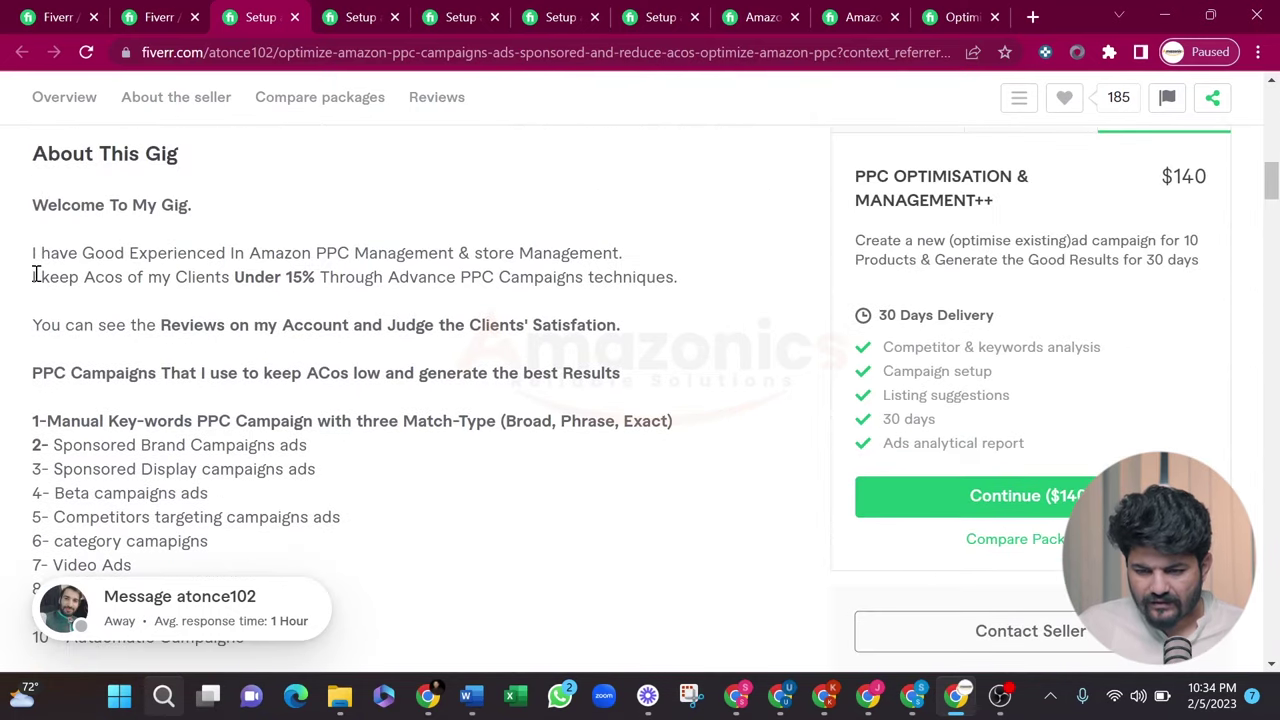
{"action": "scroll", "coordinate": [34, 275], "scroll_direction": "down", "scroll_amount": 1}
{"action": "left_click_drag", "start_coordinate": [34, 191], "coordinate": [352, 572]}
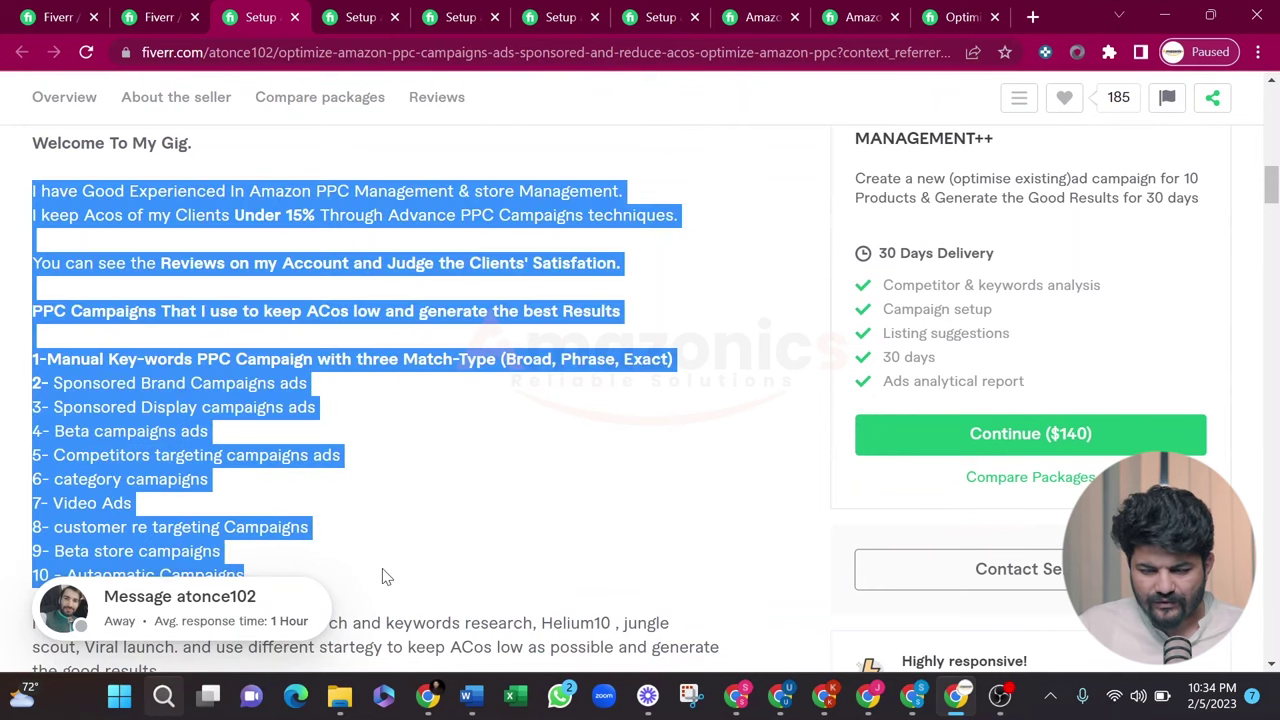
{"action": "left_click", "coordinate": [418, 512]}
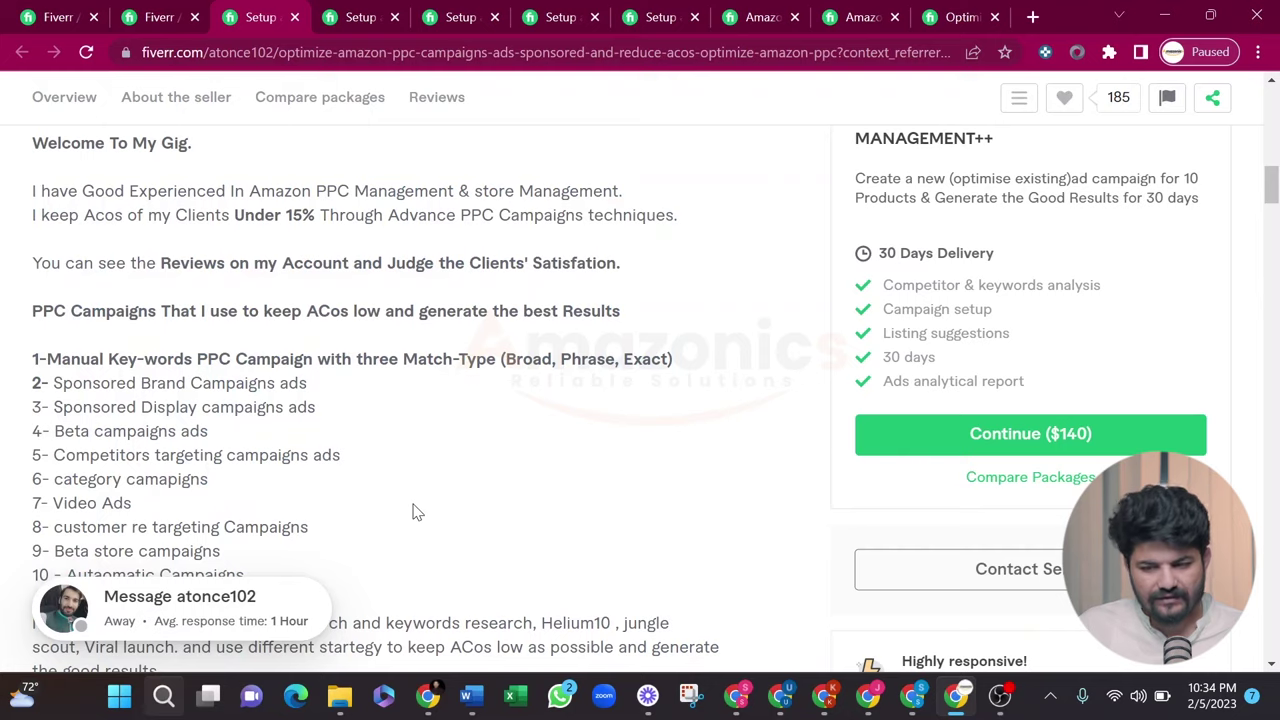
{"action": "scroll", "coordinate": [416, 510], "scroll_direction": "down", "scroll_amount": 5}
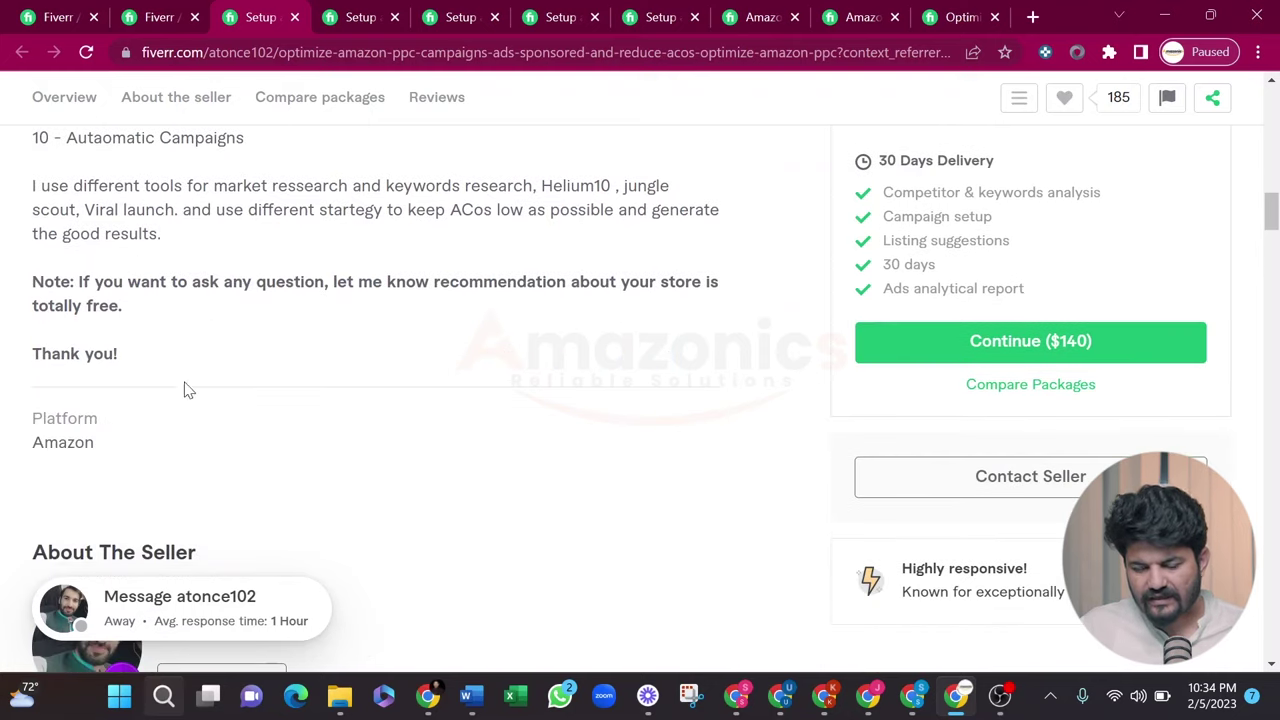
- Reread the same gig description, highlighting the experience lines and the sentence about account reviews and client satisfaction
{"action": "scroll", "coordinate": [186, 390], "scroll_direction": "up", "scroll_amount": 1}
{"action": "left_click_drag", "start_coordinate": [140, 430], "coordinate": [26, 300]}
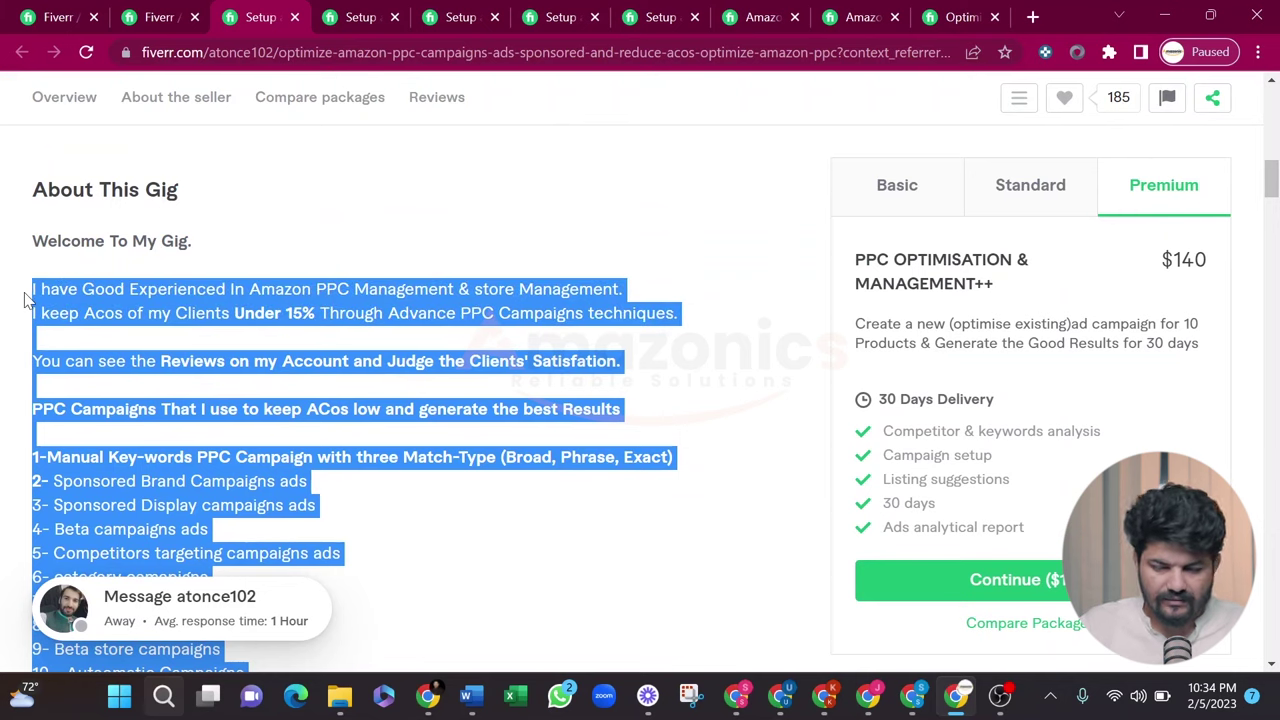
{"action": "left_click", "coordinate": [154, 318]}
{"action": "scroll", "coordinate": [130, 296], "scroll_direction": "down", "scroll_amount": 3}
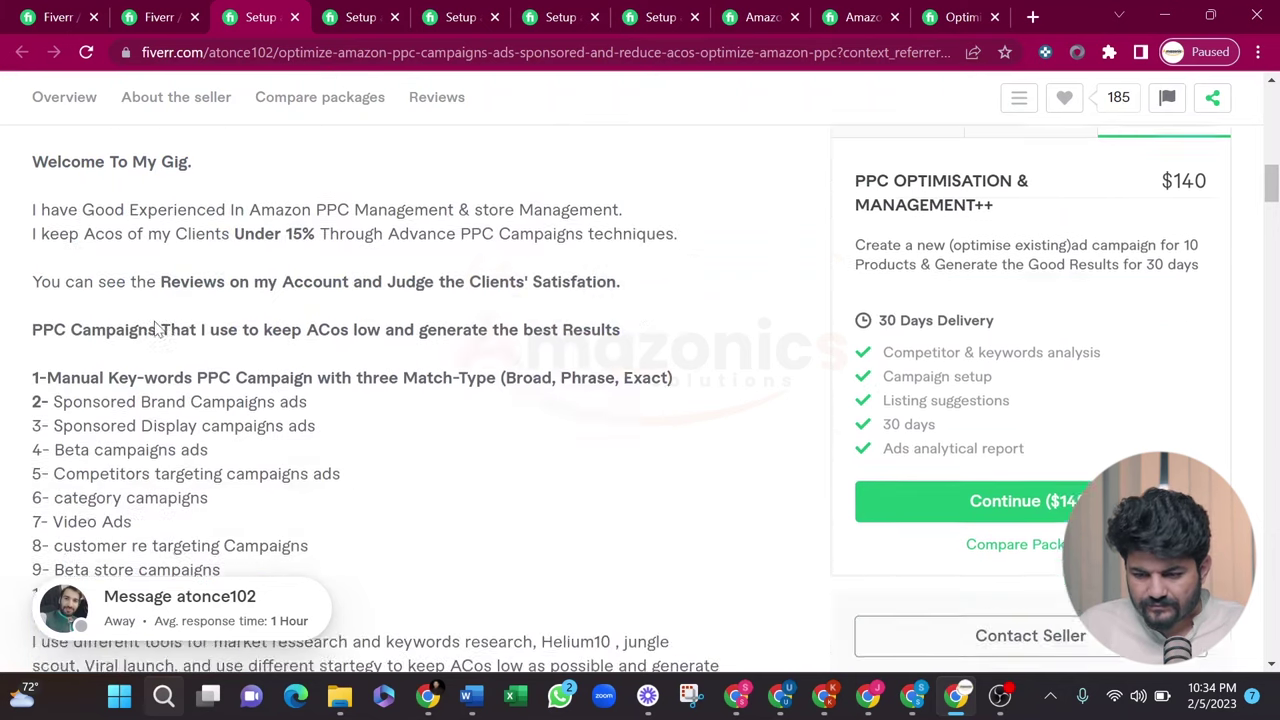
{"action": "left_click_drag", "start_coordinate": [34, 211], "coordinate": [205, 234]}
{"action": "left_click", "coordinate": [205, 234]}
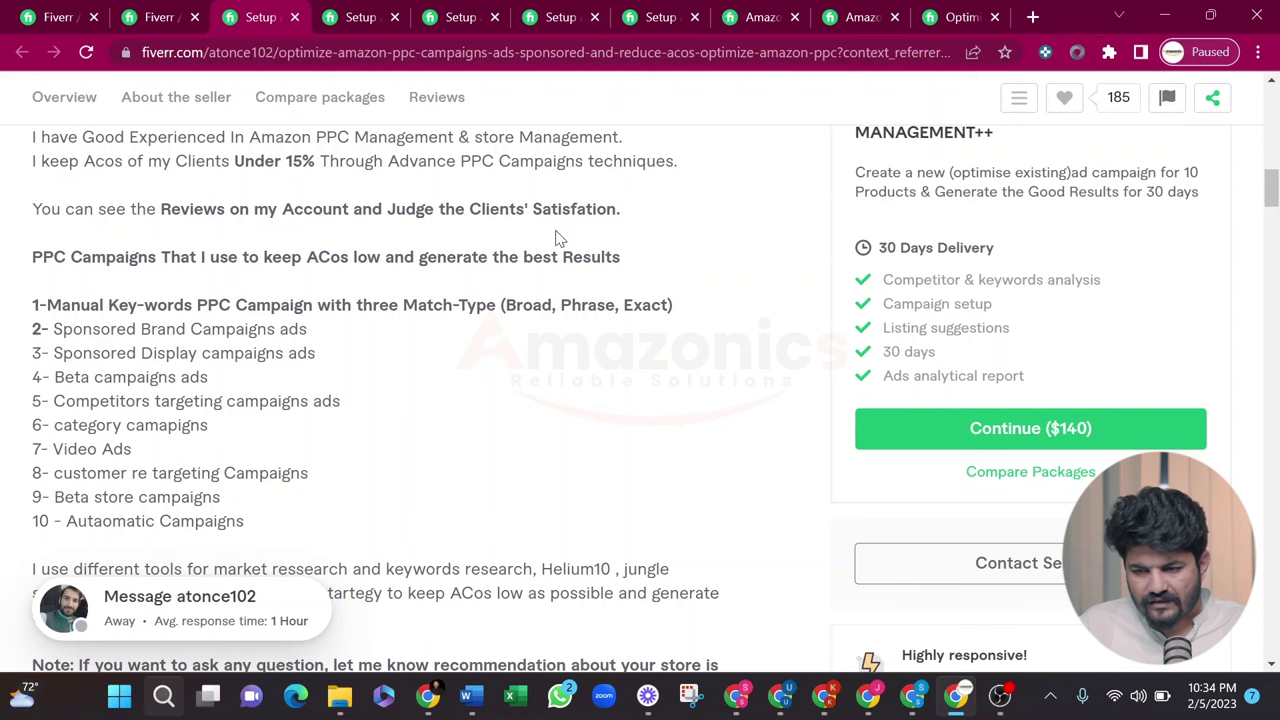
{"action": "left_click_drag", "start_coordinate": [634, 220], "coordinate": [152, 205]}
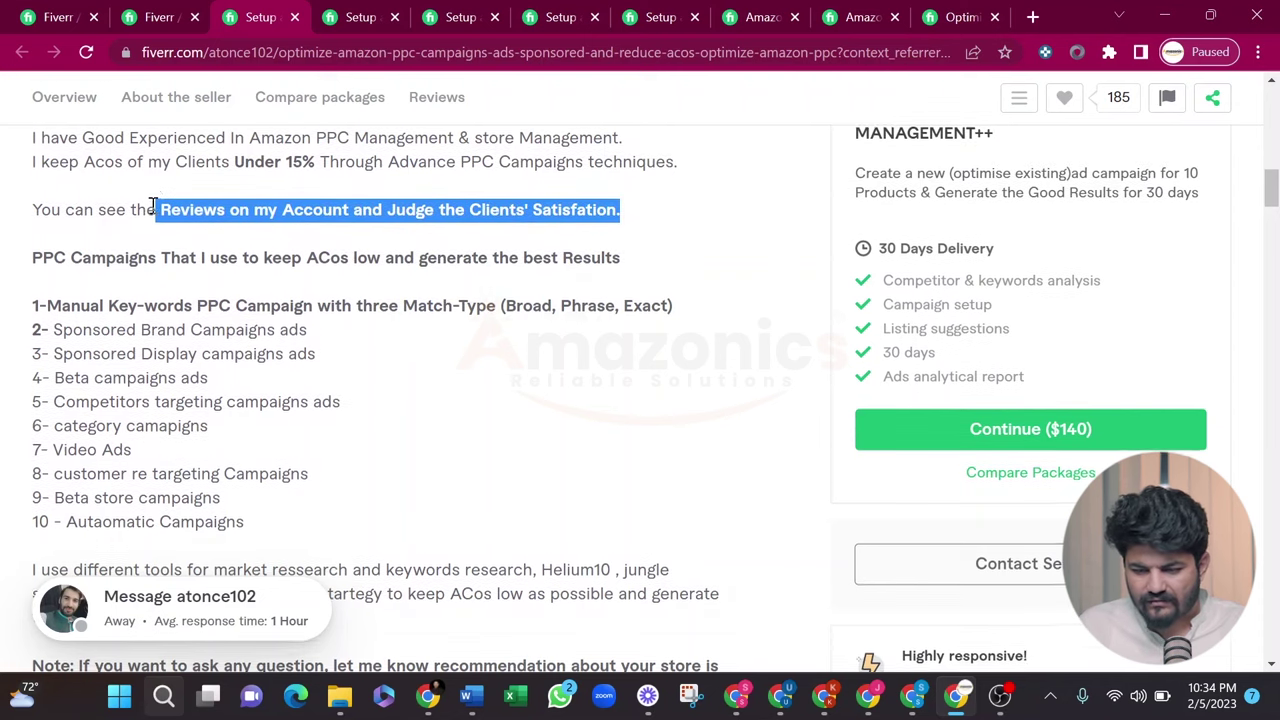
{"action": "scroll", "coordinate": [152, 205], "scroll_direction": "up", "scroll_amount": 1}
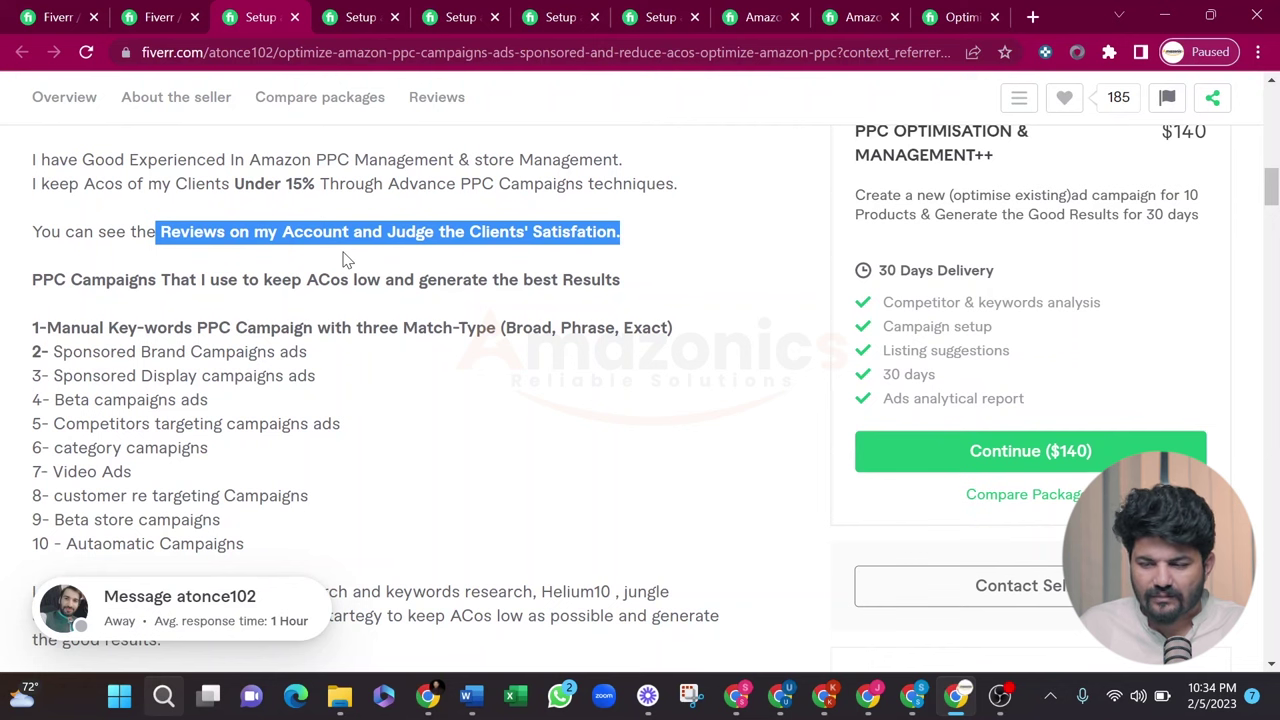
- Switch to the gig "I will setup amazon ppc campaign,amazon ppc campaign management,amazon ppc optimization" and read its description and results list
{"action": "left_click", "coordinate": [325, 12]}
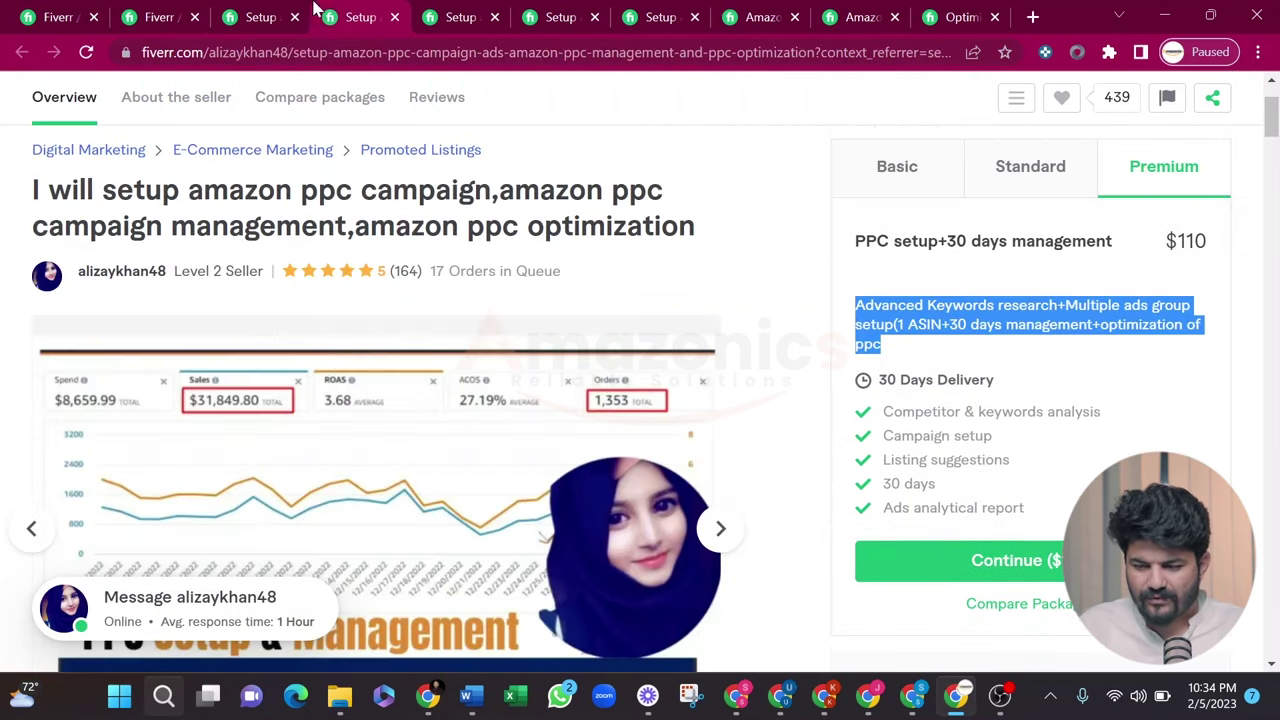
{"action": "scroll", "coordinate": [336, 360], "scroll_direction": "down", "scroll_amount": 5}
{"action": "scroll", "coordinate": [336, 360], "scroll_direction": "down", "scroll_amount": 9}
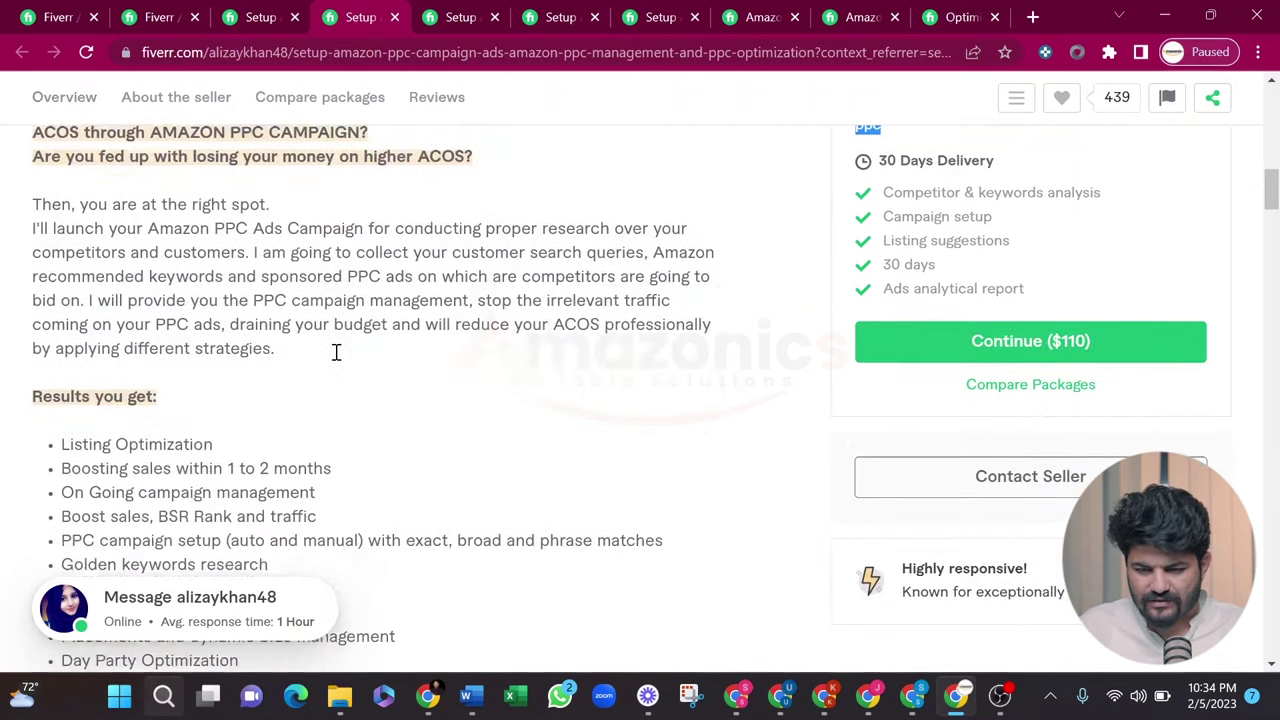
{"action": "scroll", "coordinate": [336, 354], "scroll_direction": "up", "scroll_amount": 1}
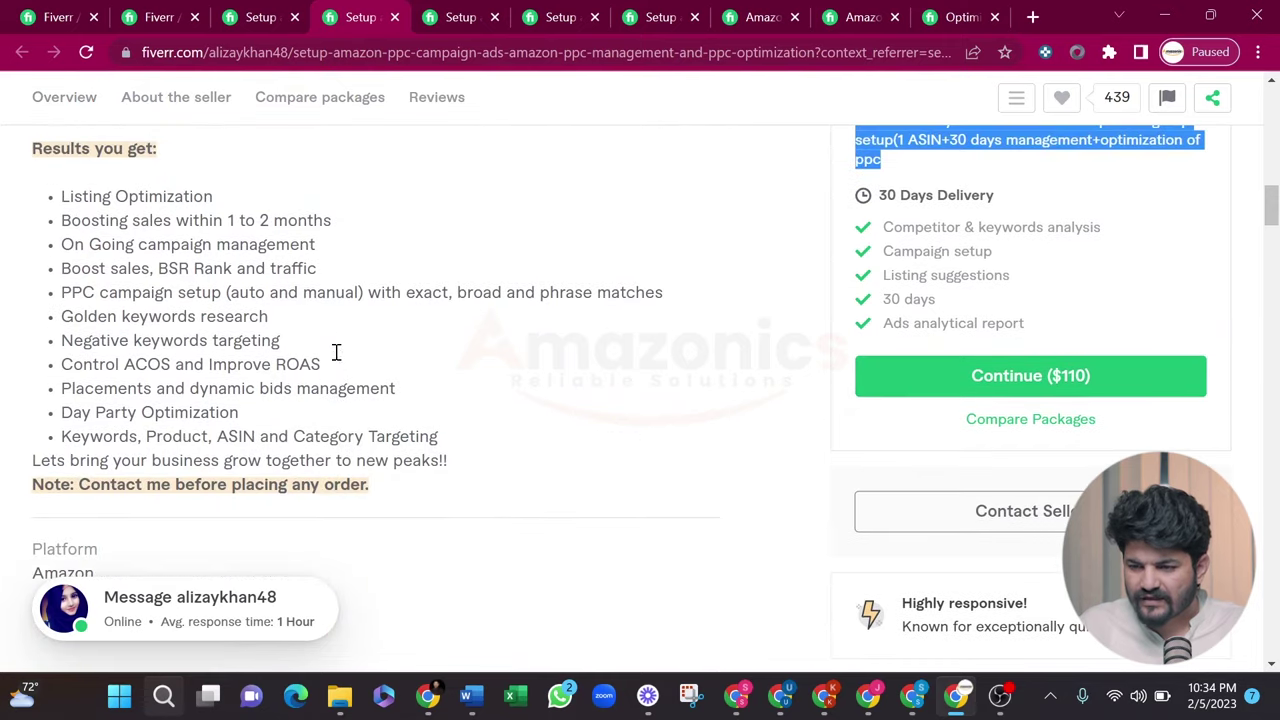
- Read the descriptions of the $40 campaign audit gig and the "I will setup and manage amazon ppc campaign sponsored ads" gig
{"action": "left_click", "coordinate": [486, 14]}
{"action": "scroll", "coordinate": [418, 342], "scroll_direction": "down", "scroll_amount": 5}
{"action": "scroll", "coordinate": [418, 342], "scroll_direction": "down", "scroll_amount": 5}
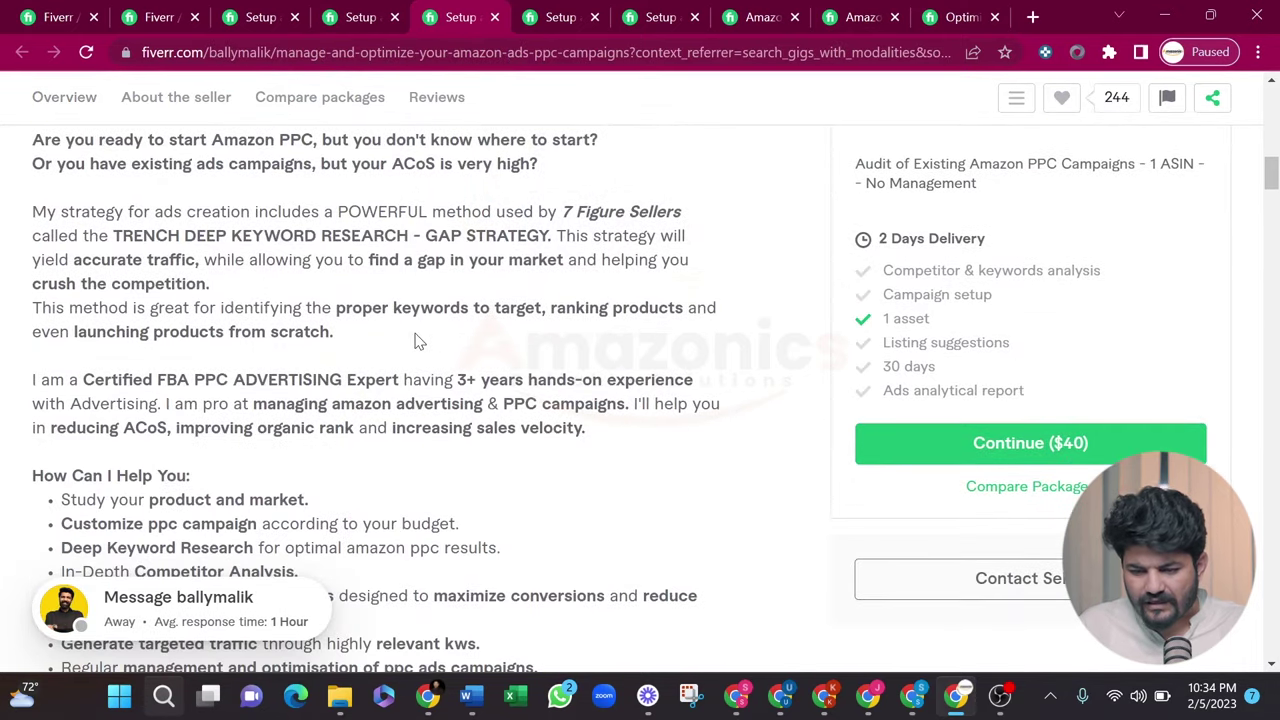
{"action": "left_click", "coordinate": [565, 12]}
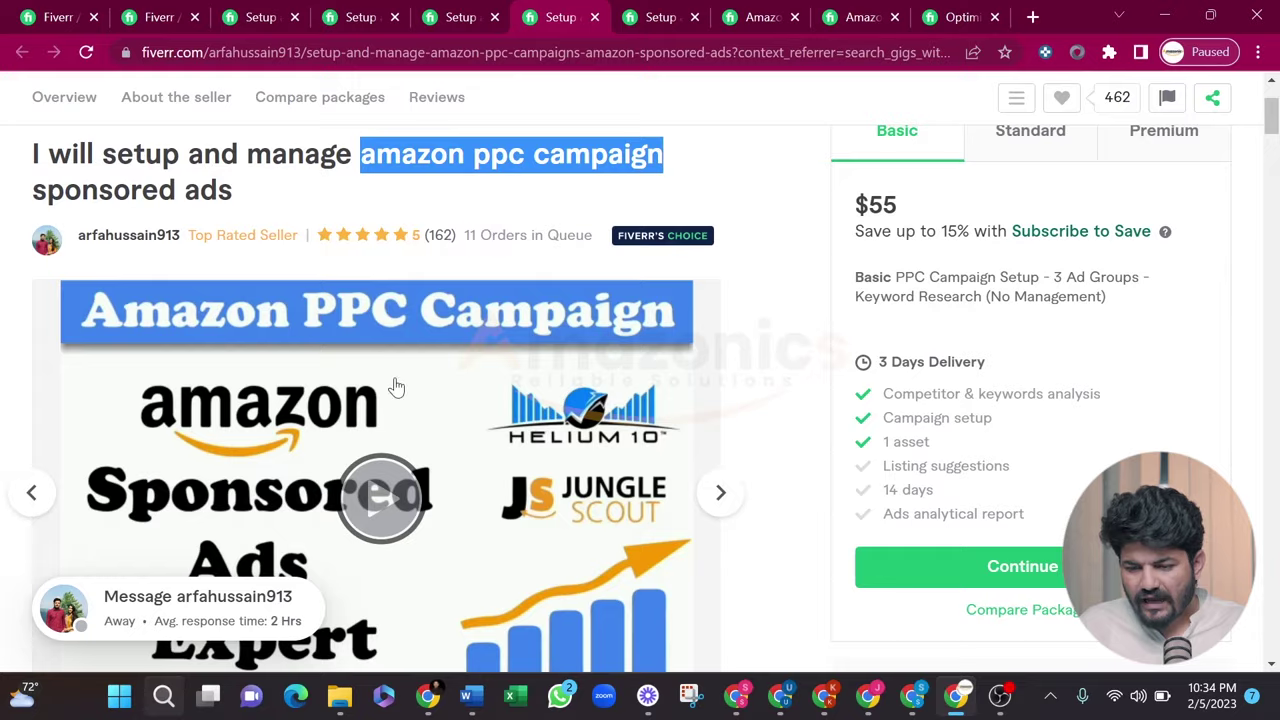
{"action": "scroll", "coordinate": [395, 387], "scroll_direction": "down", "scroll_amount": 5}
{"action": "scroll", "coordinate": [395, 387], "scroll_direction": "down", "scroll_amount": 5}
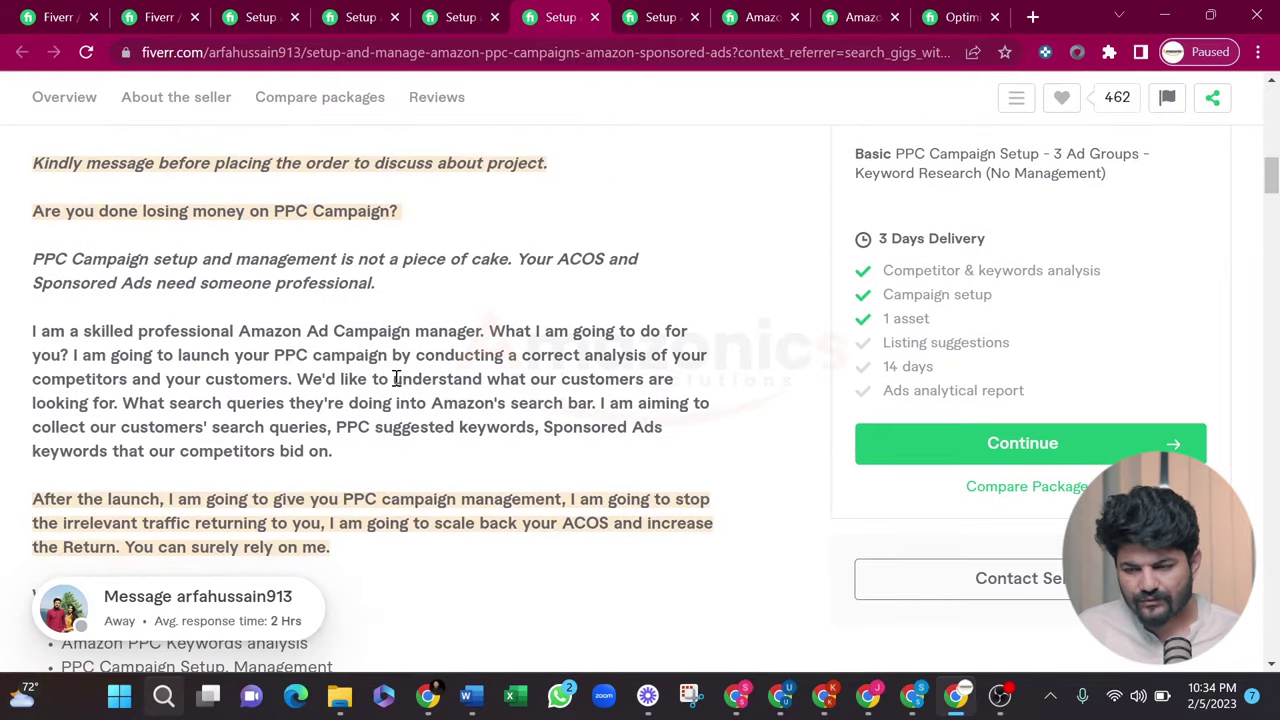
- Return to the gig with the $110 Premium package and examine its opening questions, highlighting the keyword "AMAZON PPC CAMPAIGN"
{"action": "left_click", "coordinate": [440, 12]}
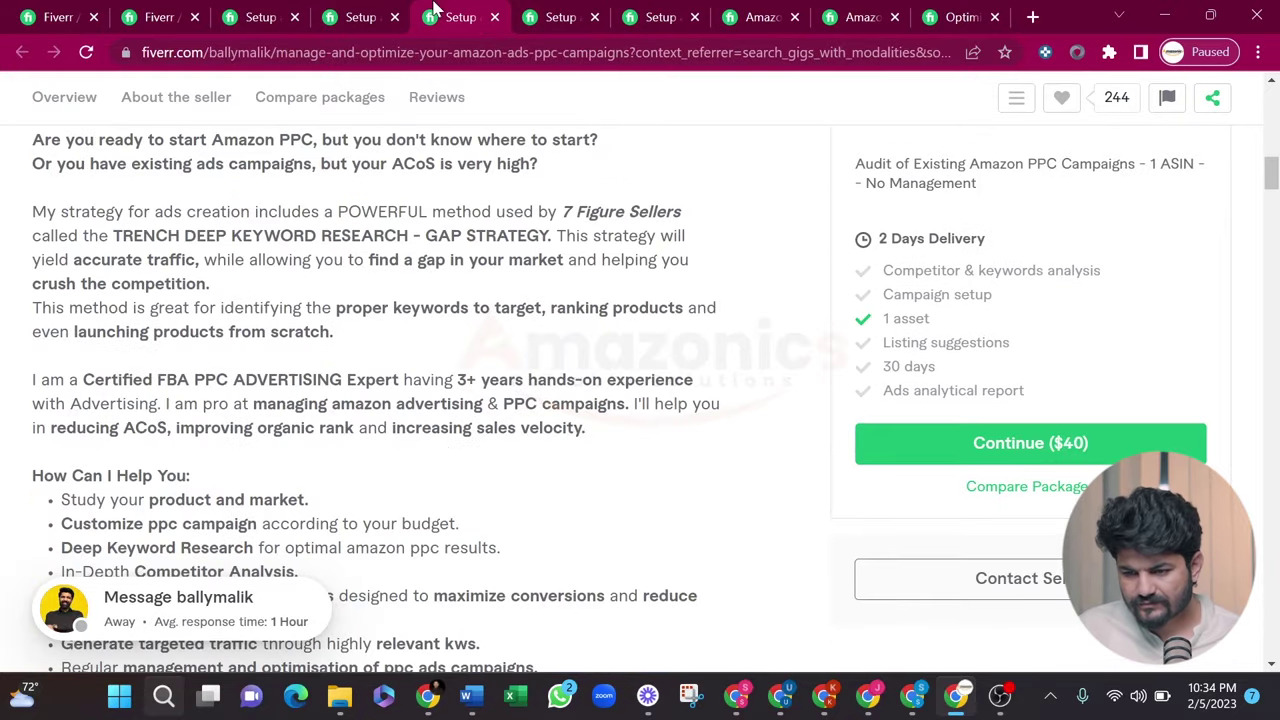
{"action": "left_click", "coordinate": [340, 14]}
{"action": "scroll", "coordinate": [323, 280], "scroll_direction": "up", "scroll_amount": 3}
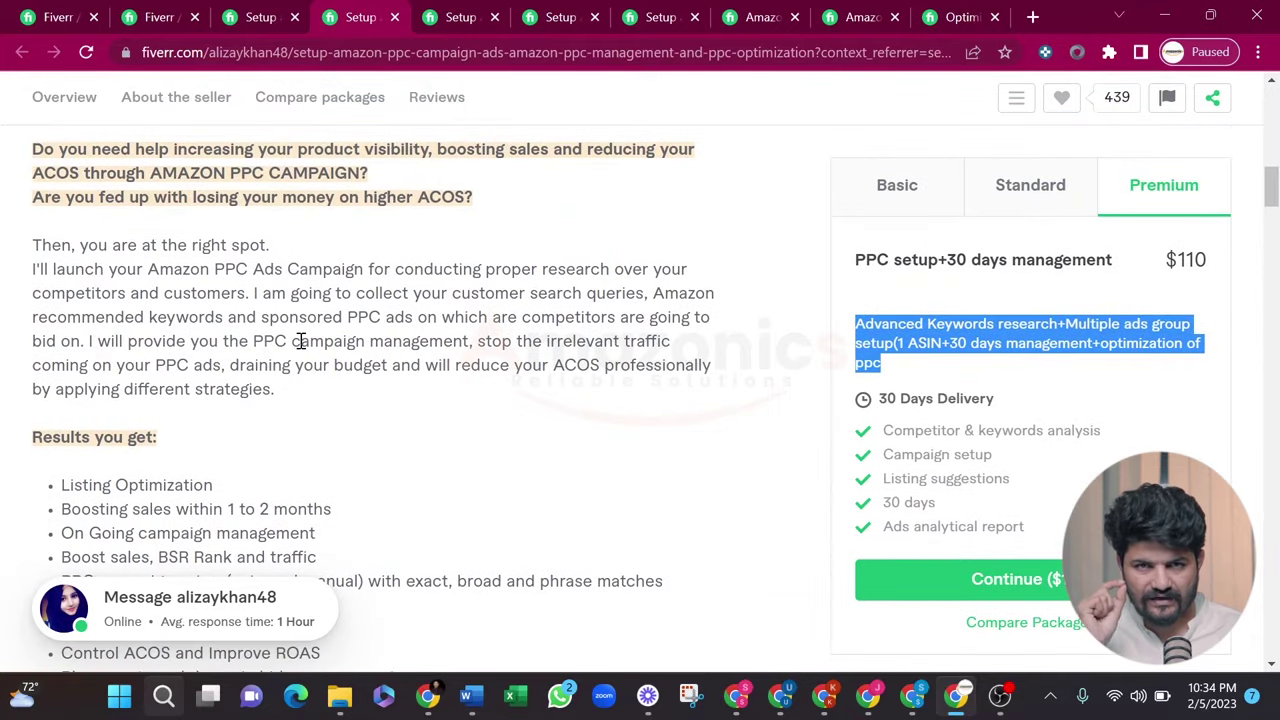
{"action": "left_click_drag", "start_coordinate": [360, 172], "coordinate": [149, 175]}
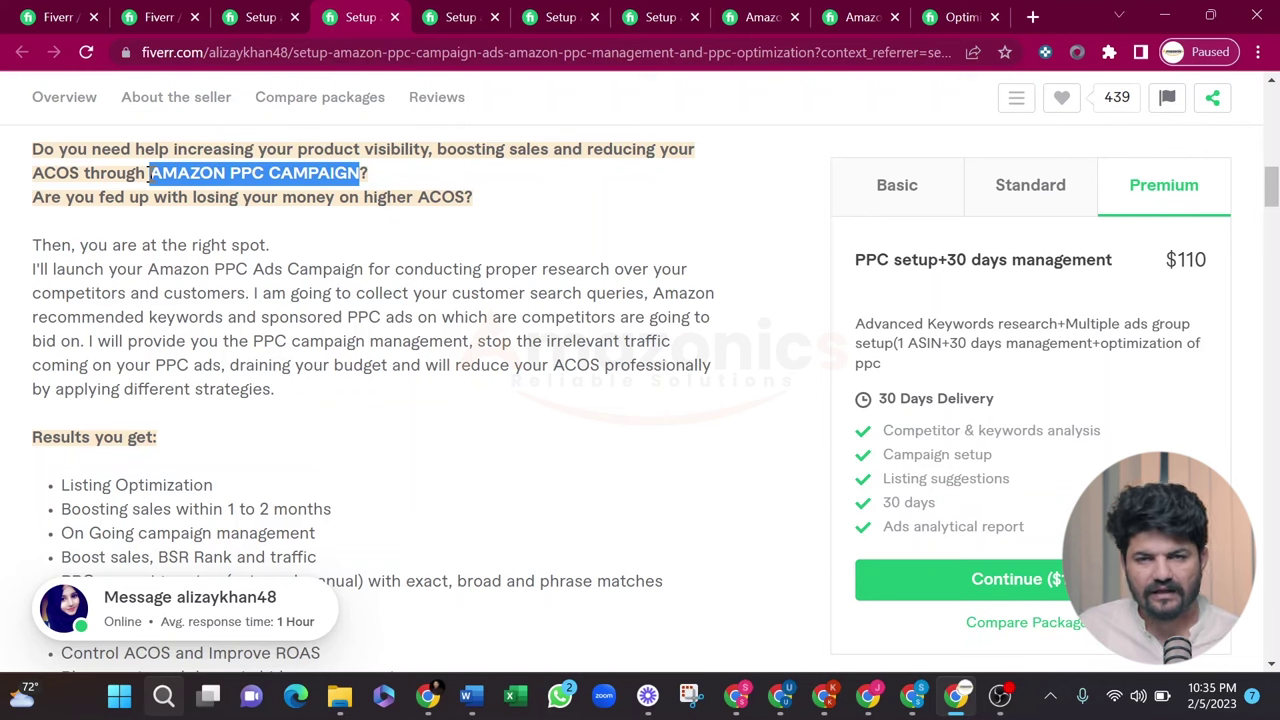
{"action": "scroll", "coordinate": [283, 242], "scroll_direction": "up", "scroll_amount": 1}
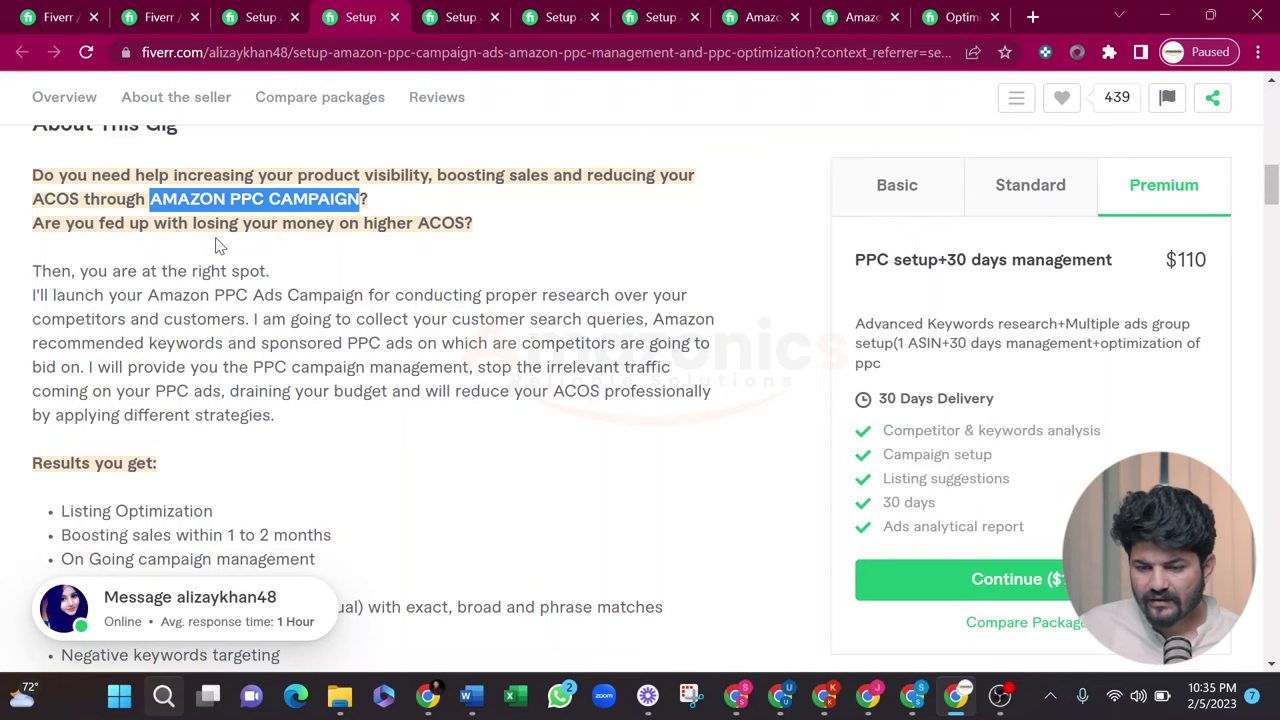
{"action": "scroll", "coordinate": [214, 246], "scroll_direction": "up", "scroll_amount": 1}
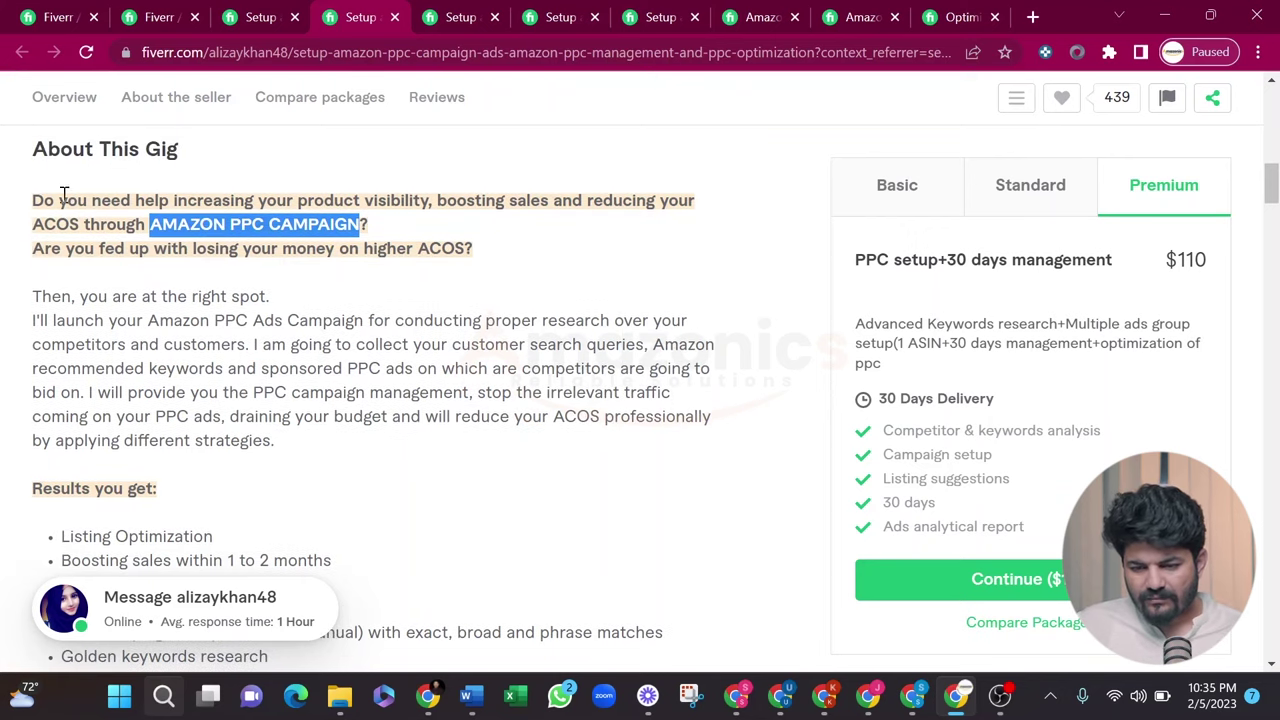
{"action": "left_click_drag", "start_coordinate": [33, 199], "coordinate": [150, 296]}
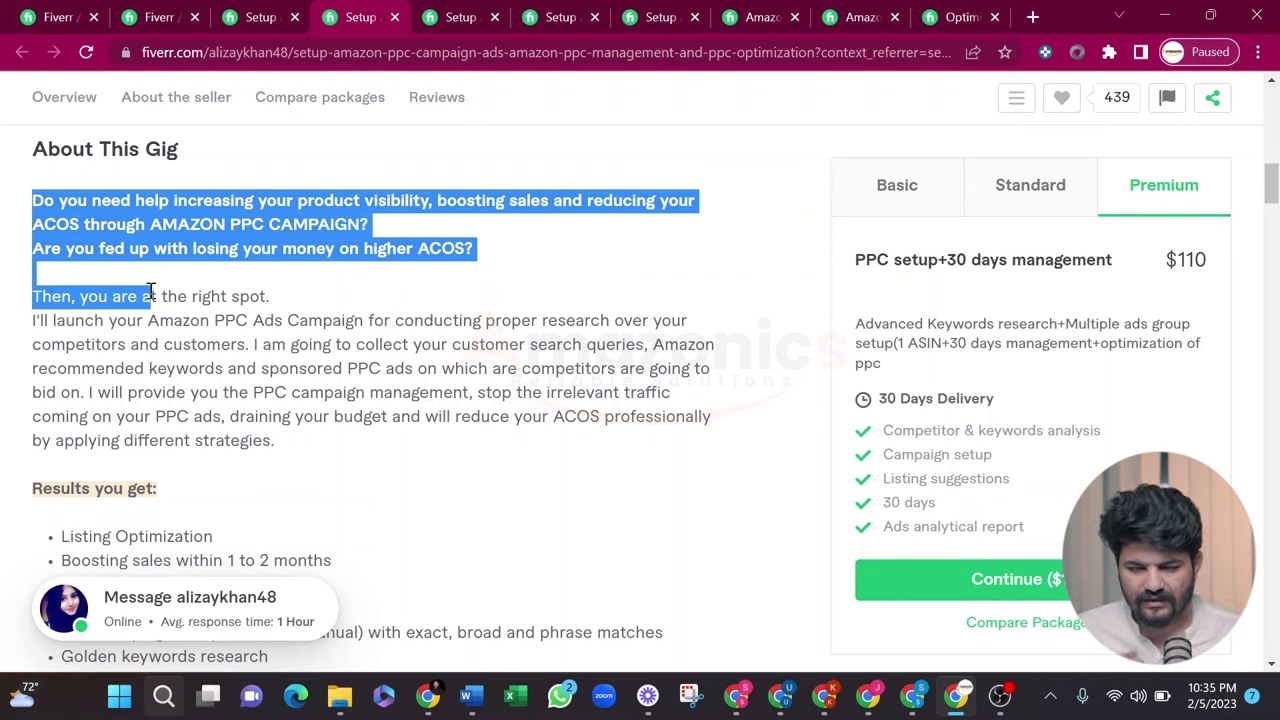
{"action": "left_click", "coordinate": [240, 292]}
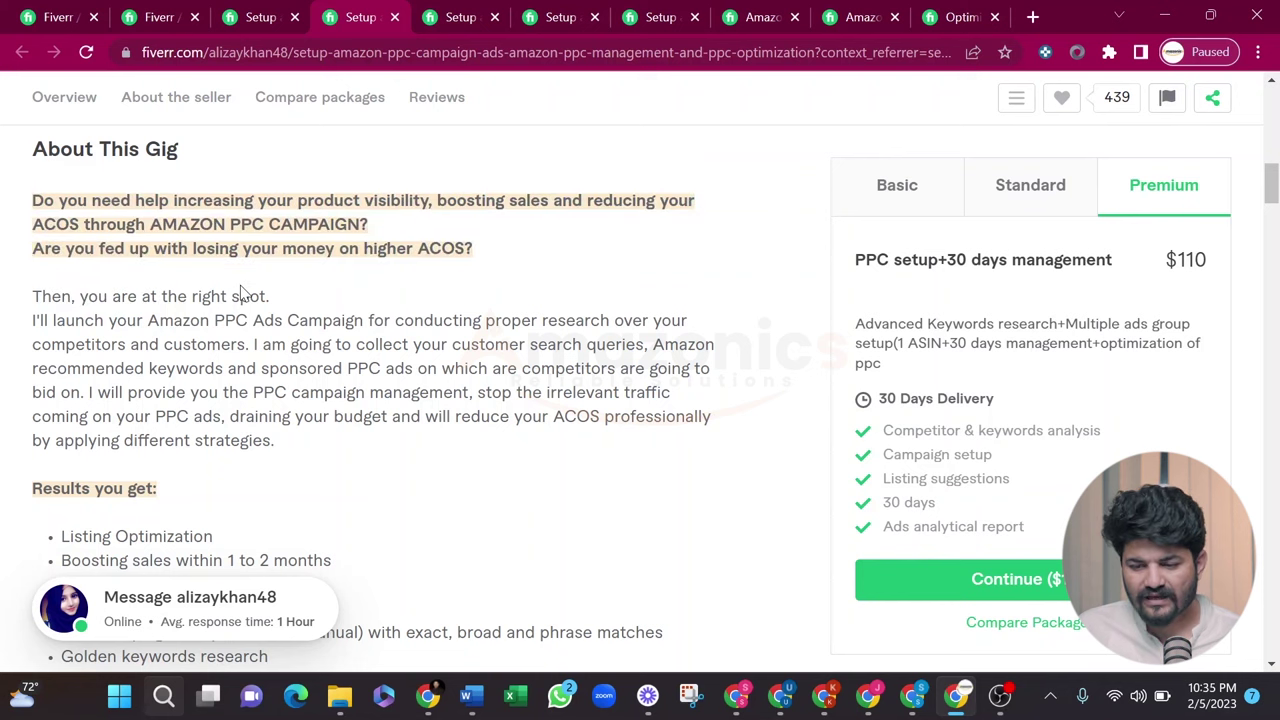
- Flick through the search results and the open competitor gigs to compare how their descriptions begin
{"action": "left_click", "coordinate": [140, 12]}
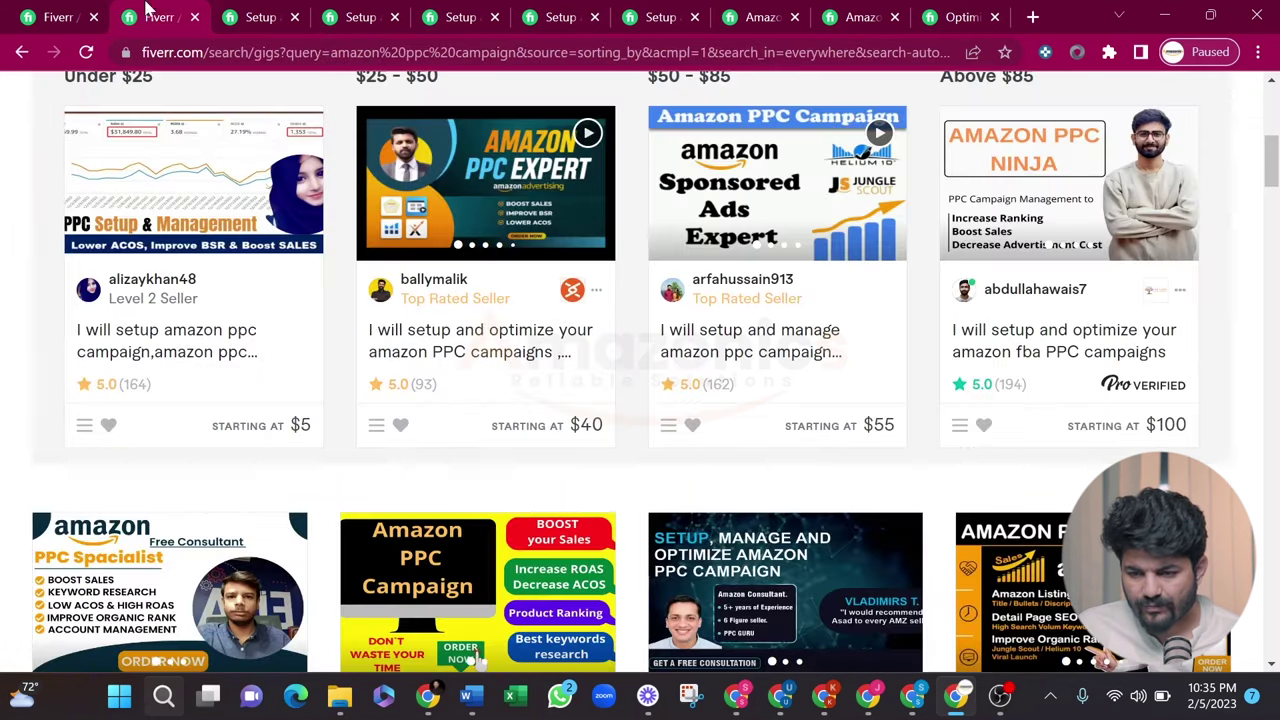
{"action": "left_click", "coordinate": [258, 10]}
{"action": "left_click", "coordinate": [345, 12]}
{"action": "left_click", "coordinate": [462, 12]}
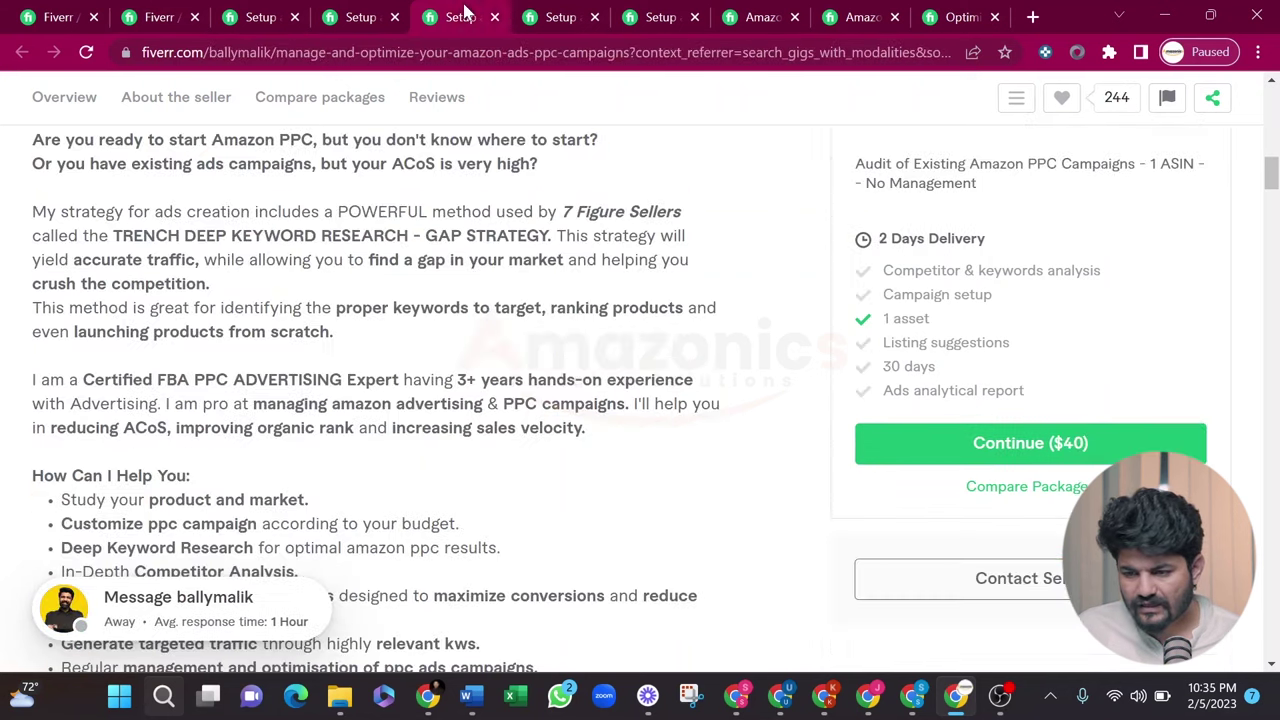
{"action": "left_click", "coordinate": [558, 12]}
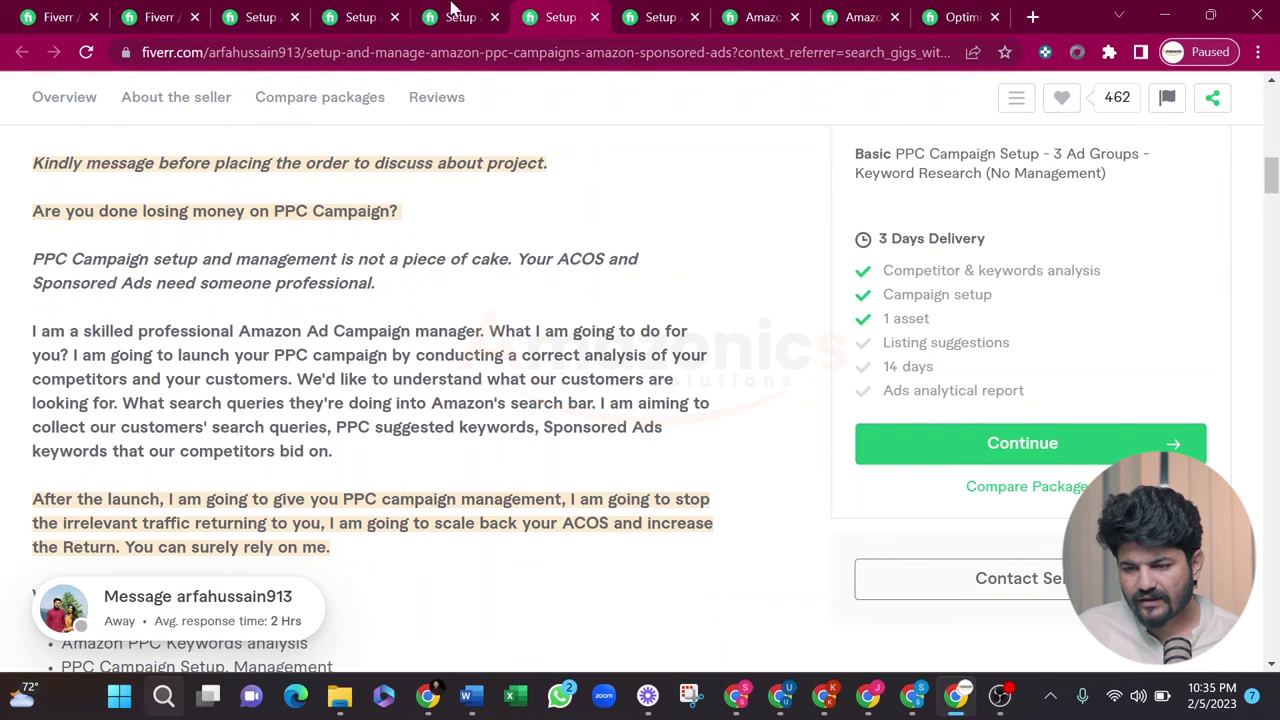
{"action": "left_click", "coordinate": [265, 10]}
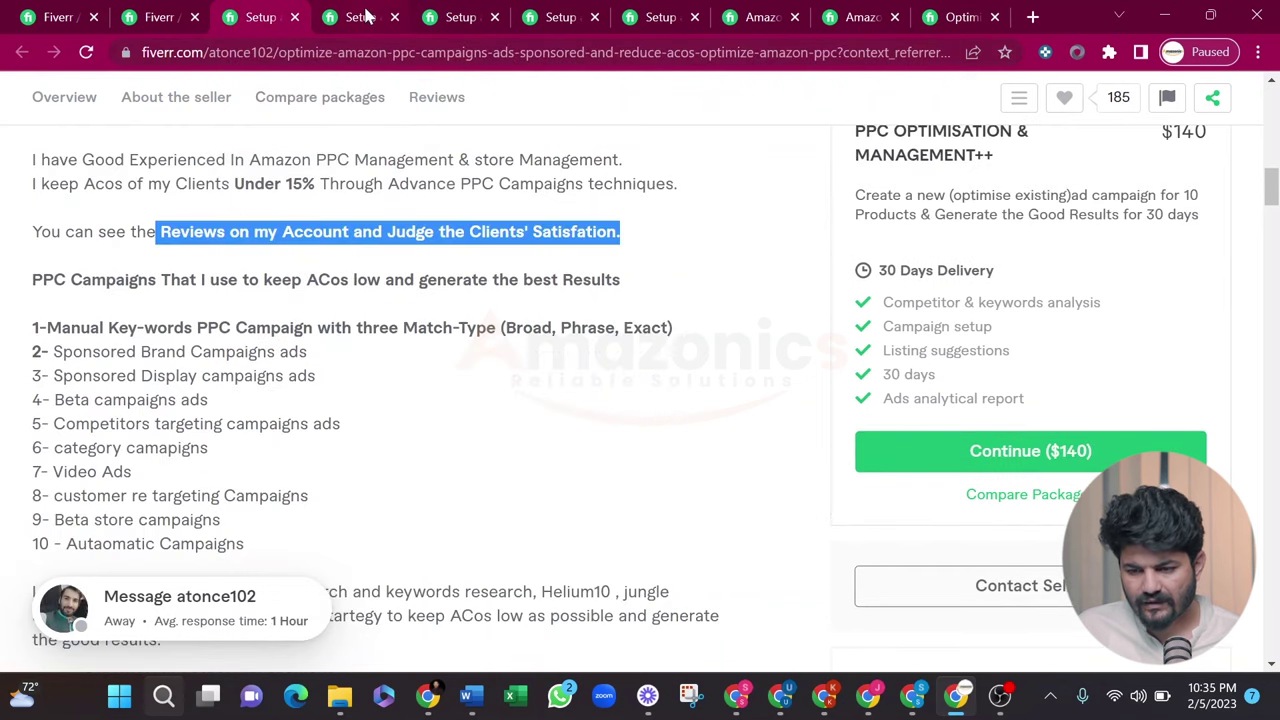
{"action": "scroll", "coordinate": [353, 110], "scroll_direction": "up", "scroll_amount": 3}
- In the $110 Premium gig, copy the description's introduction and select the text from the opening question through the "Results you get" list
{"action": "key", "text": "ctrl+Tab"}
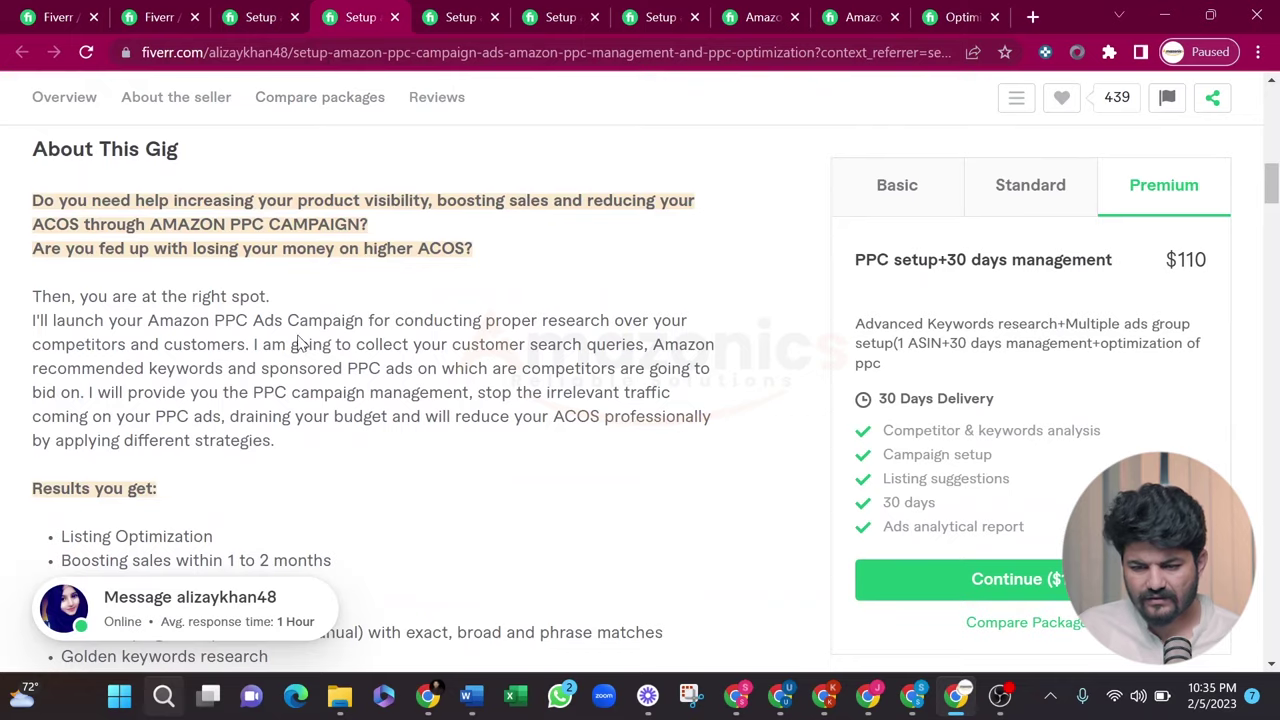
{"action": "scroll", "coordinate": [297, 340], "scroll_direction": "down", "scroll_amount": 1}
{"action": "scroll", "coordinate": [297, 337], "scroll_direction": "up", "scroll_amount": 1}
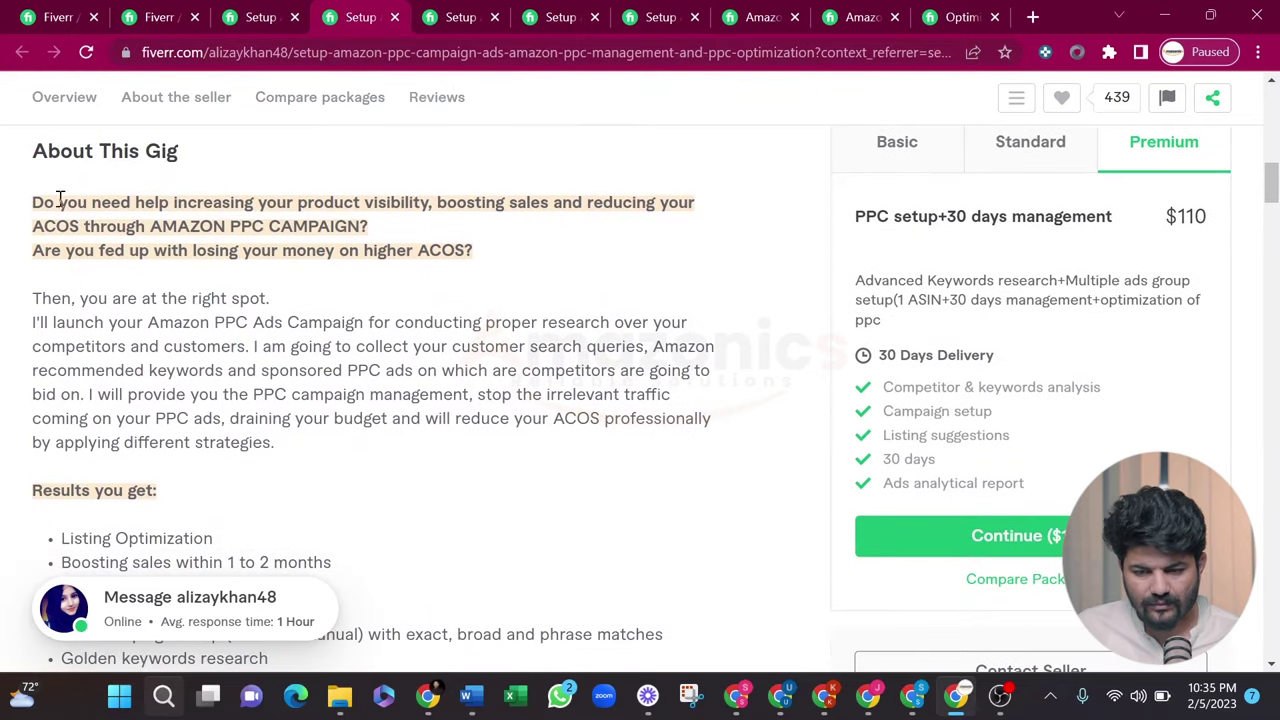
{"action": "left_click_drag", "start_coordinate": [40, 200], "coordinate": [433, 461]}
{"action": "key", "text": "ctrl+c"}
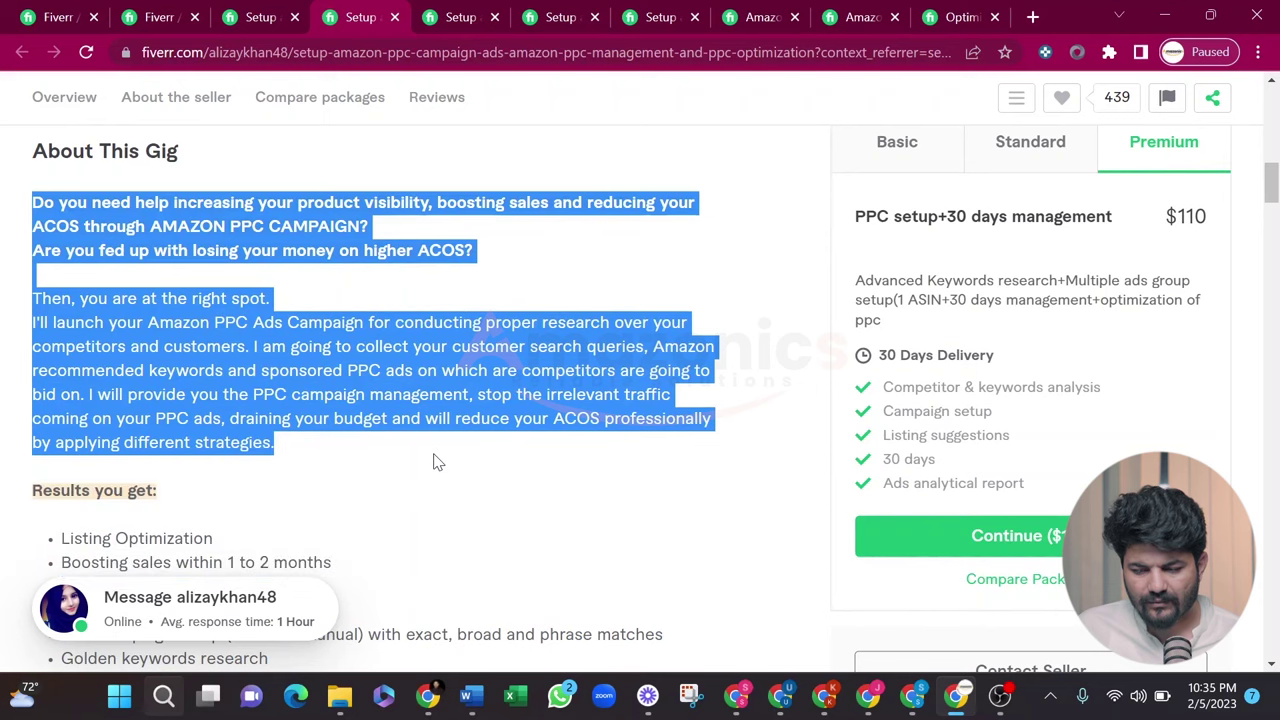
{"action": "left_click", "coordinate": [433, 461]}
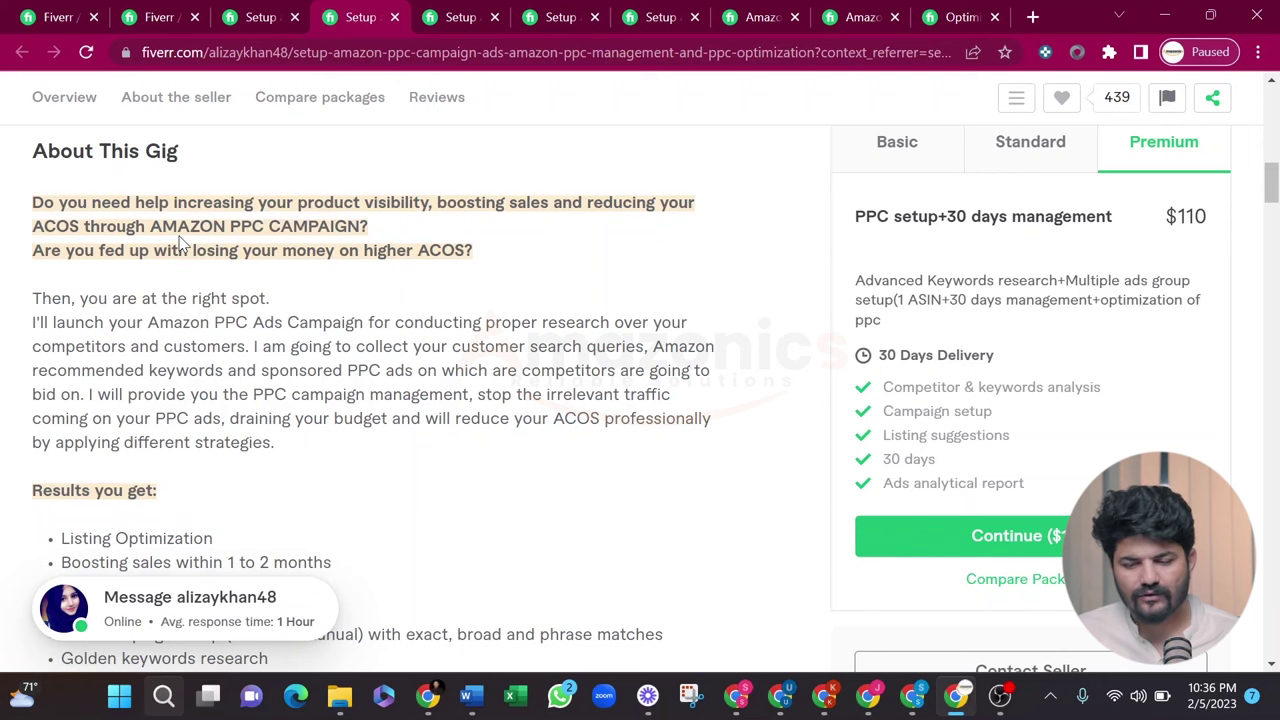
{"action": "left_click_drag", "start_coordinate": [33, 202], "coordinate": [416, 544]}
{"action": "scroll", "coordinate": [416, 544], "scroll_direction": "up", "scroll_amount": 3}
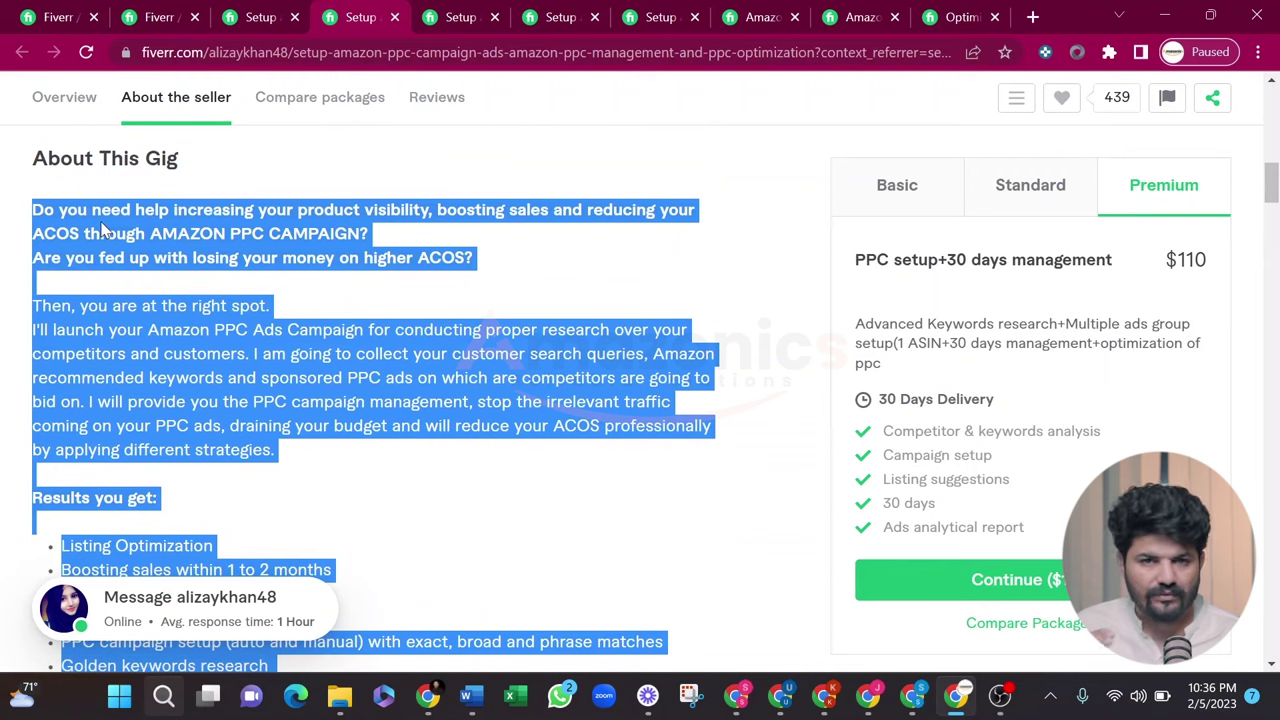
- Copy the $110 Premium gig's full description, from the opening question through the contact note, and paste it into the new gig's description
{"action": "left_click", "coordinate": [329, 292]}
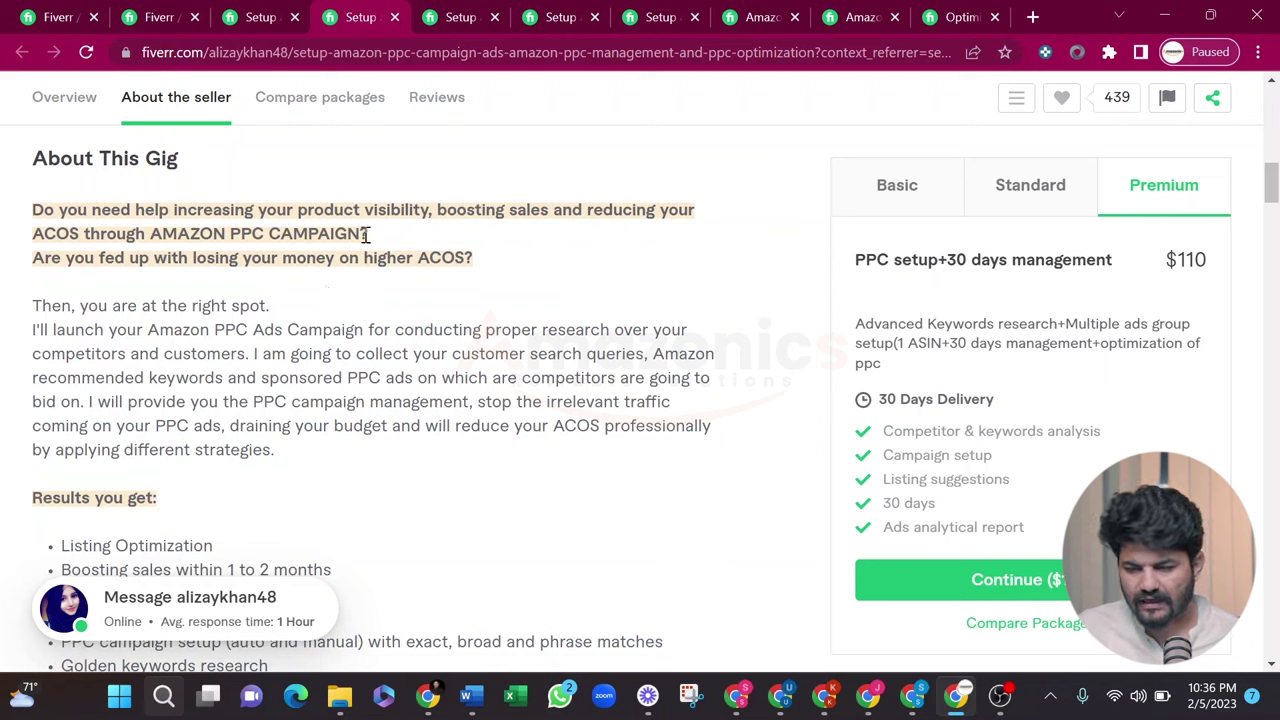
{"action": "left_click_drag", "start_coordinate": [360, 230], "coordinate": [150, 230]}
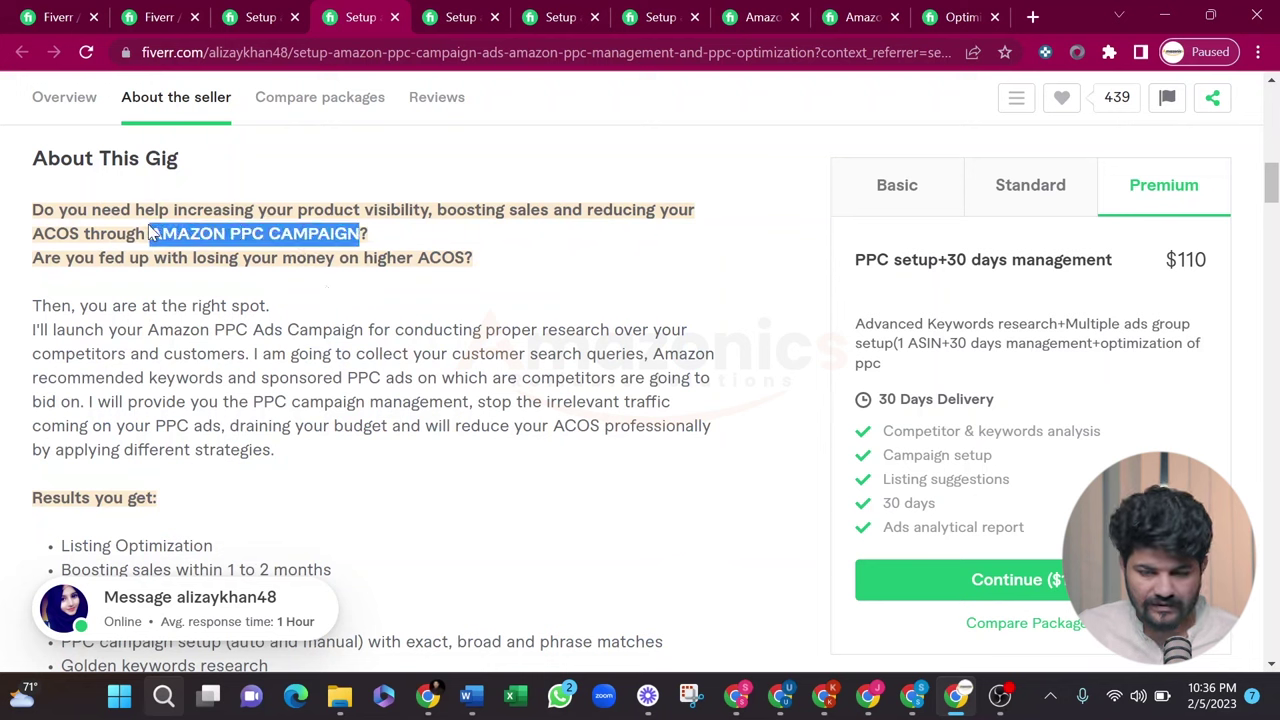
{"action": "left_click", "coordinate": [225, 257]}
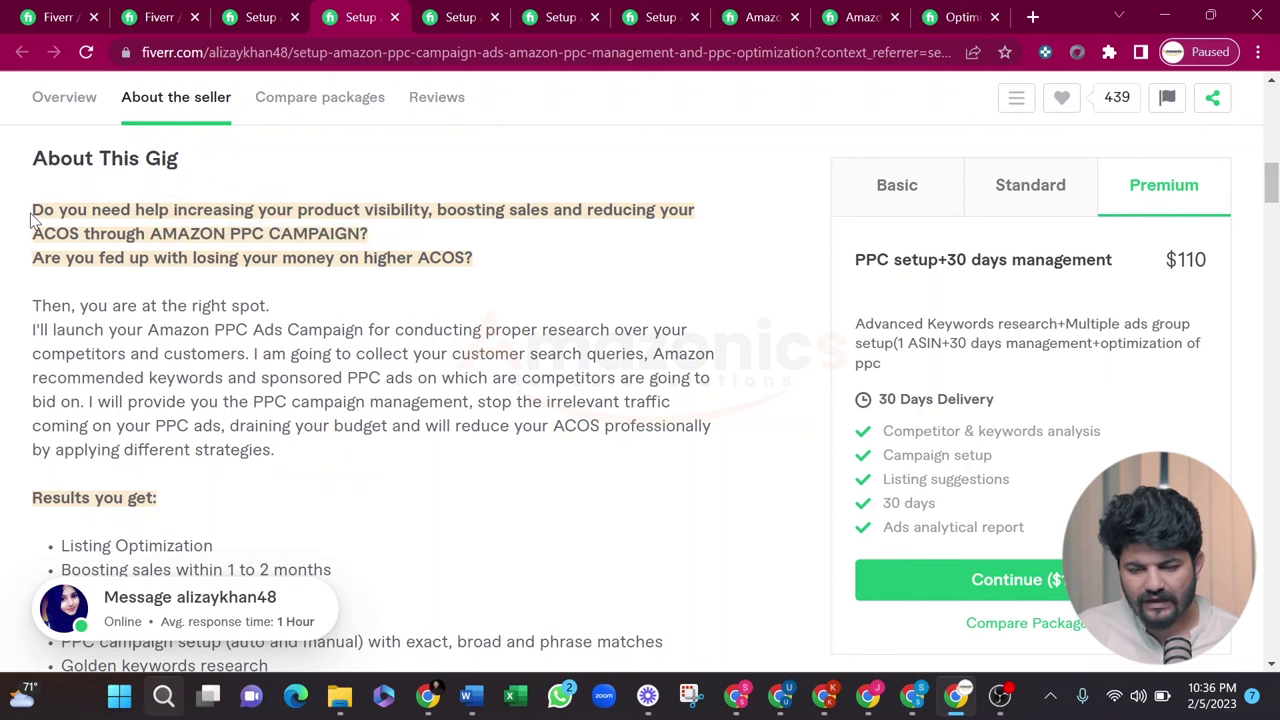
{"action": "left_click_drag", "start_coordinate": [33, 212], "coordinate": [385, 237]}
{"action": "scroll", "coordinate": [437, 378], "scroll_direction": "up", "scroll_amount": 4}
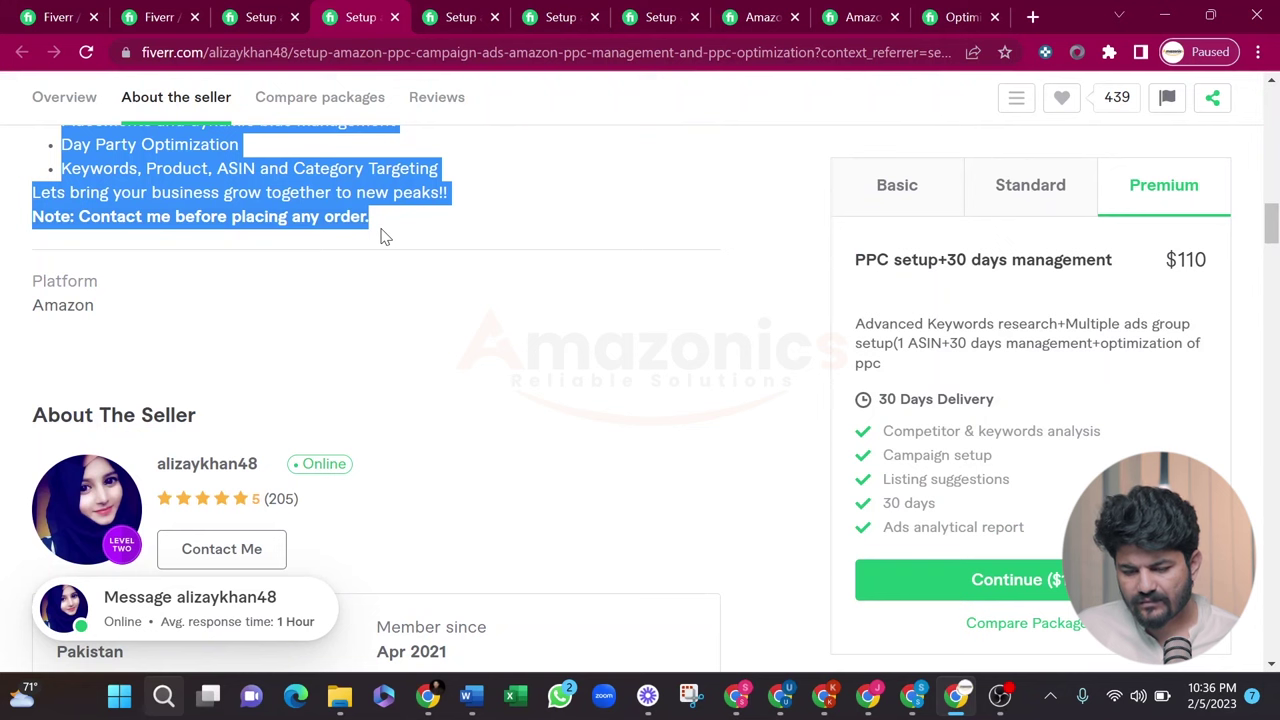
{"action": "left_click", "coordinate": [56, 17]}
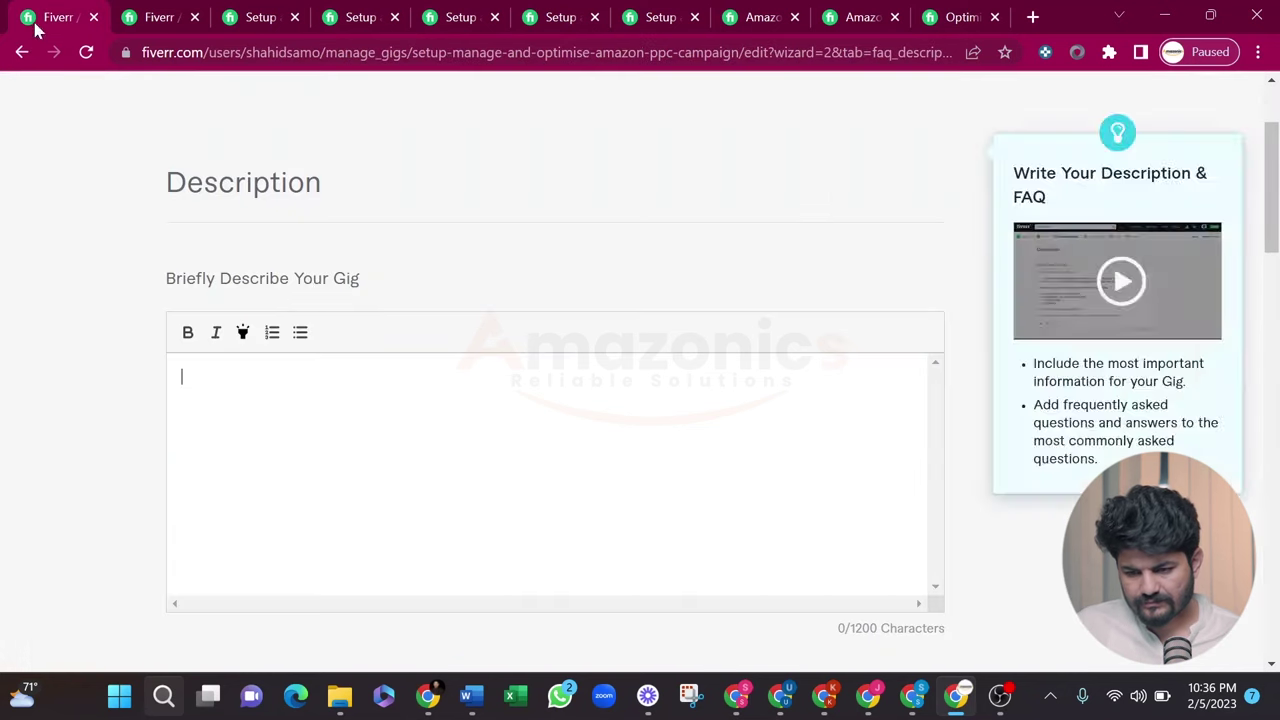
{"action": "key", "text": "ctrl+v"}
- Insert a blank line between the two opening questions of the new gig's description
{"action": "scroll", "coordinate": [343, 402], "scroll_direction": "up", "scroll_amount": 8}
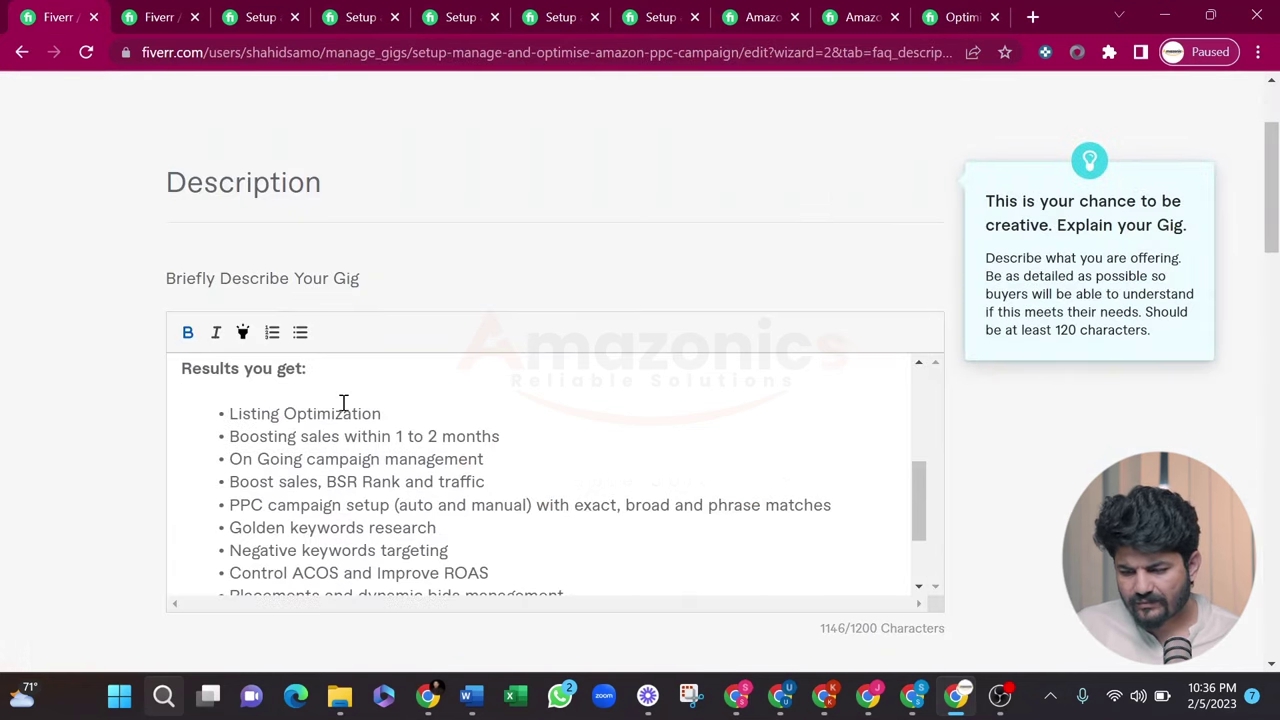
{"action": "scroll", "coordinate": [343, 402], "scroll_direction": "down", "scroll_amount": 3}
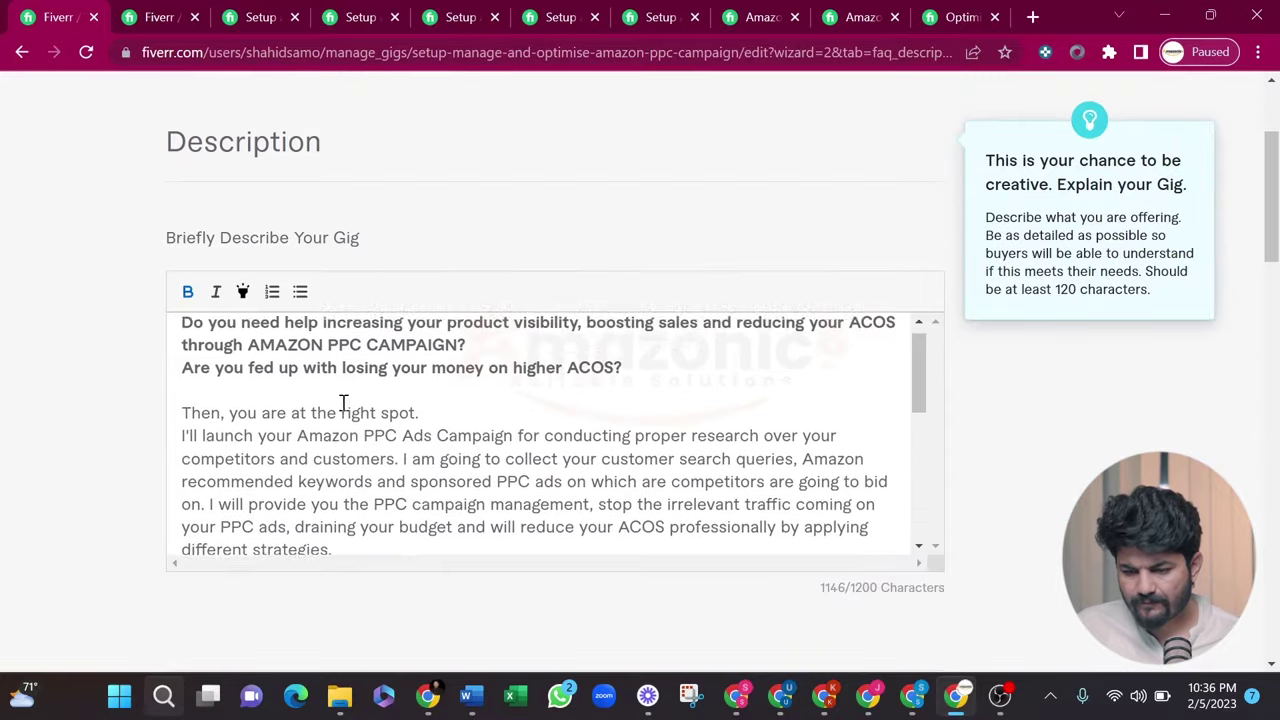
{"action": "scroll", "coordinate": [306, 412], "scroll_direction": "up", "scroll_amount": 1}
{"action": "scroll", "coordinate": [460, 255], "scroll_direction": "down", "scroll_amount": 2}
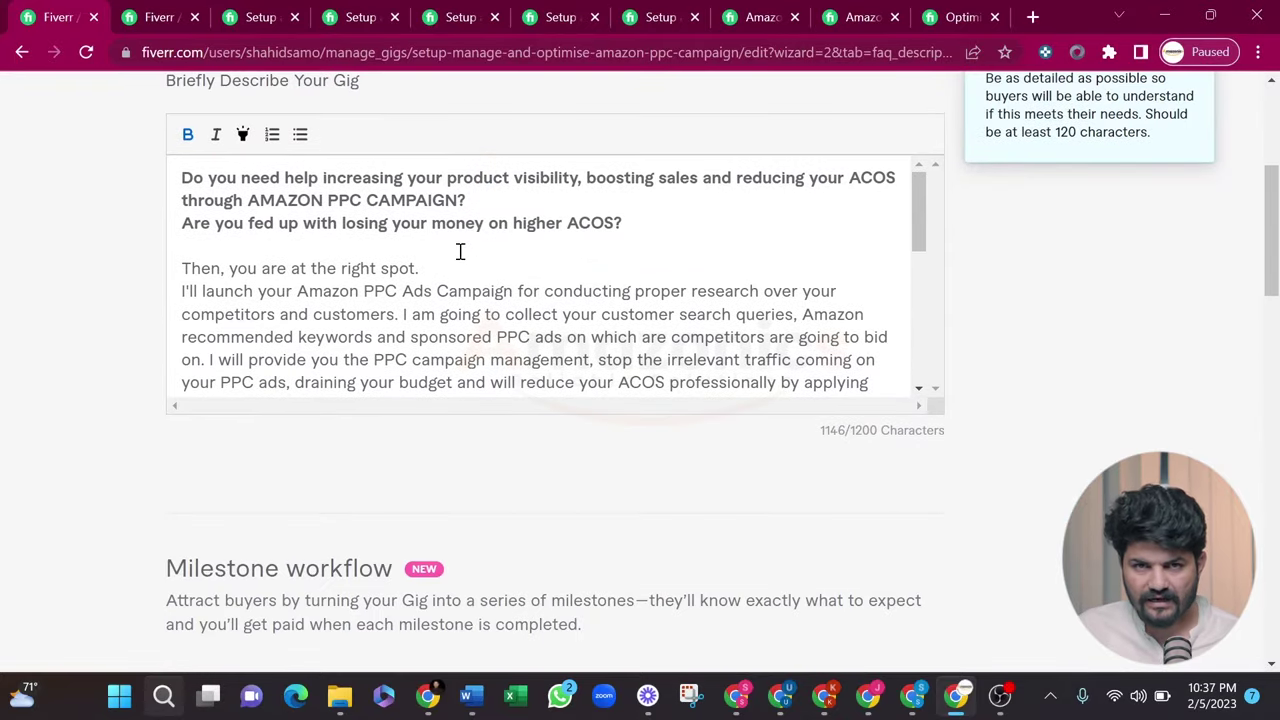
{"action": "scroll", "coordinate": [460, 251], "scroll_direction": "up", "scroll_amount": 1}
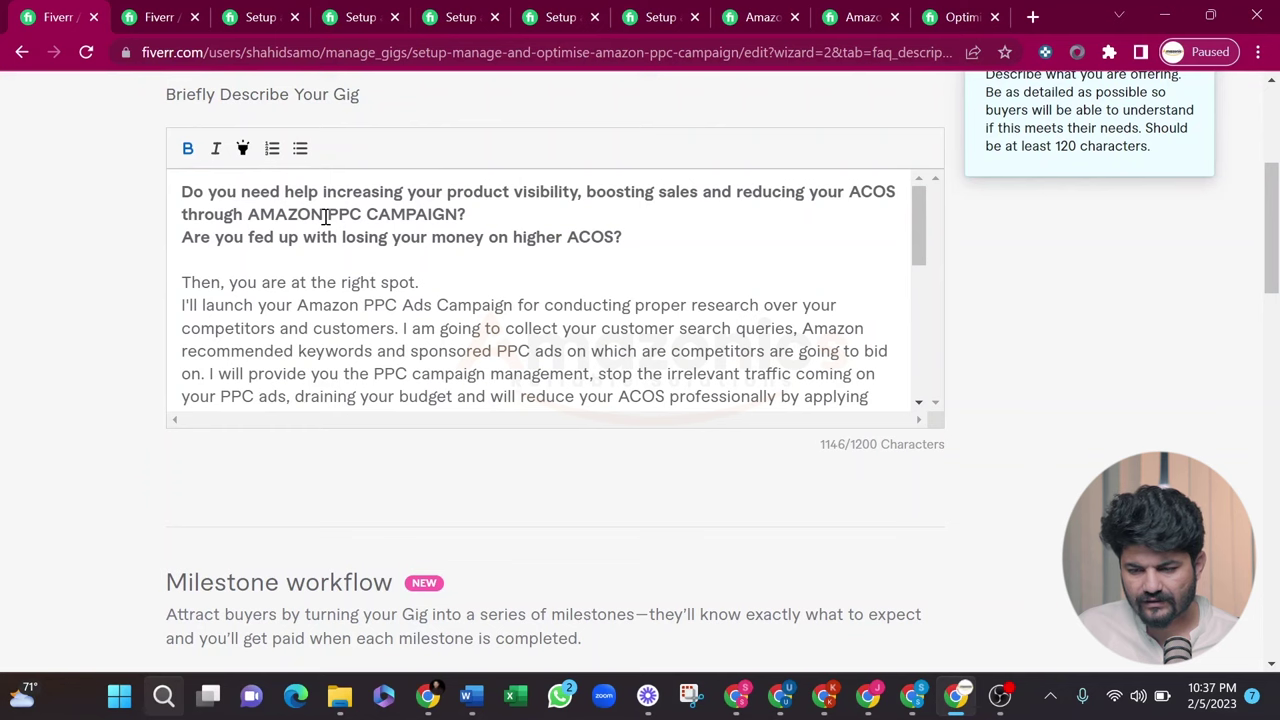
{"action": "left_click", "coordinate": [497, 213]}
{"action": "key", "text": "Return"}
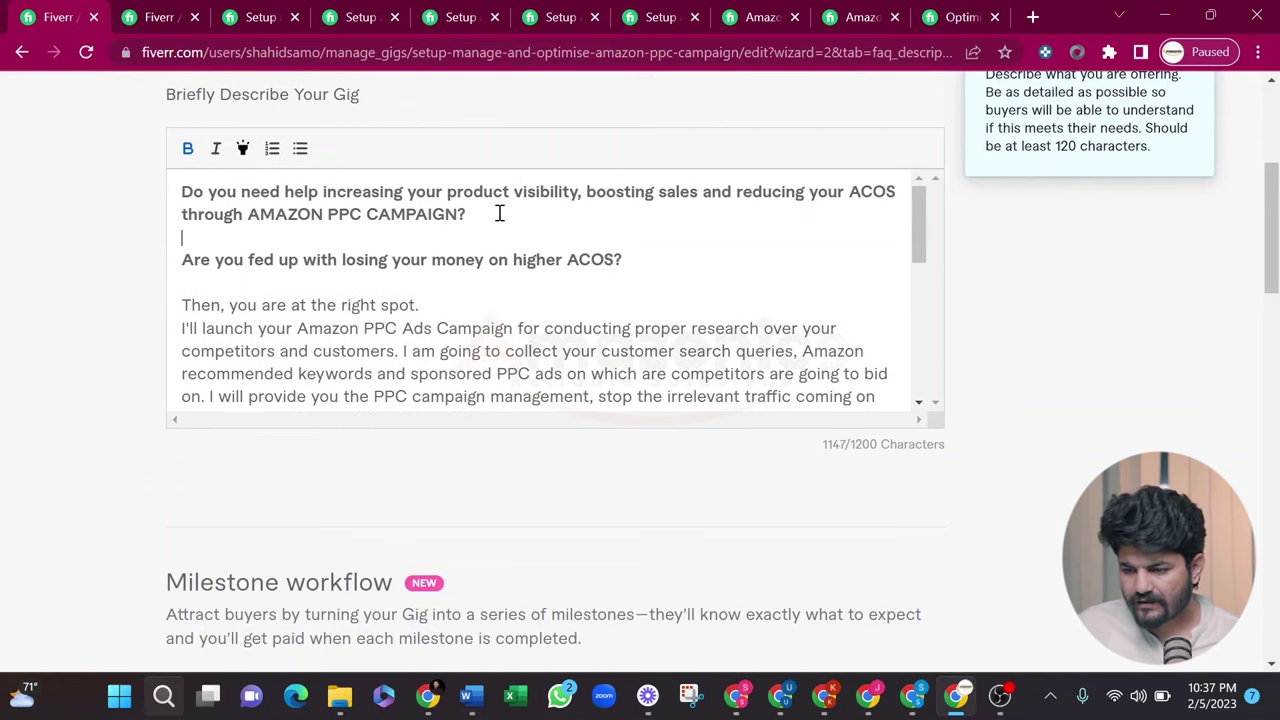
- Review the pasted introduction for keyword use, highlighting "AMAZON PPC CAMPAIGN" and "Amazon PPC" in the text
{"action": "left_click_drag", "start_coordinate": [248, 216], "coordinate": [463, 220]}
{"action": "scroll", "coordinate": [480, 277], "scroll_direction": "down", "scroll_amount": 1}
{"action": "left_click_drag", "start_coordinate": [482, 280], "coordinate": [399, 306]}
{"action": "left_click", "coordinate": [305, 307]}
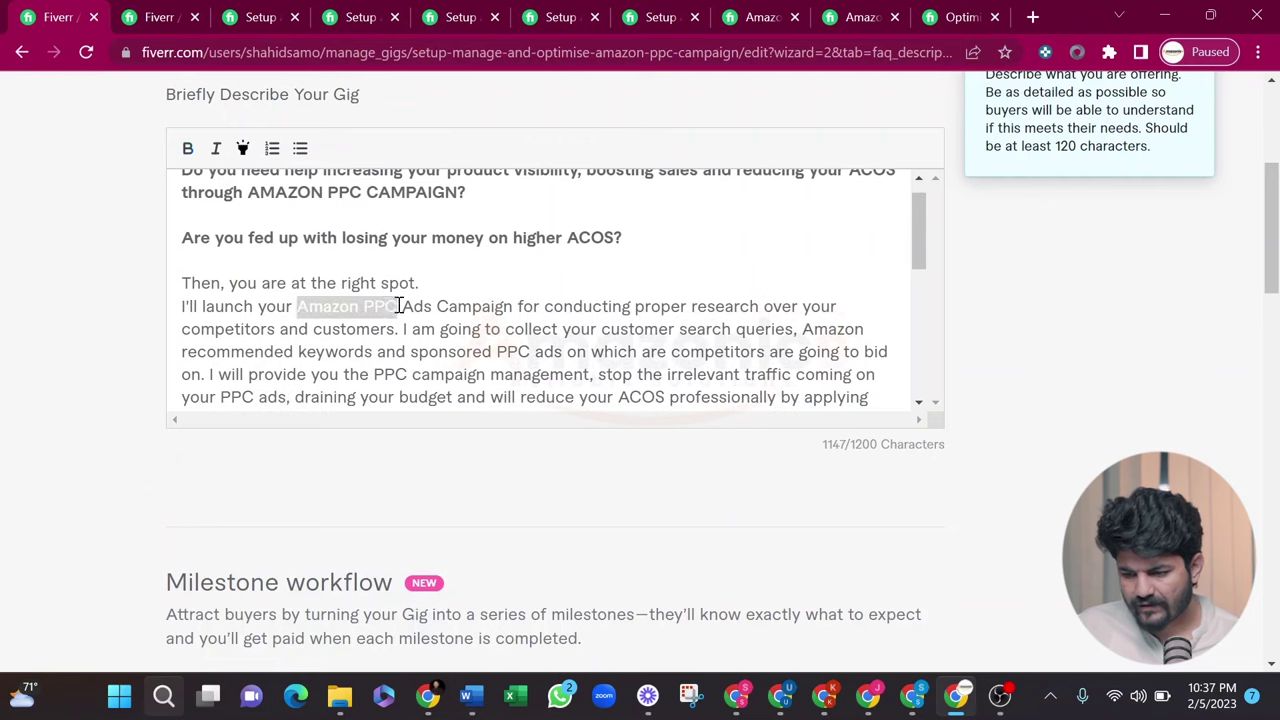
{"action": "scroll", "coordinate": [399, 306], "scroll_direction": "down", "scroll_amount": 1}
{"action": "double_click", "coordinate": [237, 293]}
{"action": "scroll", "coordinate": [226, 291], "scroll_direction": "up", "scroll_amount": 1}
{"action": "scroll", "coordinate": [226, 291], "scroll_direction": "up", "scroll_amount": 1}
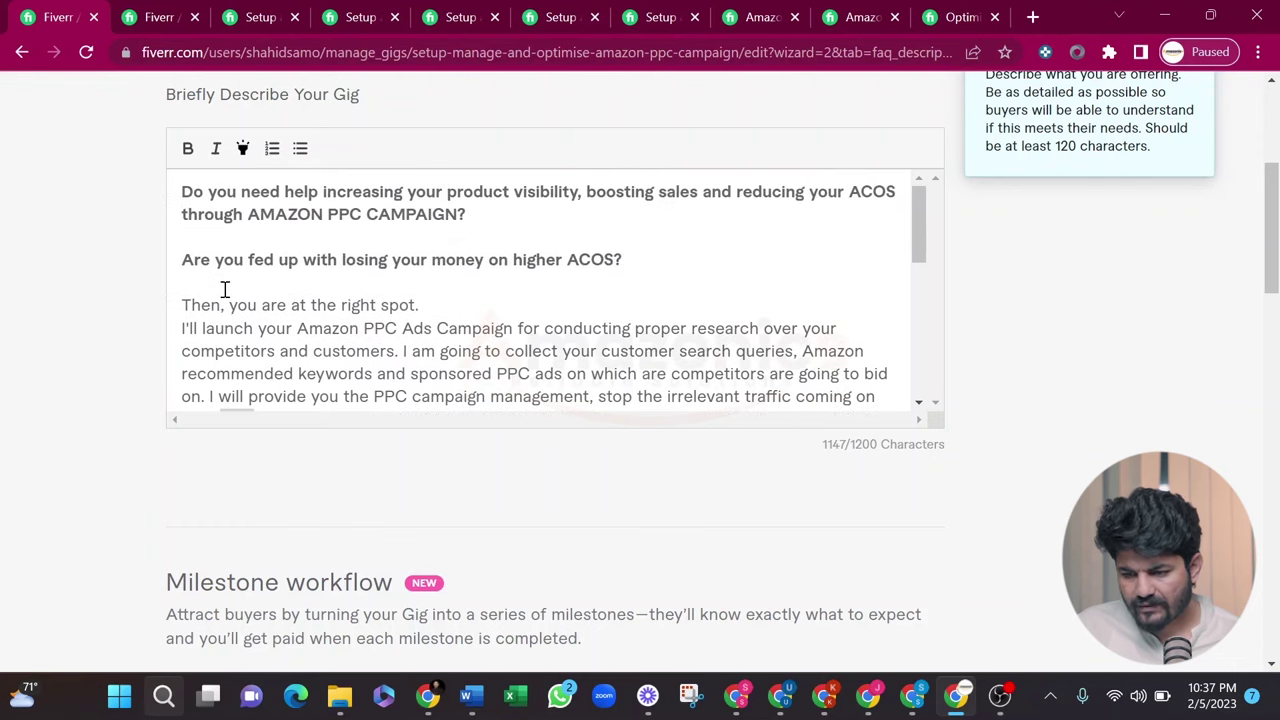
- Review the "Results you get" bullet list, highlighting "Listing Optimization", the targeting bullet and "PPC campaign"
{"action": "scroll", "coordinate": [225, 290], "scroll_direction": "down", "scroll_amount": 4}
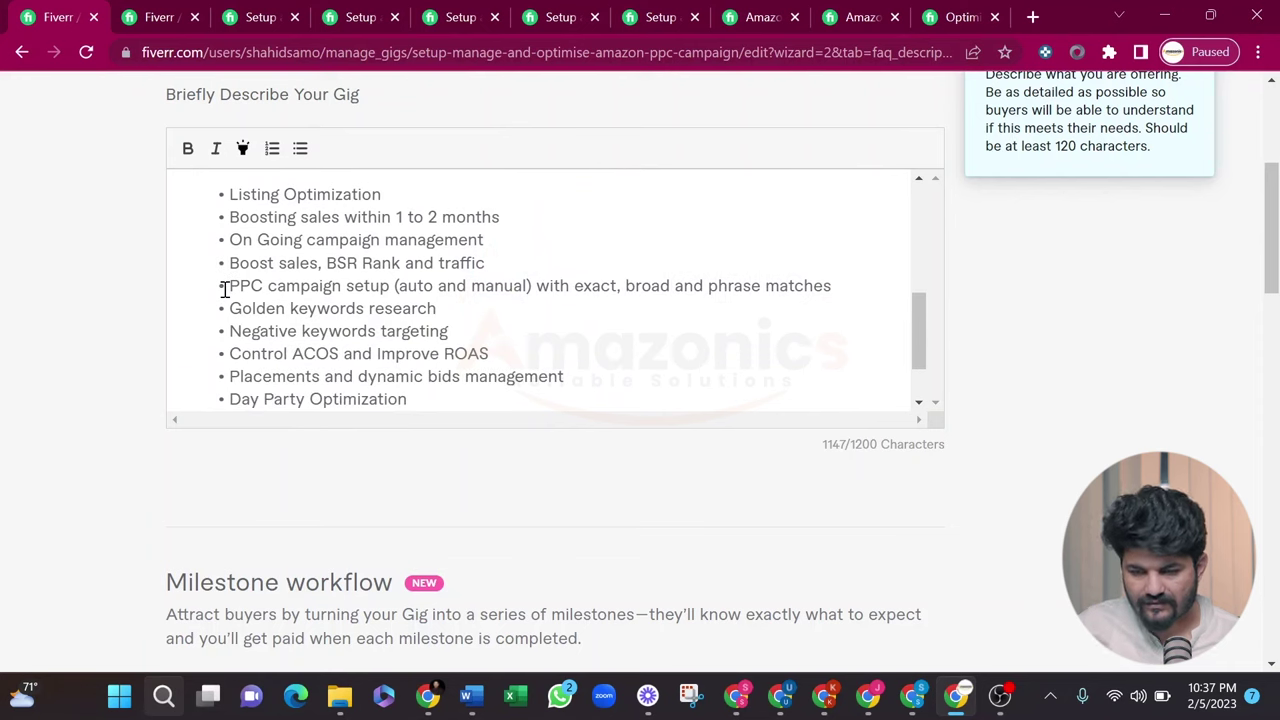
{"action": "left_click_drag", "start_coordinate": [381, 194], "coordinate": [229, 194]}
{"action": "scroll", "coordinate": [320, 307], "scroll_direction": "down", "scroll_amount": 1}
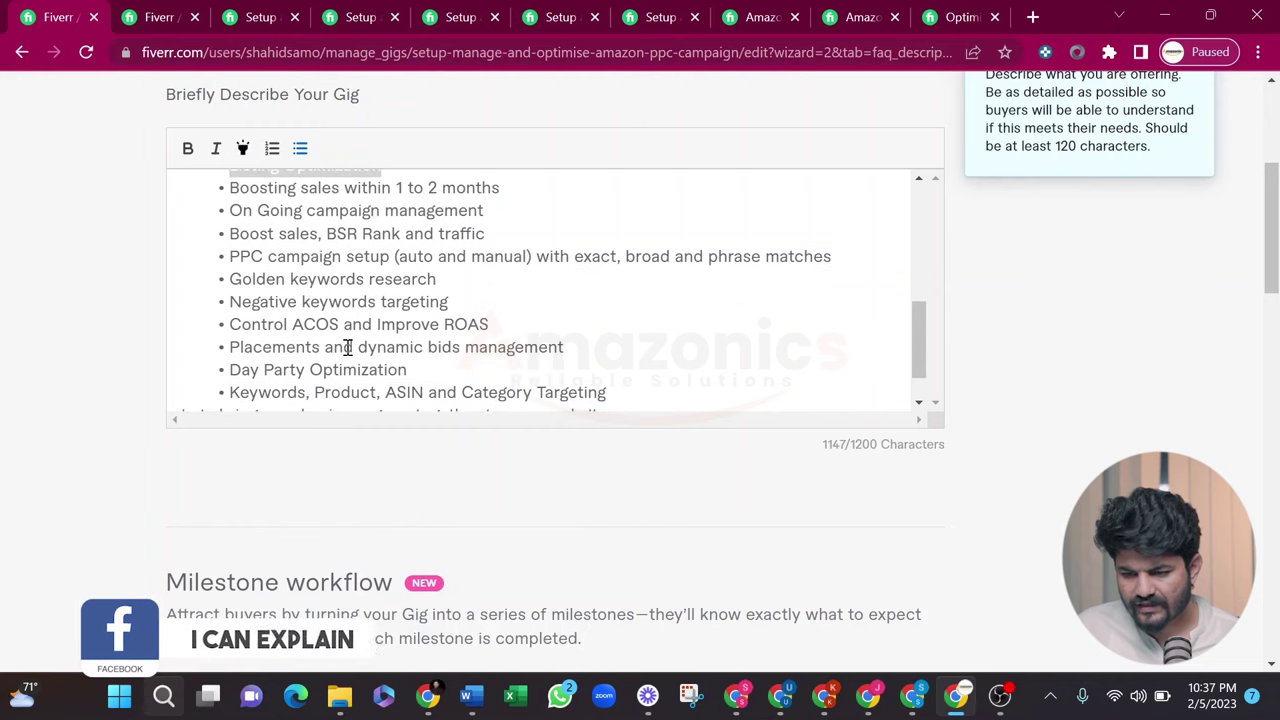
{"action": "scroll", "coordinate": [350, 355], "scroll_direction": "down", "scroll_amount": 1}
{"action": "left_click_drag", "start_coordinate": [625, 342], "coordinate": [220, 340]}
{"action": "left_click", "coordinate": [222, 341]}
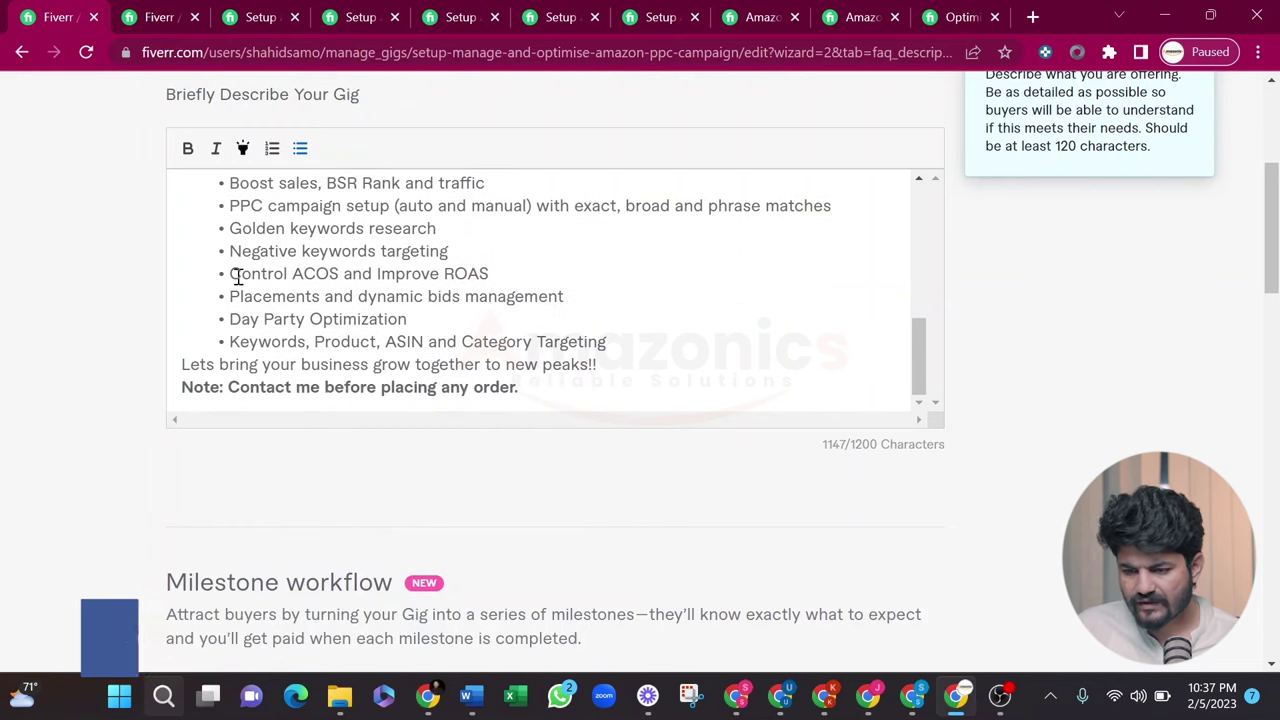
{"action": "left_click_drag", "start_coordinate": [345, 205], "coordinate": [232, 204]}
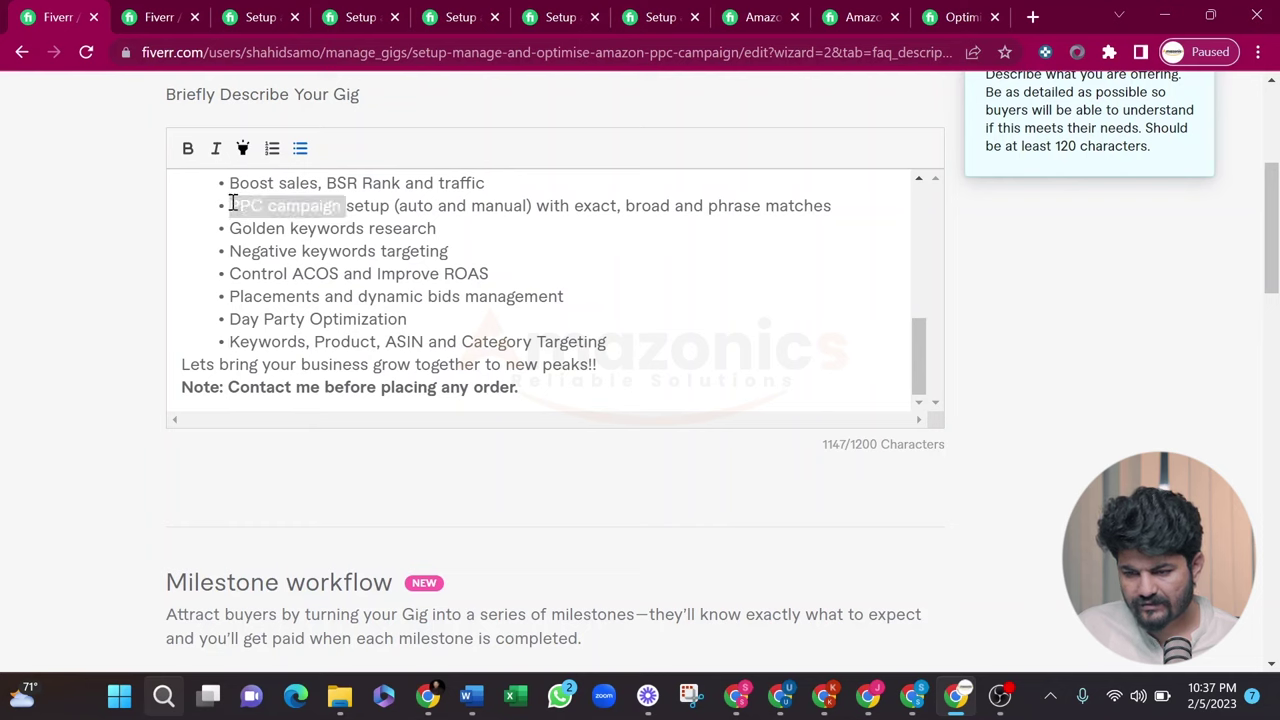
{"action": "left_click", "coordinate": [287, 283]}
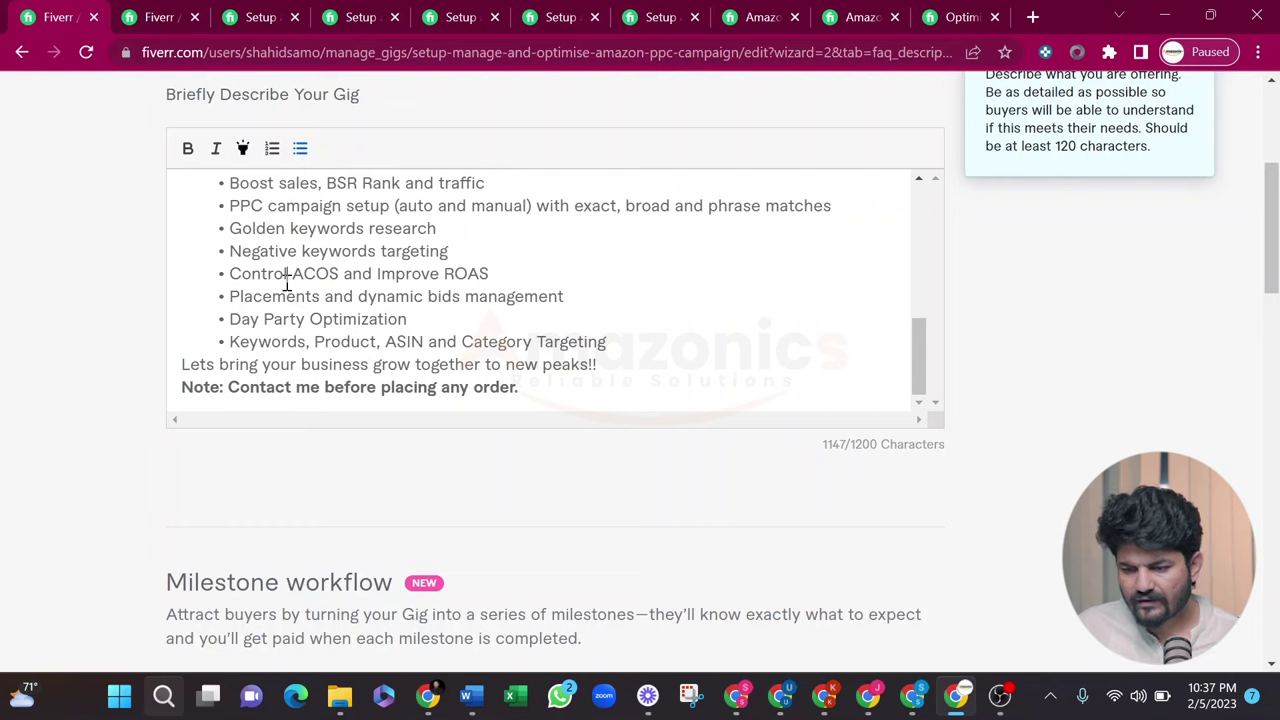
- Add a blank line before and after the closing line "Lets bring your business grow together to new peaks!!" in the description
{"action": "left_click", "coordinate": [630, 343]}
{"action": "key", "text": "Return"}
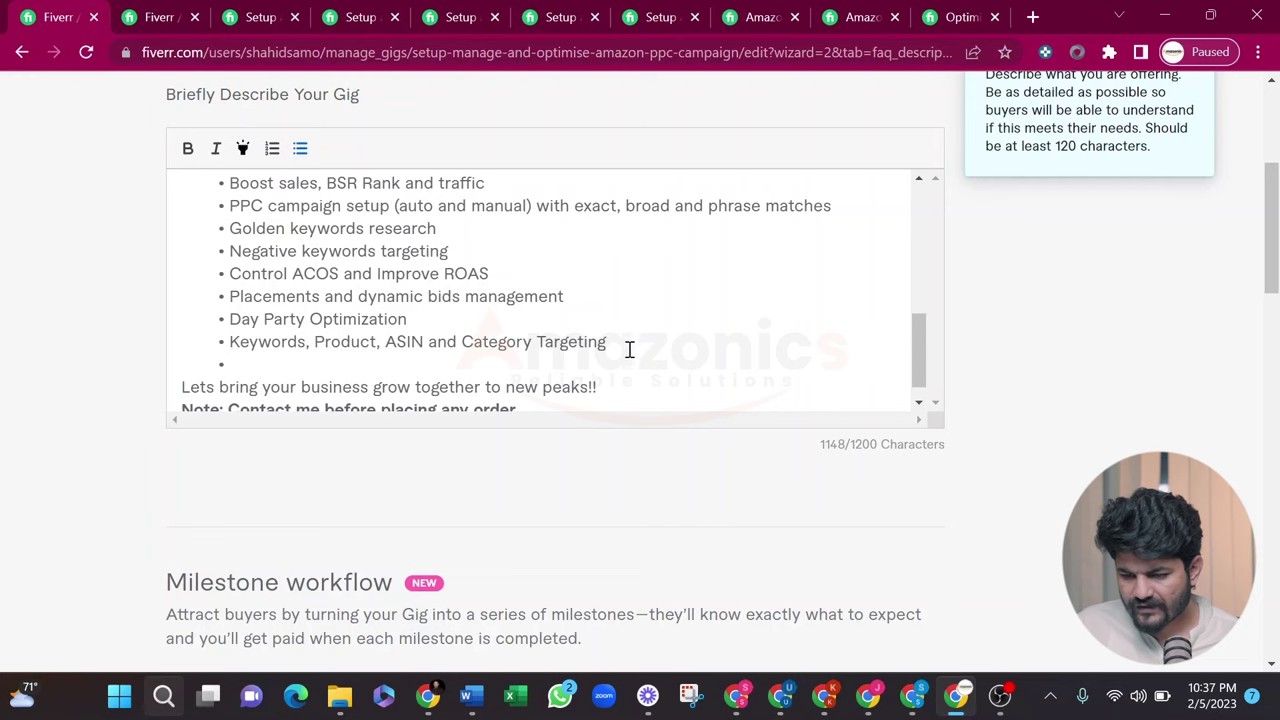
{"action": "key", "text": "BackSpace"}
{"action": "left_click", "coordinate": [612, 379]}
{"action": "key", "text": "Return"}
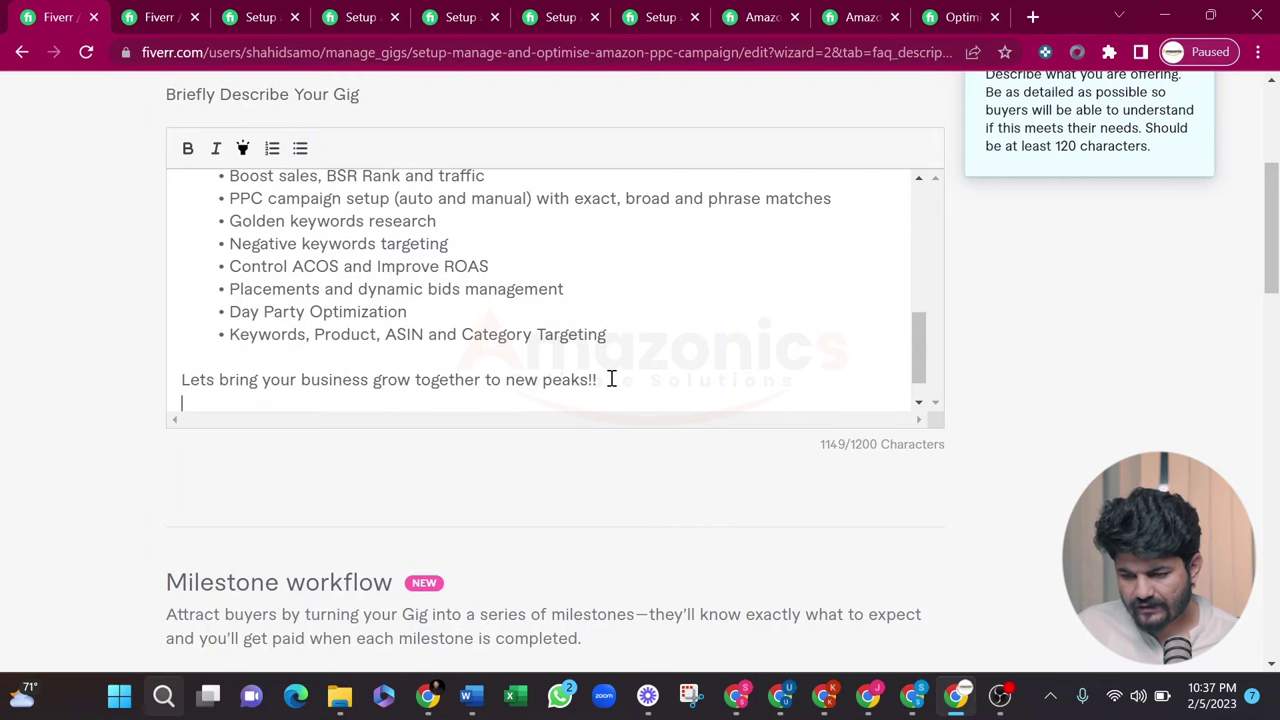
{"action": "scroll", "coordinate": [612, 379], "scroll_direction": "down", "scroll_amount": 1}
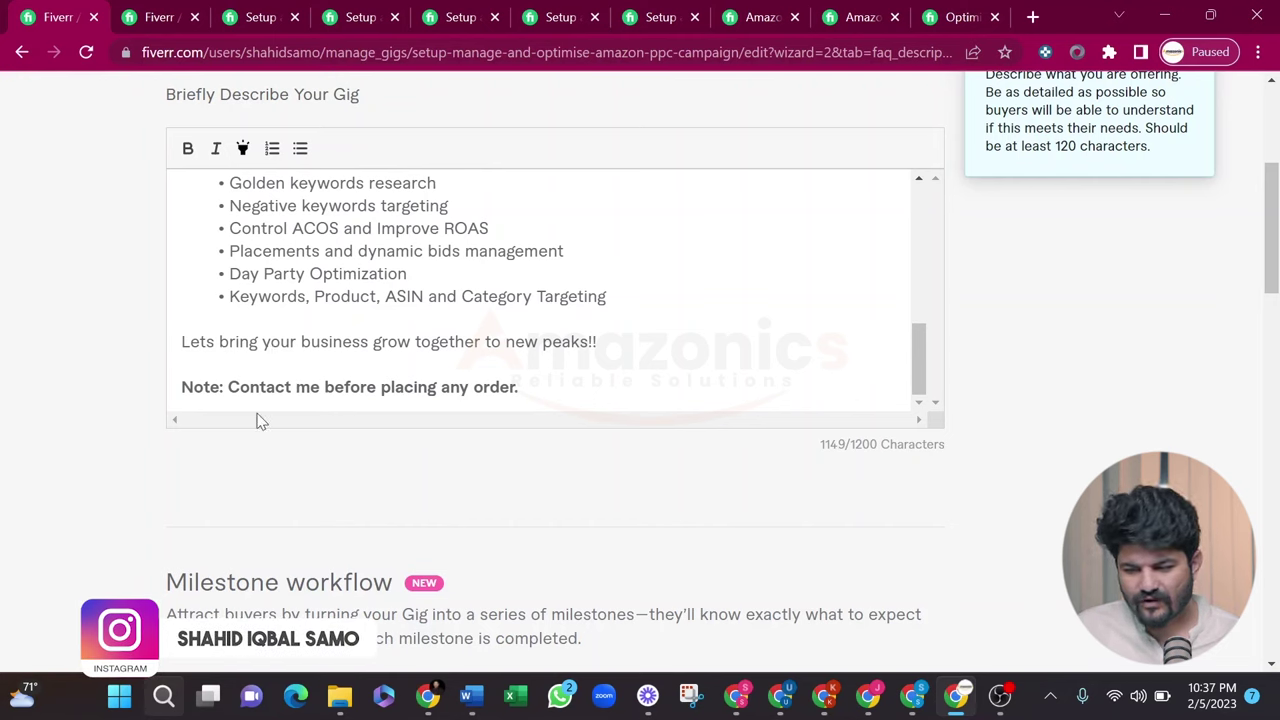
{"action": "left_click", "coordinate": [539, 397]}
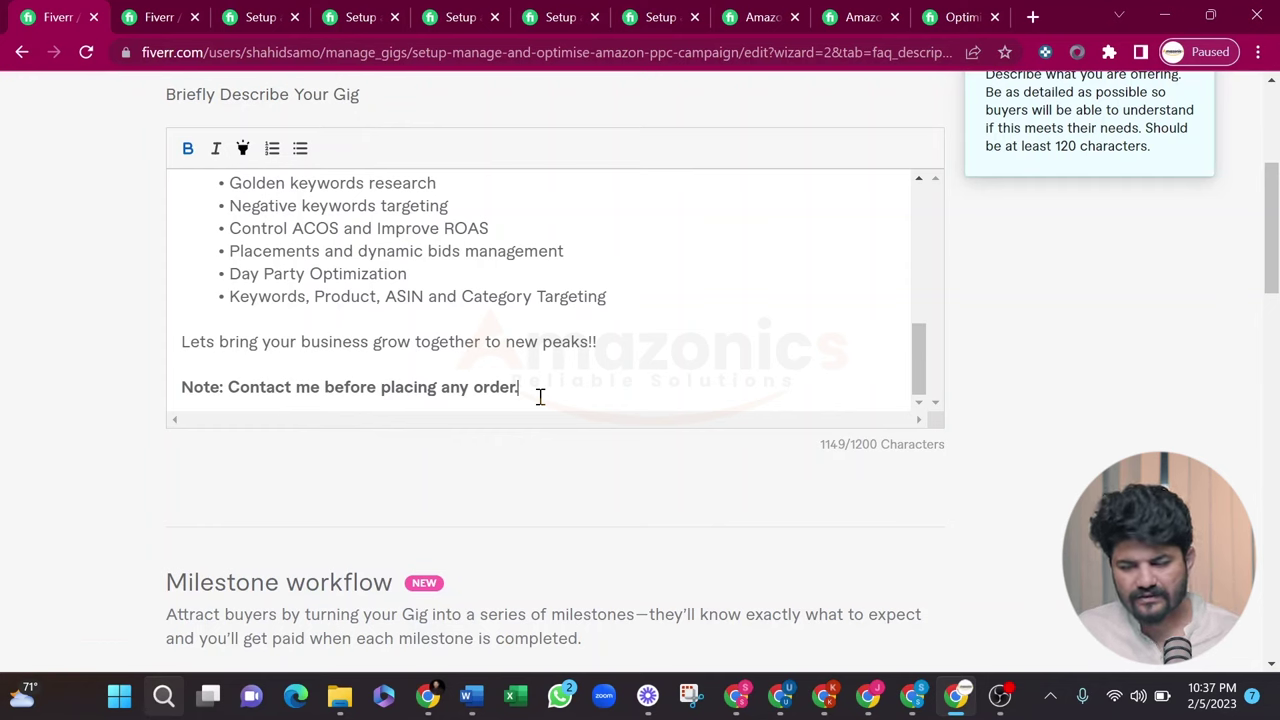
{"action": "scroll", "coordinate": [539, 397], "scroll_direction": "up", "scroll_amount": 8}
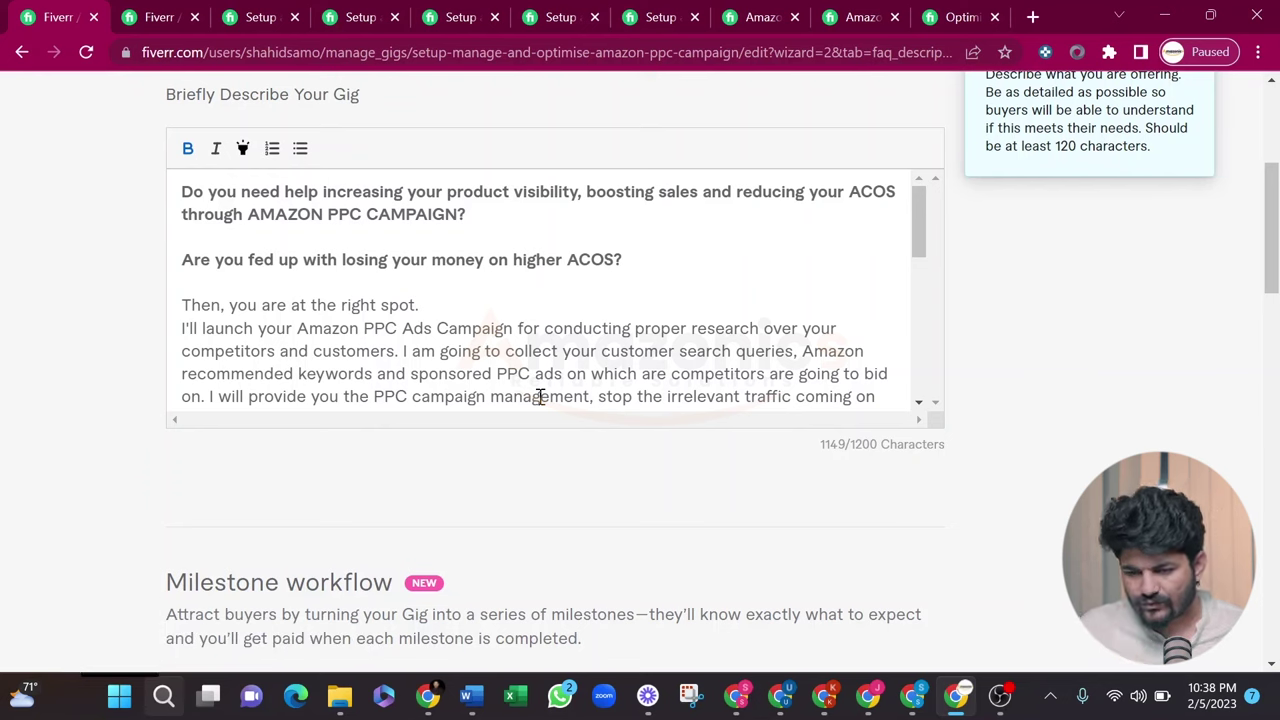
- Go to the new gig's Frequently Asked Questions section, and look through the $140 and $110 Premium competitor gigs for FAQs
{"action": "scroll", "coordinate": [540, 400], "scroll_direction": "down", "scroll_amount": 10}
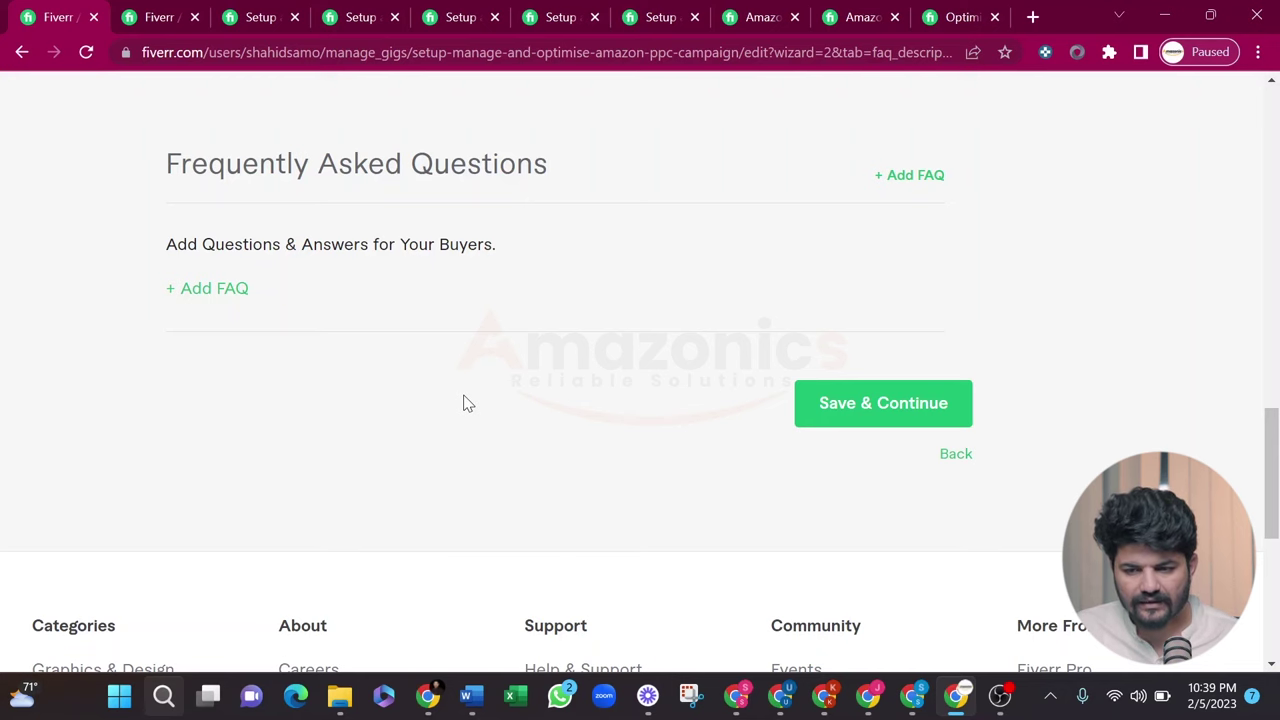
{"action": "left_click", "coordinate": [248, 10]}
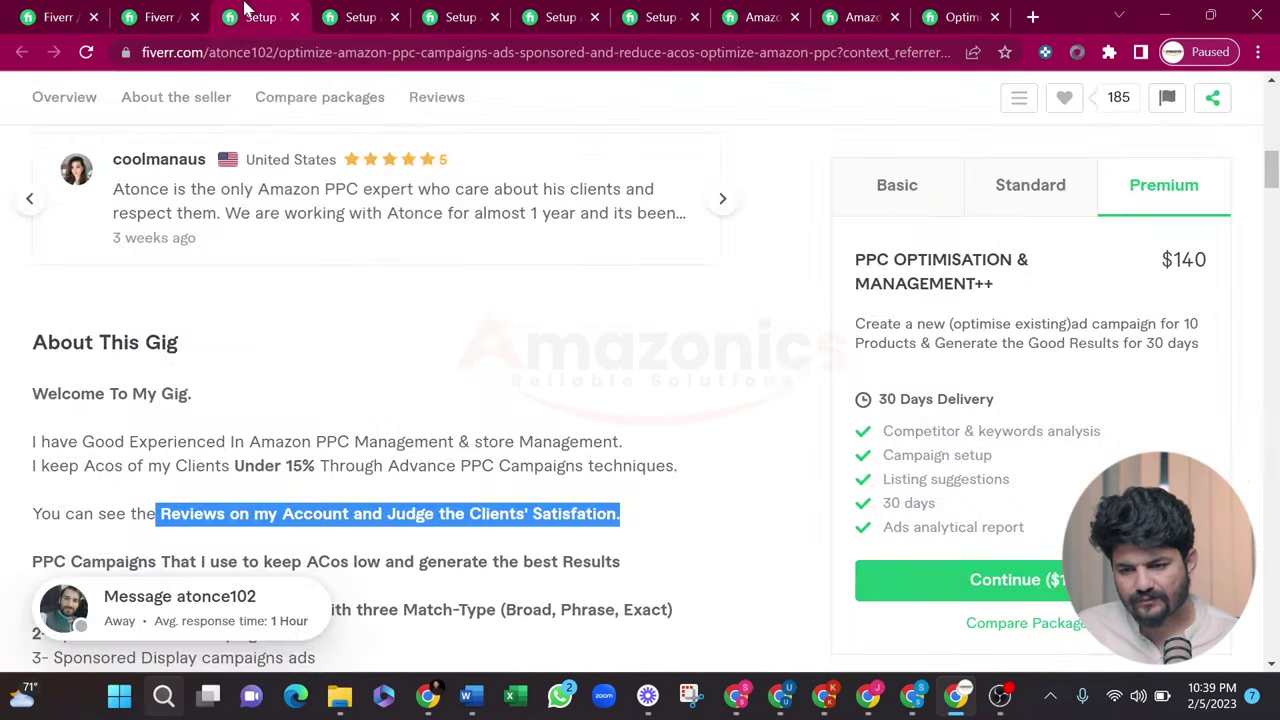
{"action": "scroll", "coordinate": [351, 380], "scroll_direction": "down", "scroll_amount": 15}
{"action": "scroll", "coordinate": [351, 380], "scroll_direction": "down", "scroll_amount": 15}
{"action": "scroll", "coordinate": [351, 380], "scroll_direction": "down", "scroll_amount": 10}
{"action": "scroll", "coordinate": [351, 380], "scroll_direction": "up", "scroll_amount": 5}
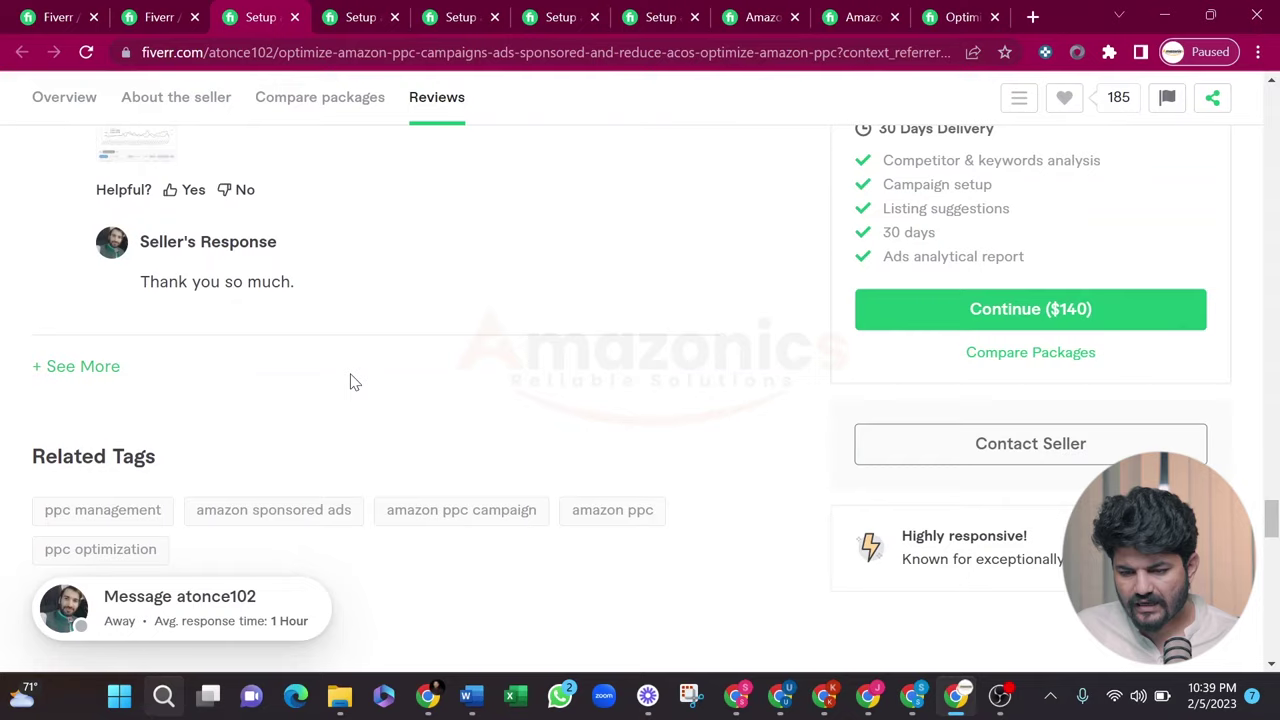
{"action": "left_click", "coordinate": [340, 12]}
{"action": "scroll", "coordinate": [408, 347], "scroll_direction": "down", "scroll_amount": 20}
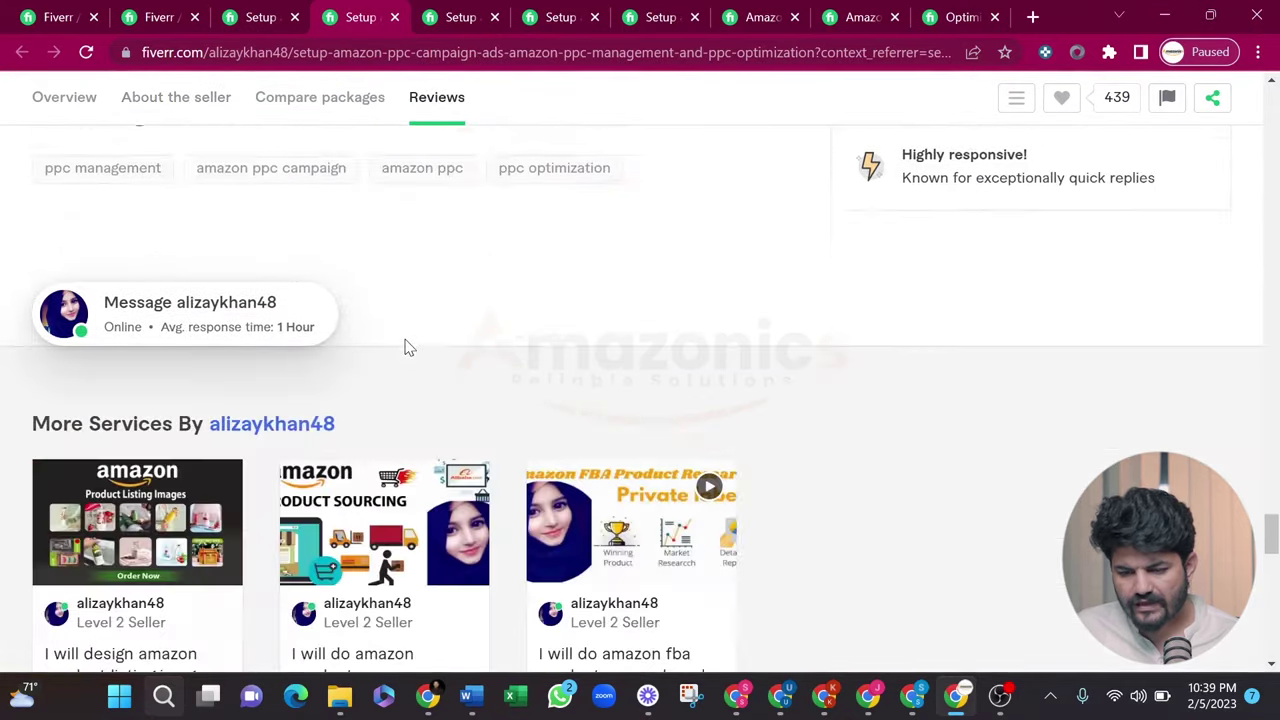
{"action": "scroll", "coordinate": [408, 347], "scroll_direction": "down", "scroll_amount": 5}
{"action": "scroll", "coordinate": [408, 347], "scroll_direction": "up", "scroll_amount": 10}
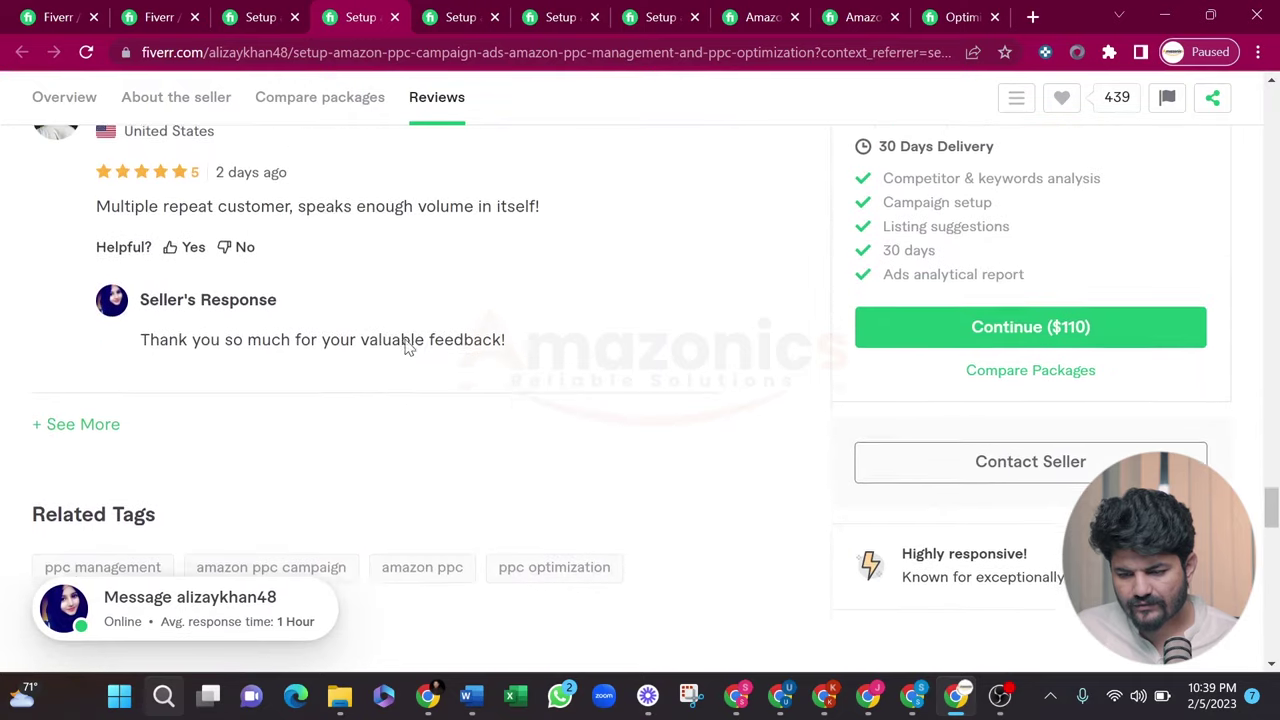
- Find the FAQ in the $40 campaign audit gig and read the answer to "How will you access my amazon seller central?"
{"action": "left_click", "coordinate": [457, 15]}
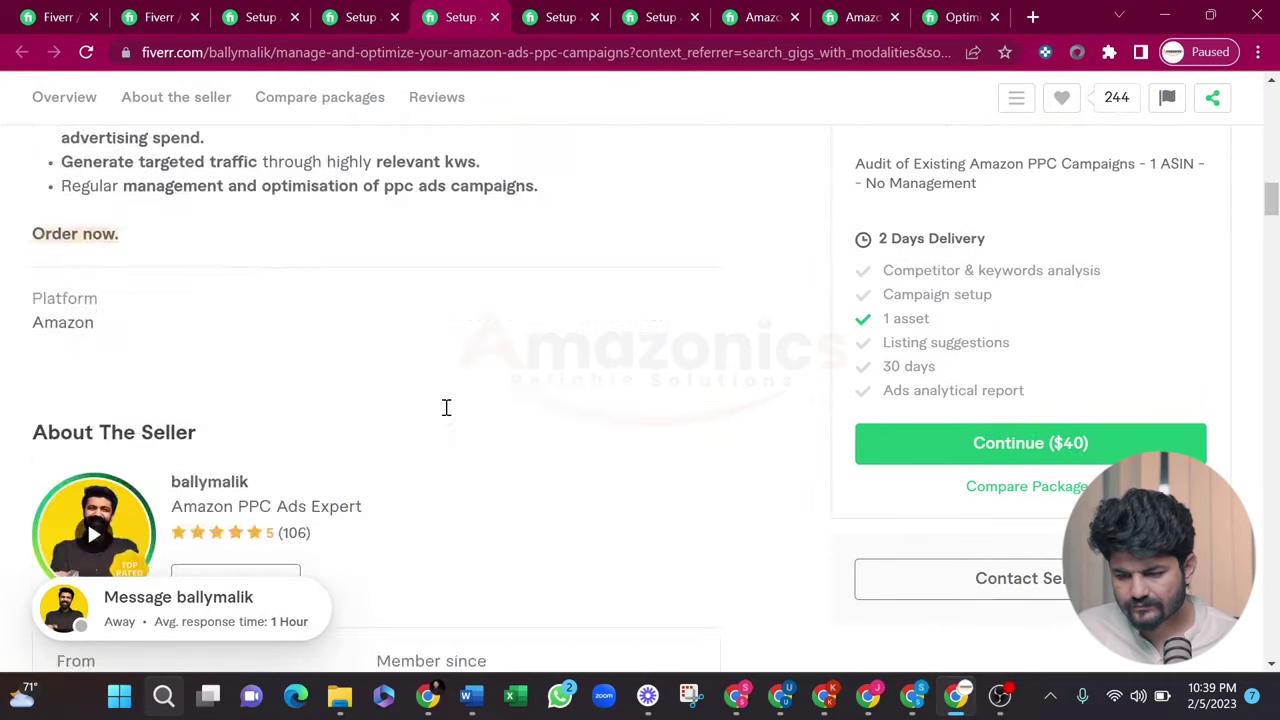
{"action": "scroll", "coordinate": [446, 407], "scroll_direction": "down", "scroll_amount": 20}
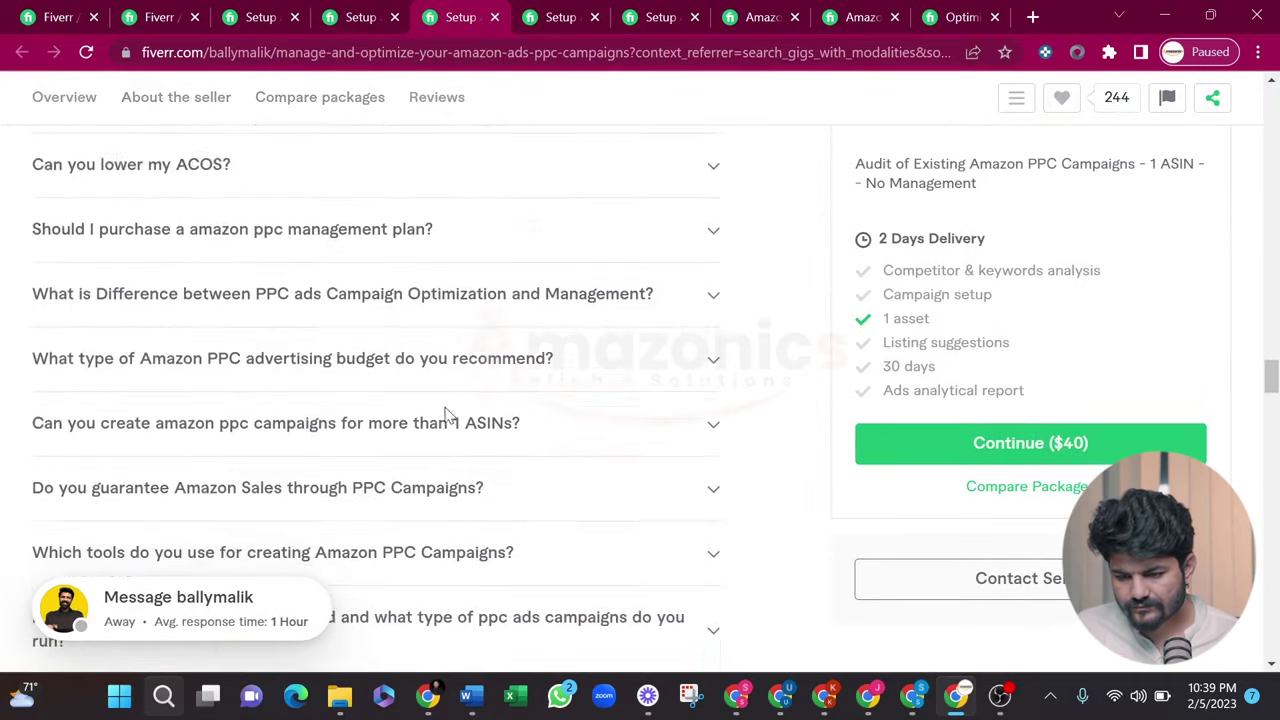
{"action": "scroll", "coordinate": [446, 415], "scroll_direction": "down", "scroll_amount": 2}
{"action": "scroll", "coordinate": [443, 414], "scroll_direction": "up", "scroll_amount": 4}
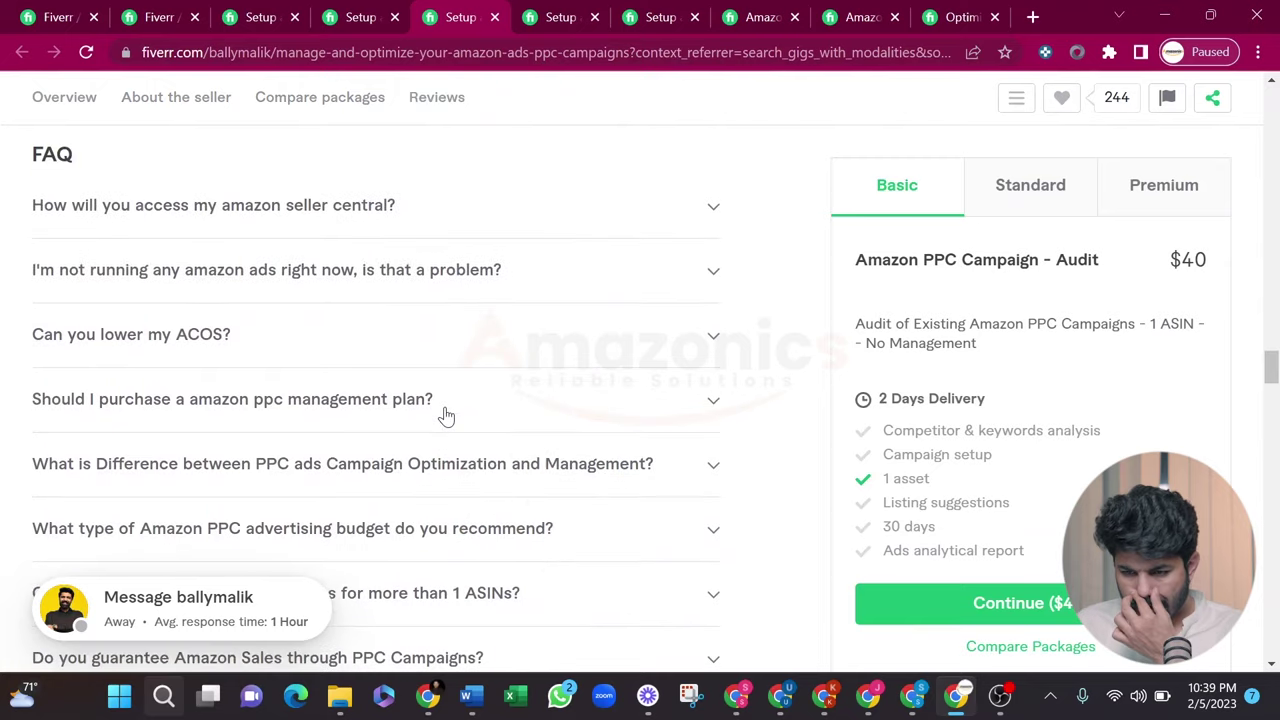
{"action": "scroll", "coordinate": [446, 416], "scroll_direction": "up", "scroll_amount": 1}
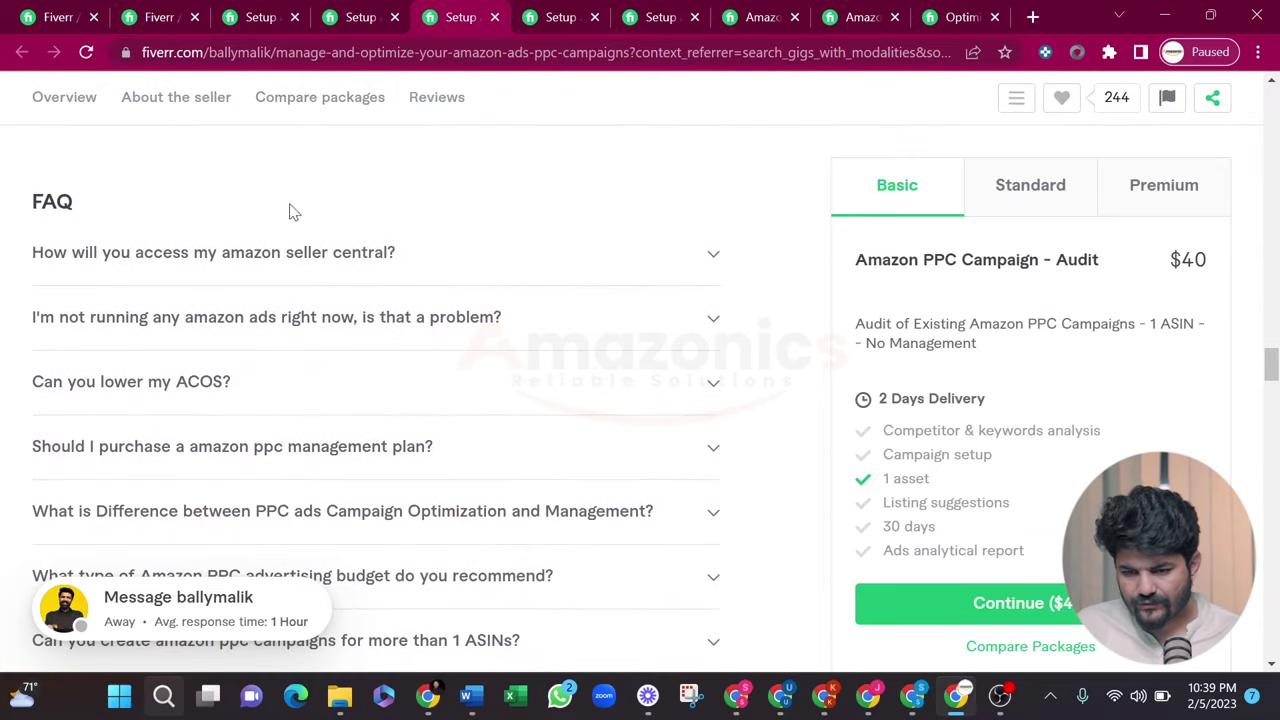
{"action": "left_click", "coordinate": [714, 258]}
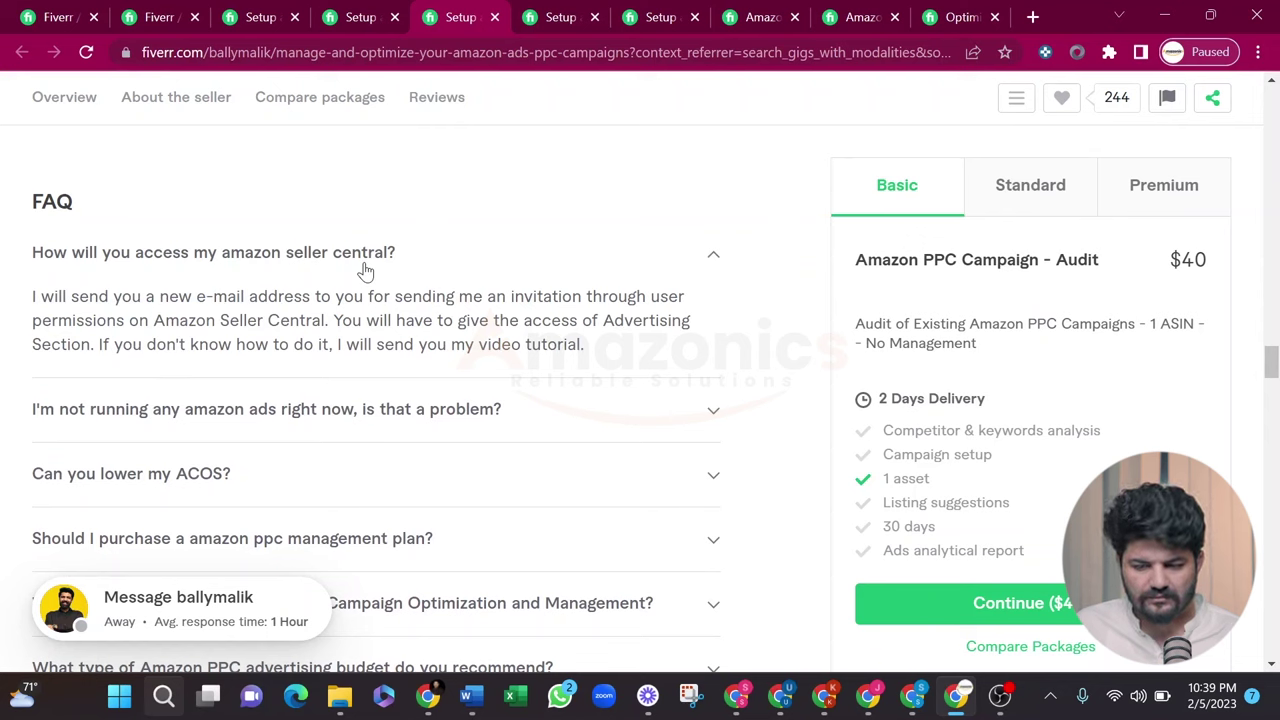
{"action": "left_click_drag", "start_coordinate": [400, 257], "coordinate": [30, 260]}
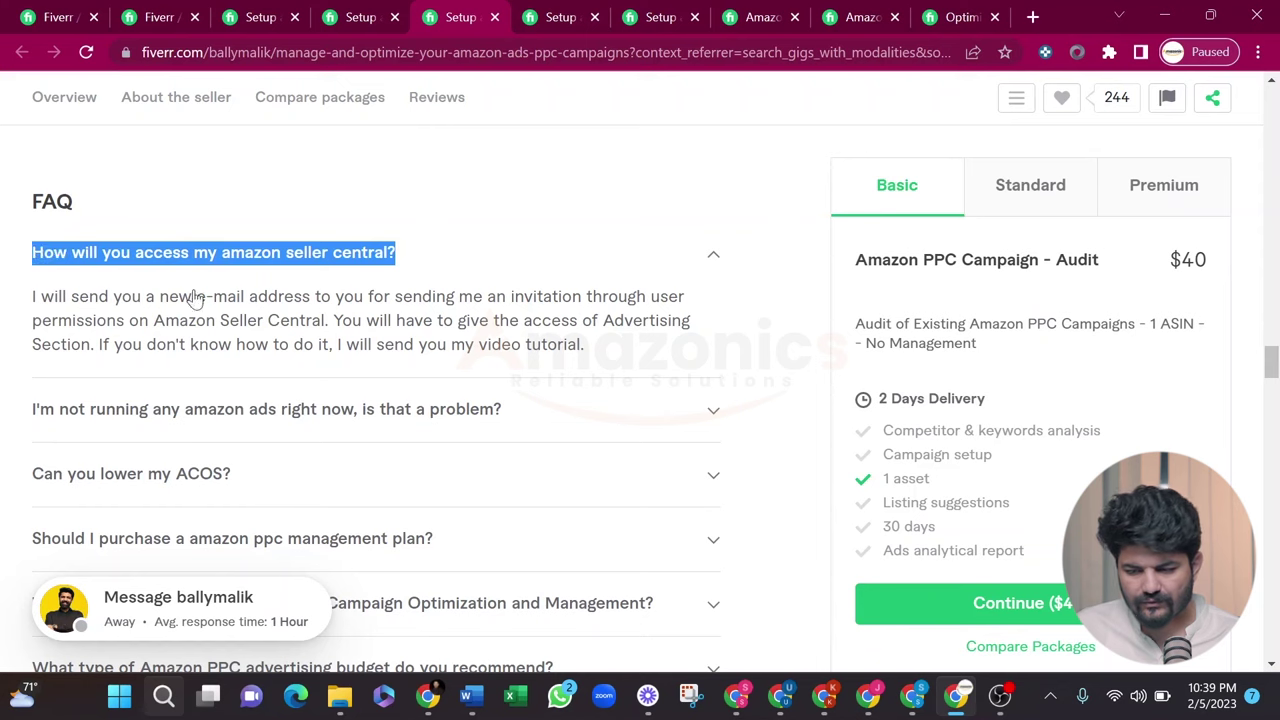
{"action": "left_click_drag", "start_coordinate": [627, 360], "coordinate": [17, 315]}
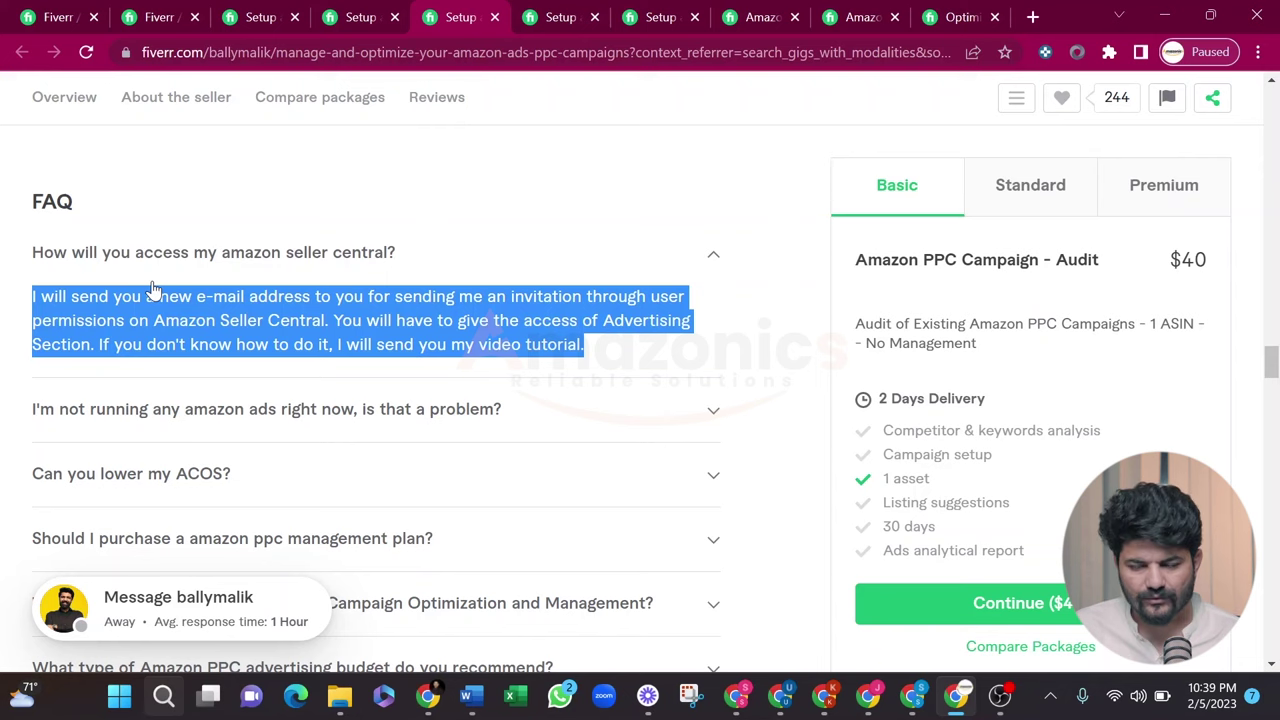
{"action": "left_click", "coordinate": [440, 277]}
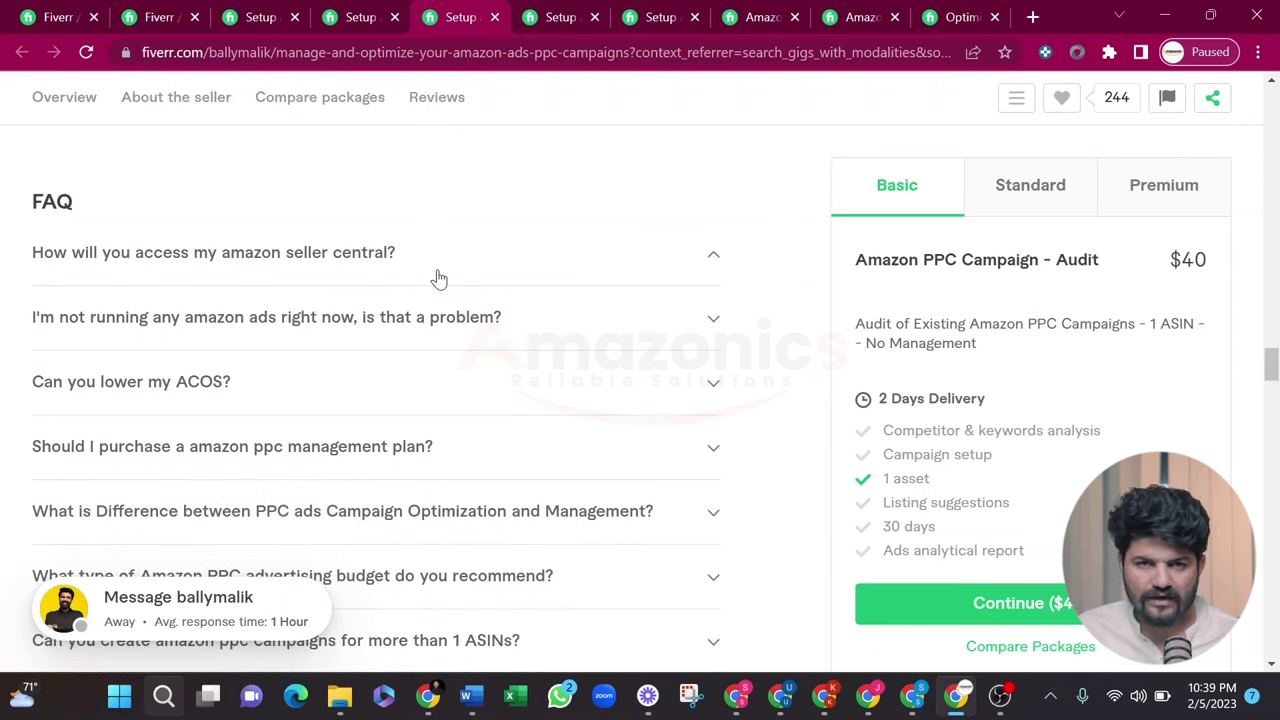
- Start a new FAQ for the gig with the question "How will you access my amazon seller central?" copied from the $40 competitor gig
{"action": "left_click", "coordinate": [440, 277]}
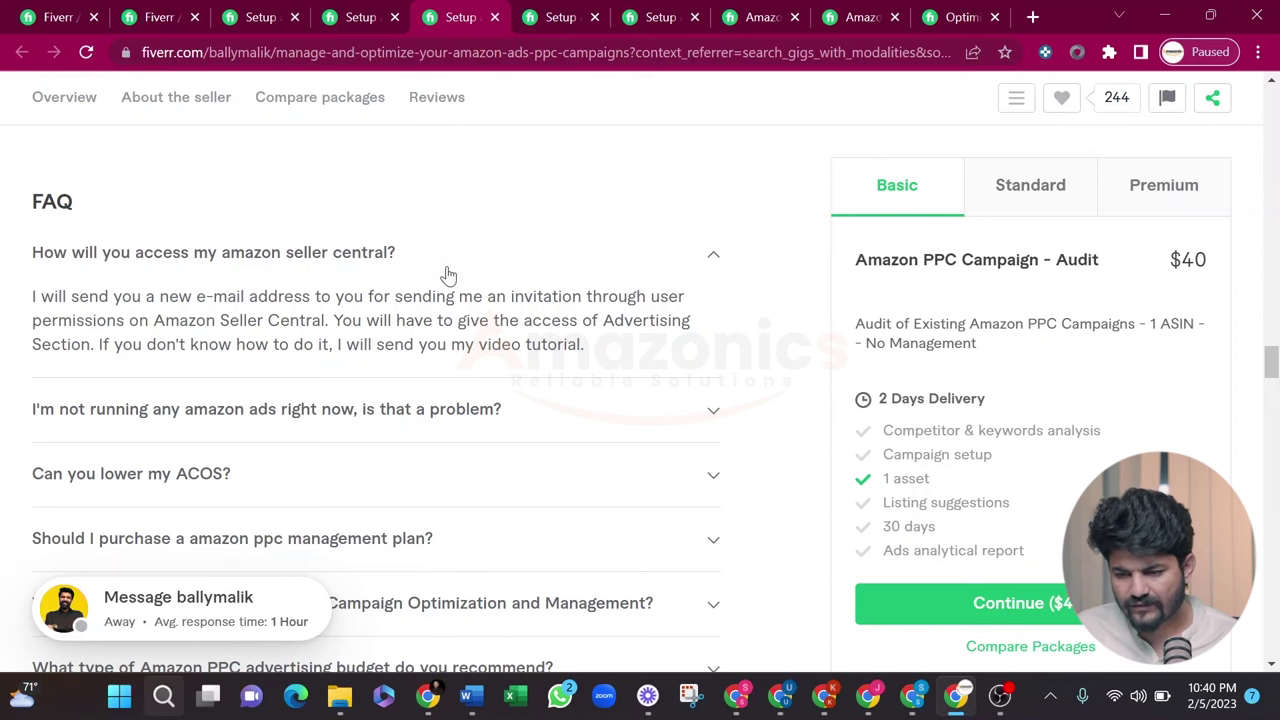
{"action": "left_click_drag", "start_coordinate": [410, 256], "coordinate": [14, 252]}
{"action": "key", "text": "ctrl+c"}
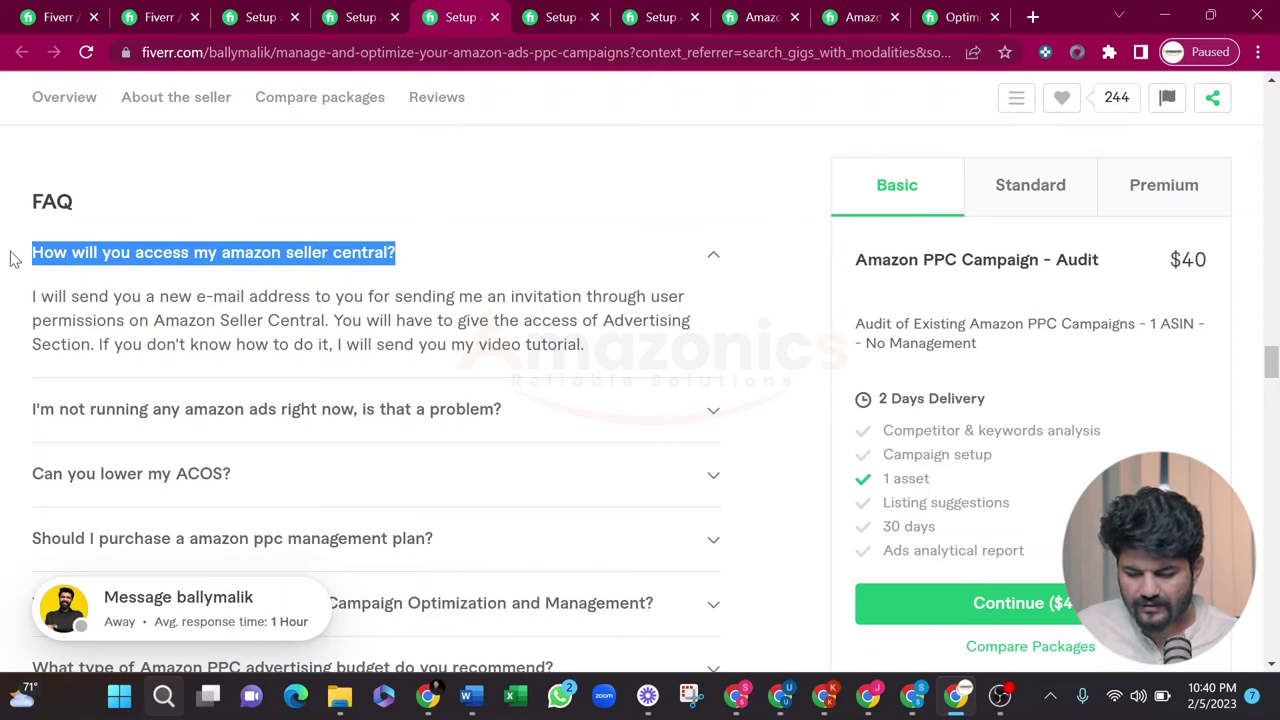
{"action": "left_click", "coordinate": [57, 17]}
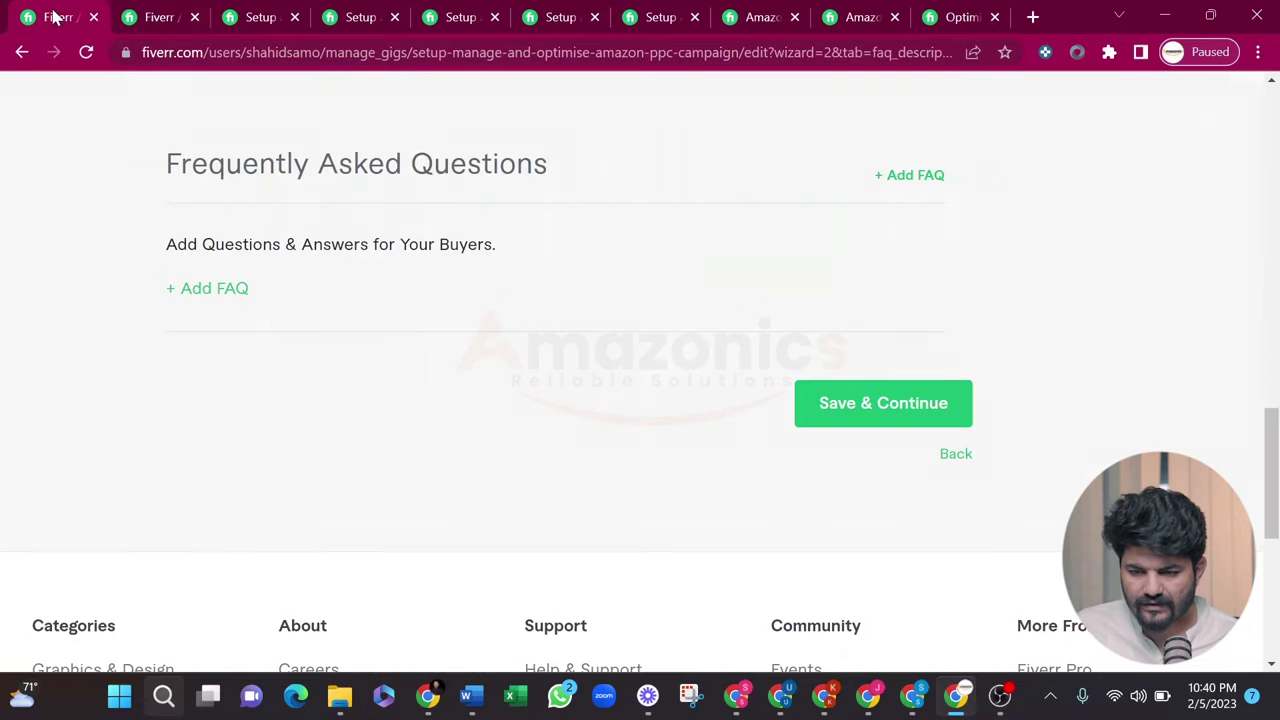
{"action": "left_click", "coordinate": [240, 288]}
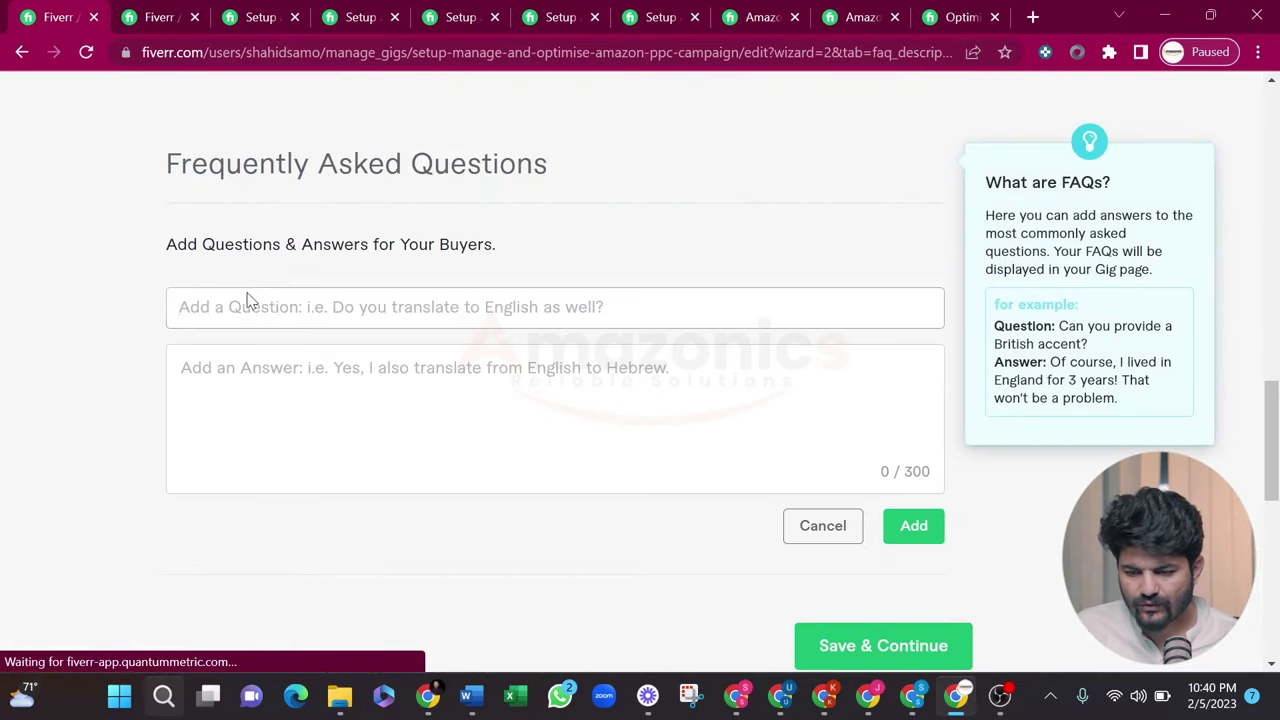
{"action": "key", "text": "ctrl+v"}
- Copy the $40 gig's seller central access answer into the new FAQ's answer and add the FAQ
{"action": "left_click", "coordinate": [163, 12]}
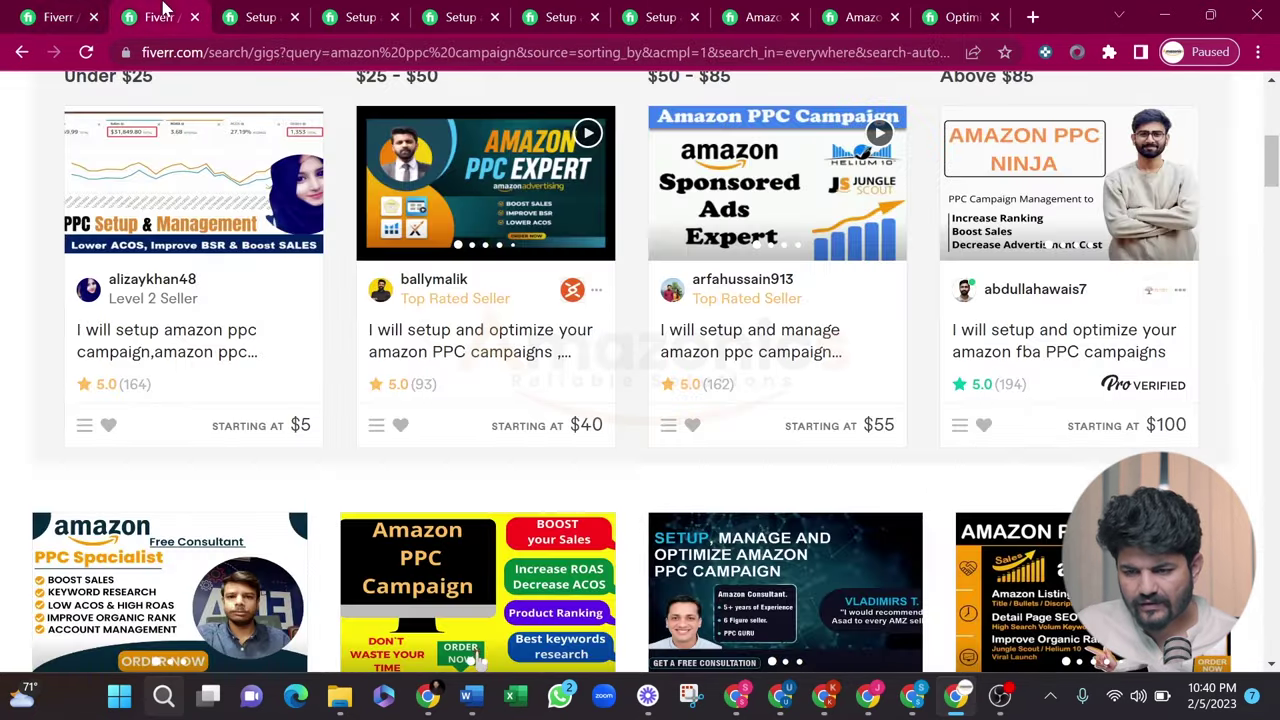
{"action": "left_click", "coordinate": [358, 14]}
{"action": "left_click", "coordinate": [438, 12]}
{"action": "left_click_drag", "start_coordinate": [598, 360], "coordinate": [34, 298]}
{"action": "key", "text": "ctrl+c"}
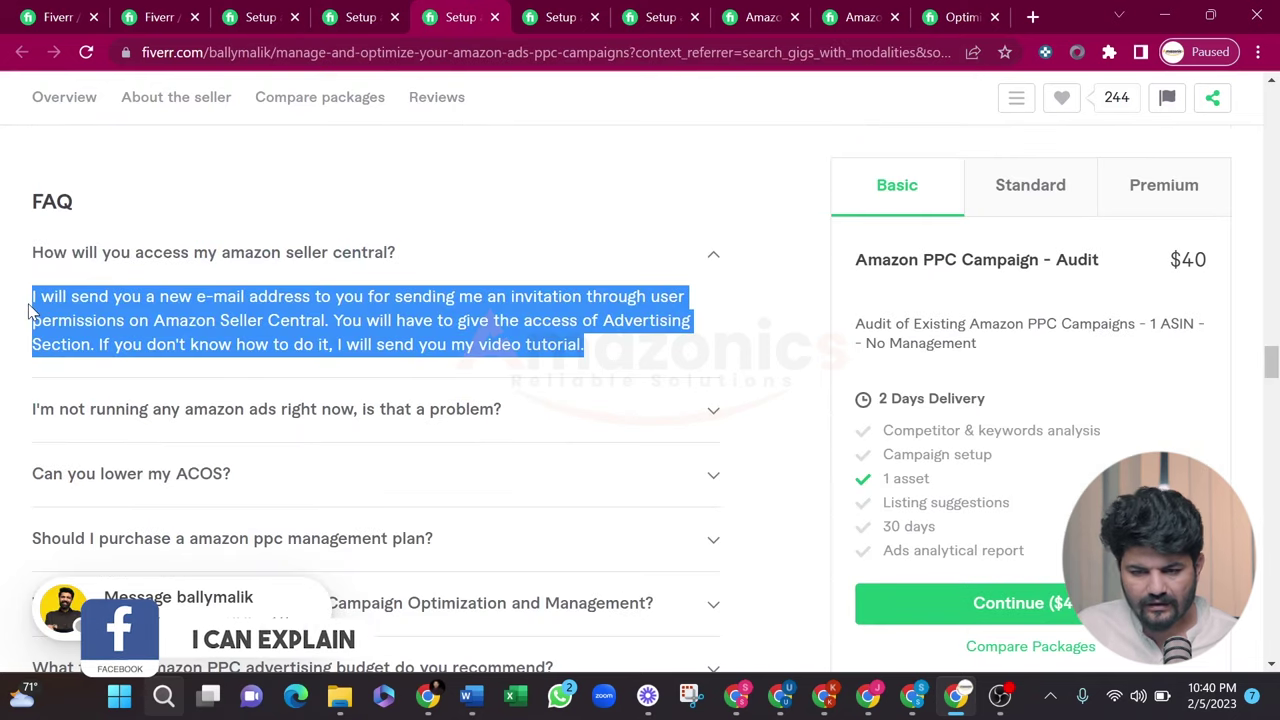
{"action": "left_click", "coordinate": [58, 17]}
{"action": "left_click", "coordinate": [249, 391]}
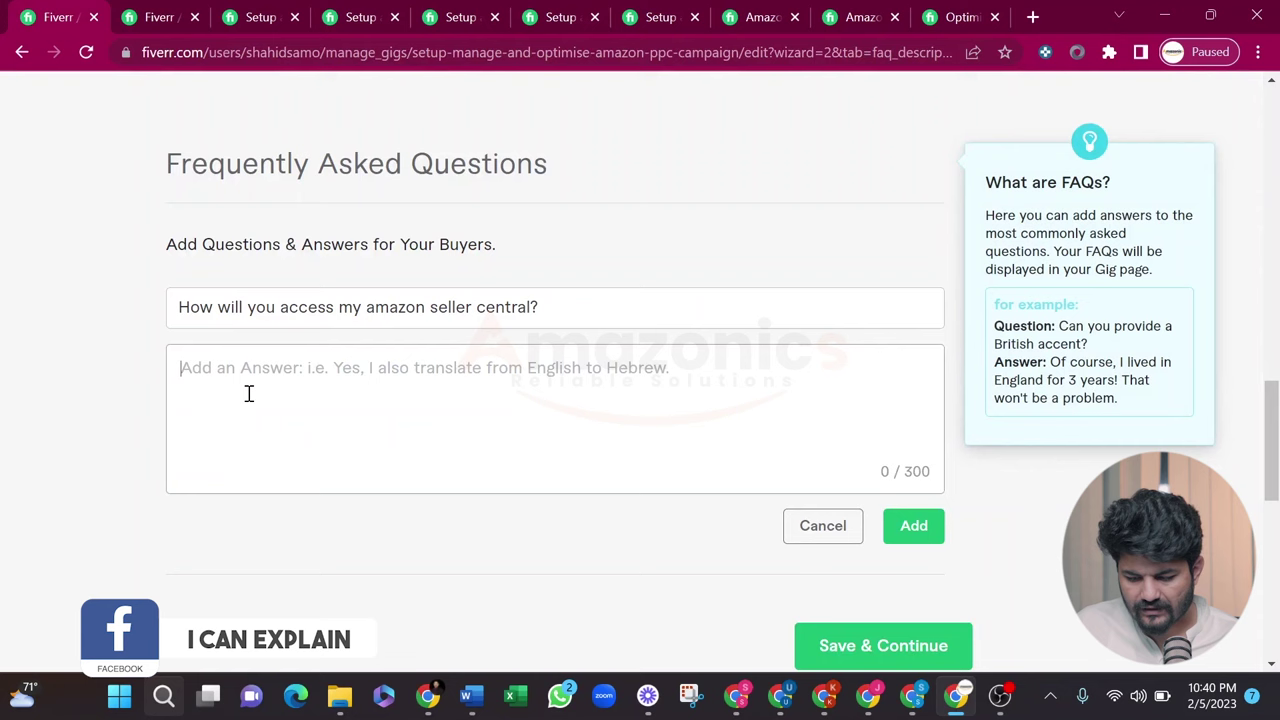
{"action": "key", "text": "ctrl+v"}
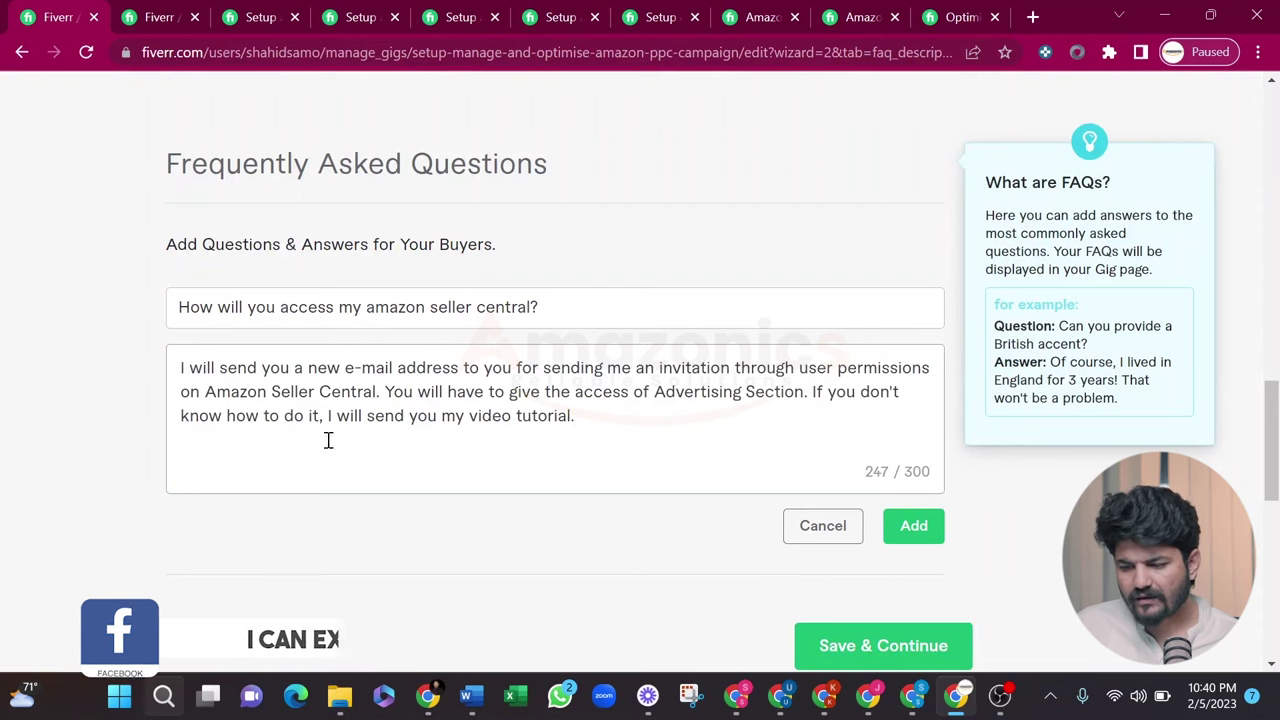
{"action": "left_click", "coordinate": [927, 526]}
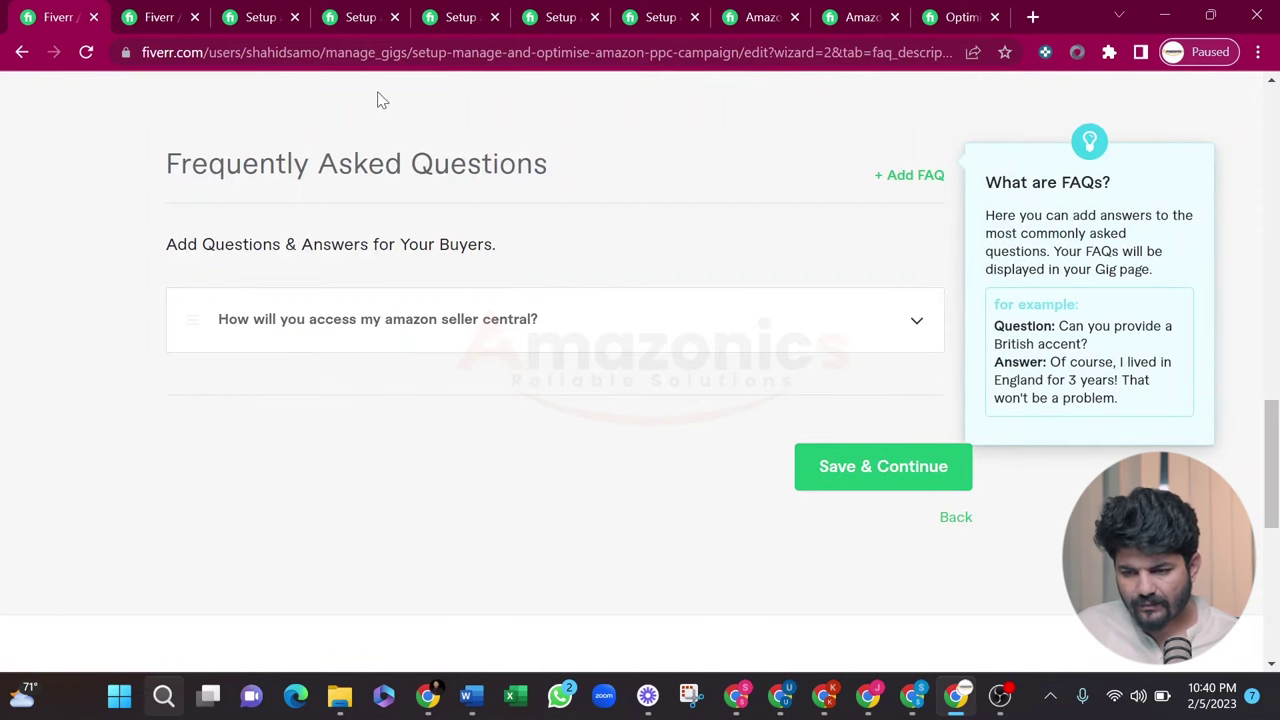
- Go back to the $40 campaign audit gig and look over the other questions in its FAQ
{"action": "left_click", "coordinate": [376, 14]}
{"action": "scroll", "coordinate": [296, 430], "scroll_direction": "down", "scroll_amount": 2}
{"action": "left_click", "coordinate": [465, 14]}
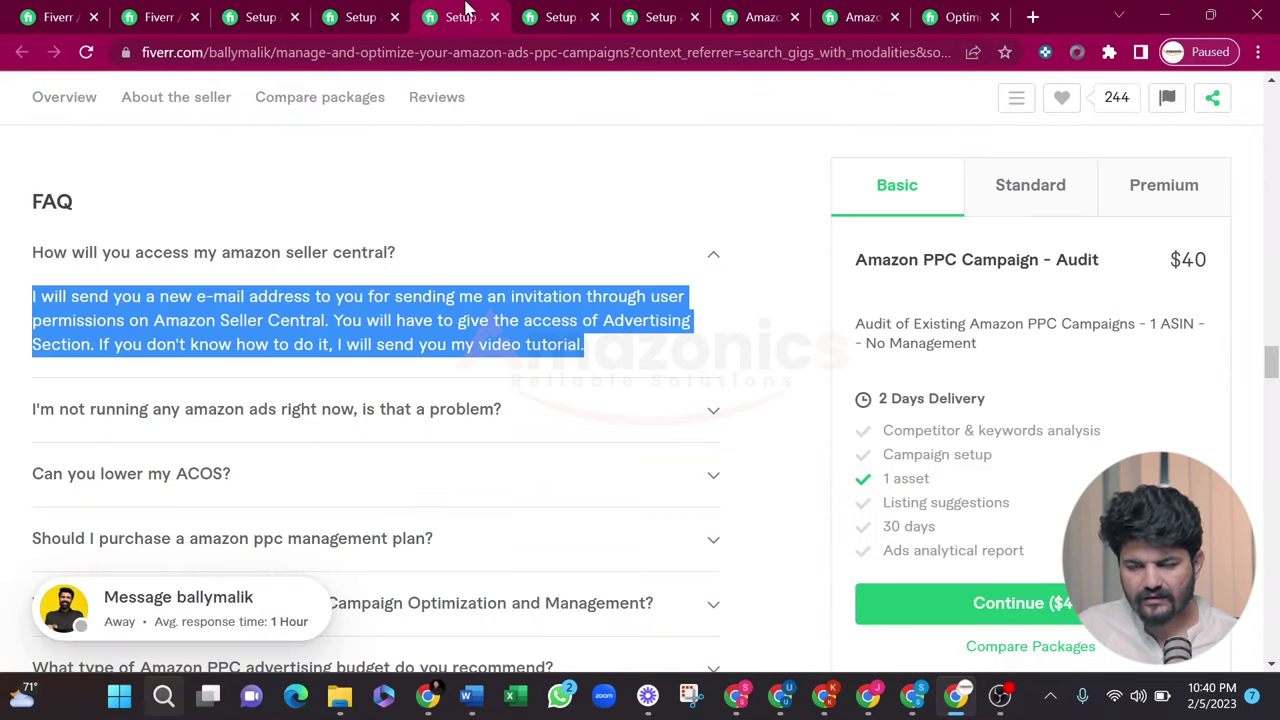
{"action": "left_click", "coordinate": [624, 266]}
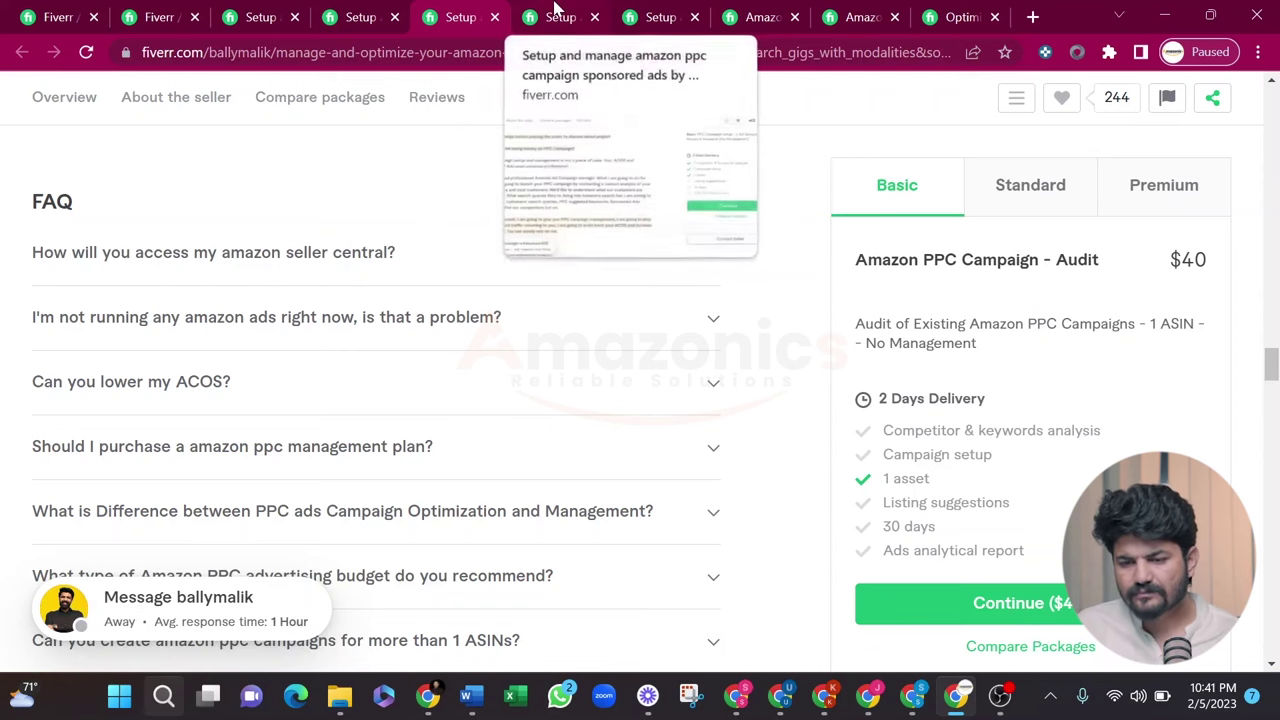
- Return to the new gig, save its Description & FAQ section and continue to Requirements
{"action": "left_click", "coordinate": [58, 17]}
{"action": "scroll", "coordinate": [291, 354], "scroll_direction": "down", "scroll_amount": 1}
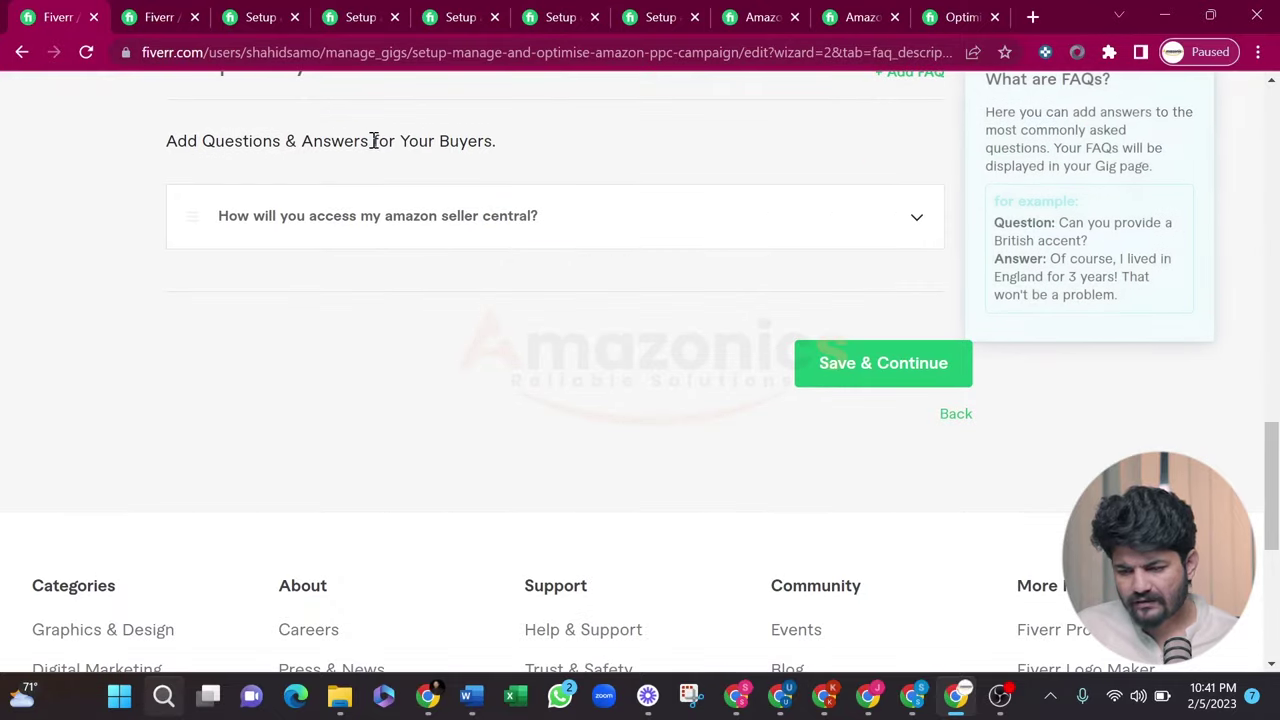
{"action": "scroll", "coordinate": [394, 294], "scroll_direction": "up", "scroll_amount": 2}
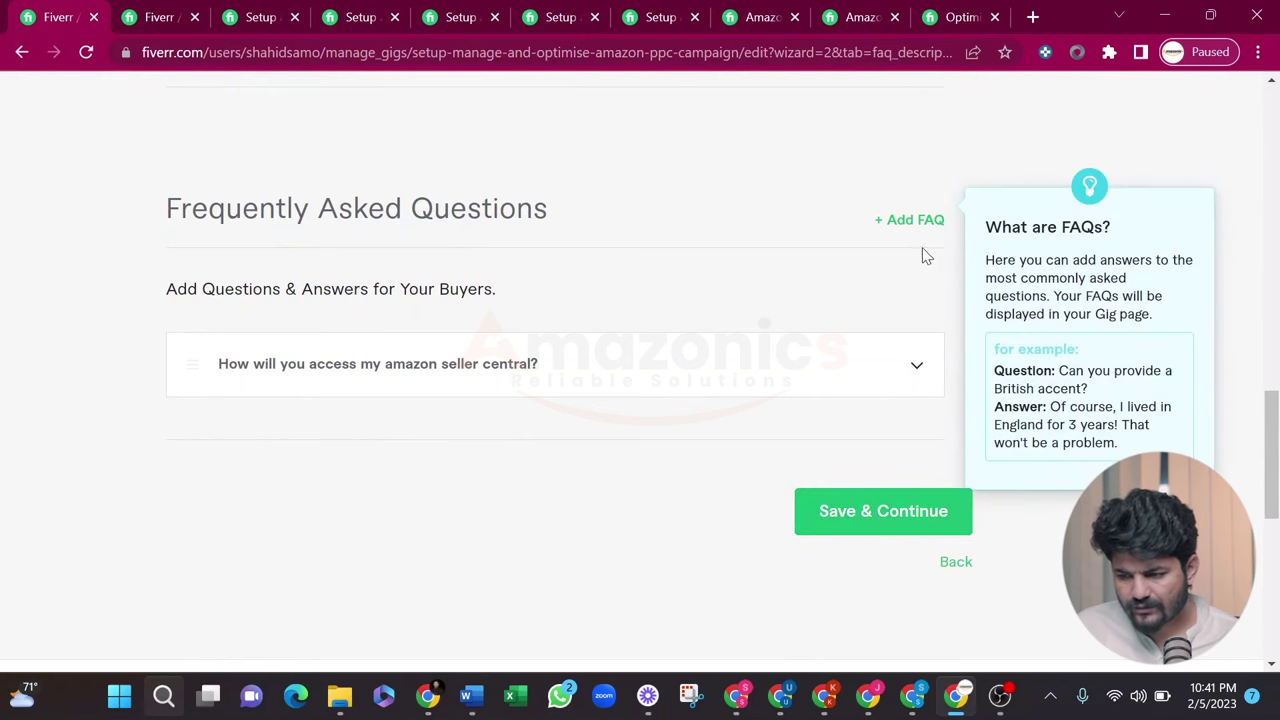
{"action": "left_click", "coordinate": [905, 220]}
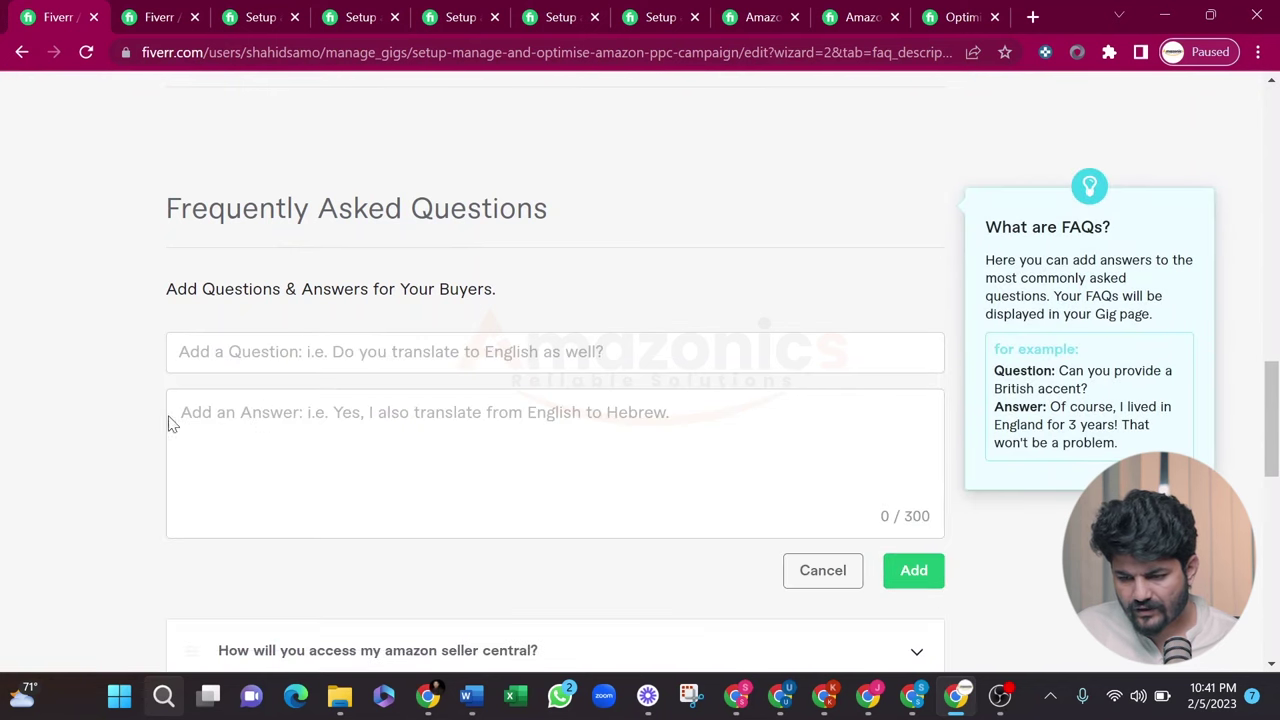
{"action": "left_click", "coordinate": [834, 580]}
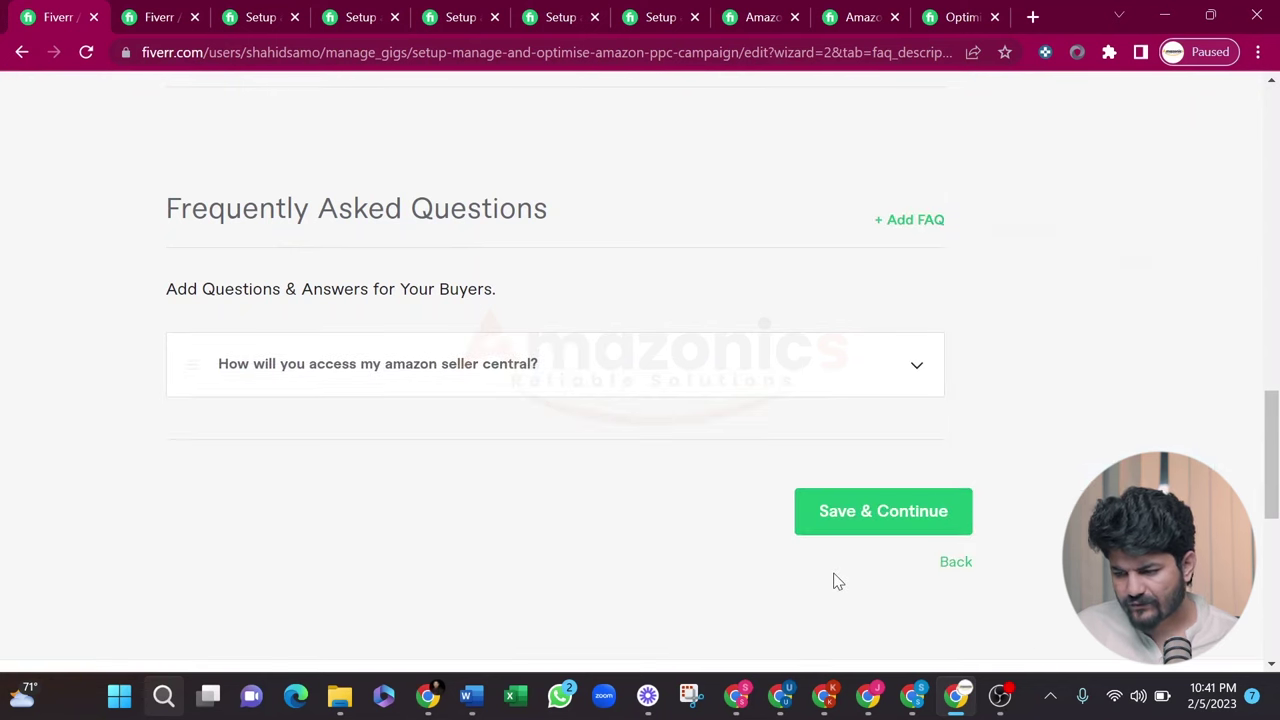
{"action": "left_click", "coordinate": [838, 512]}
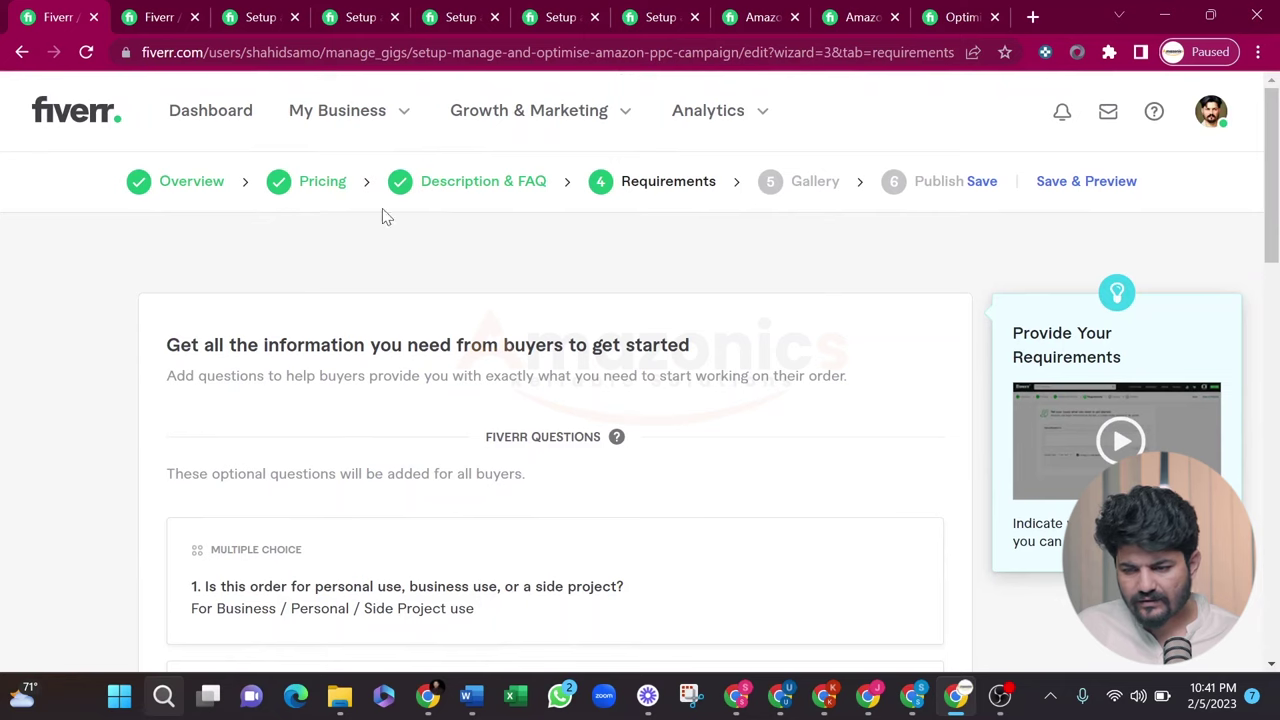
- Review the Requirements page's Fiverr questions on order use, industry and order goal, down to the custom questions section
{"action": "scroll", "coordinate": [606, 229], "scroll_direction": "down", "scroll_amount": 1}
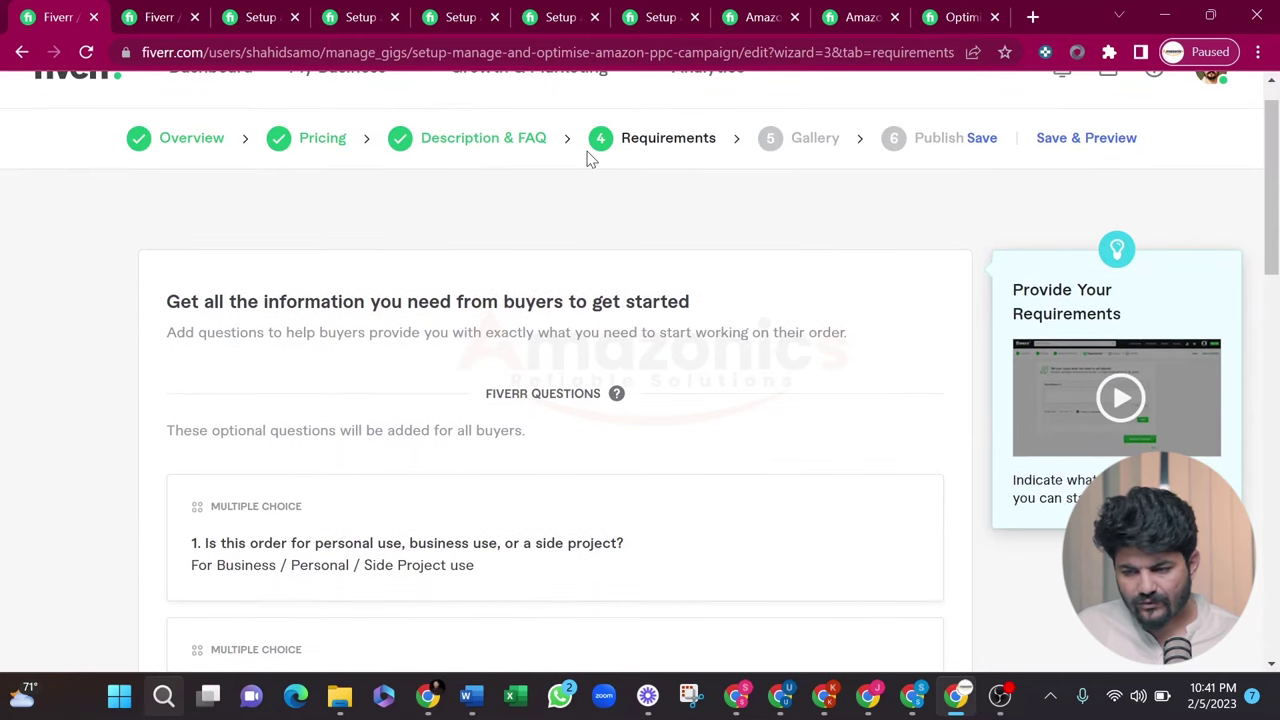
{"action": "scroll", "coordinate": [588, 158], "scroll_direction": "down", "scroll_amount": 1}
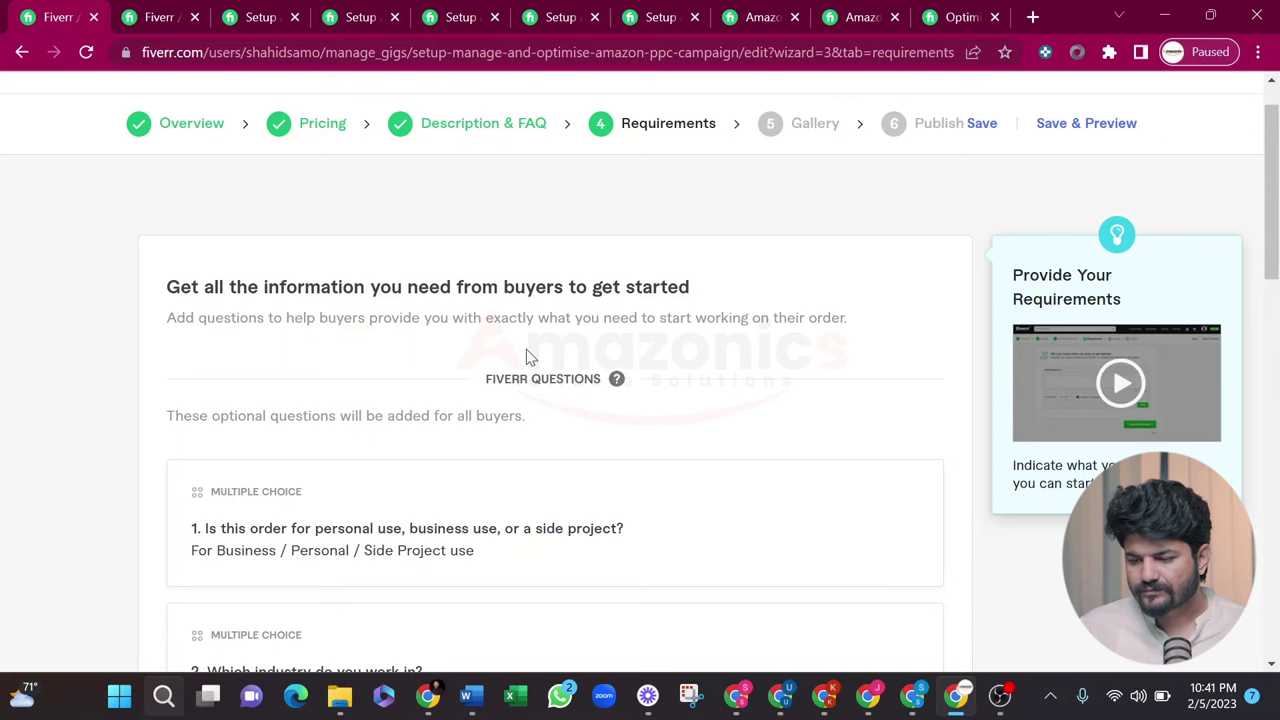
{"action": "scroll", "coordinate": [528, 357], "scroll_direction": "down", "scroll_amount": 1}
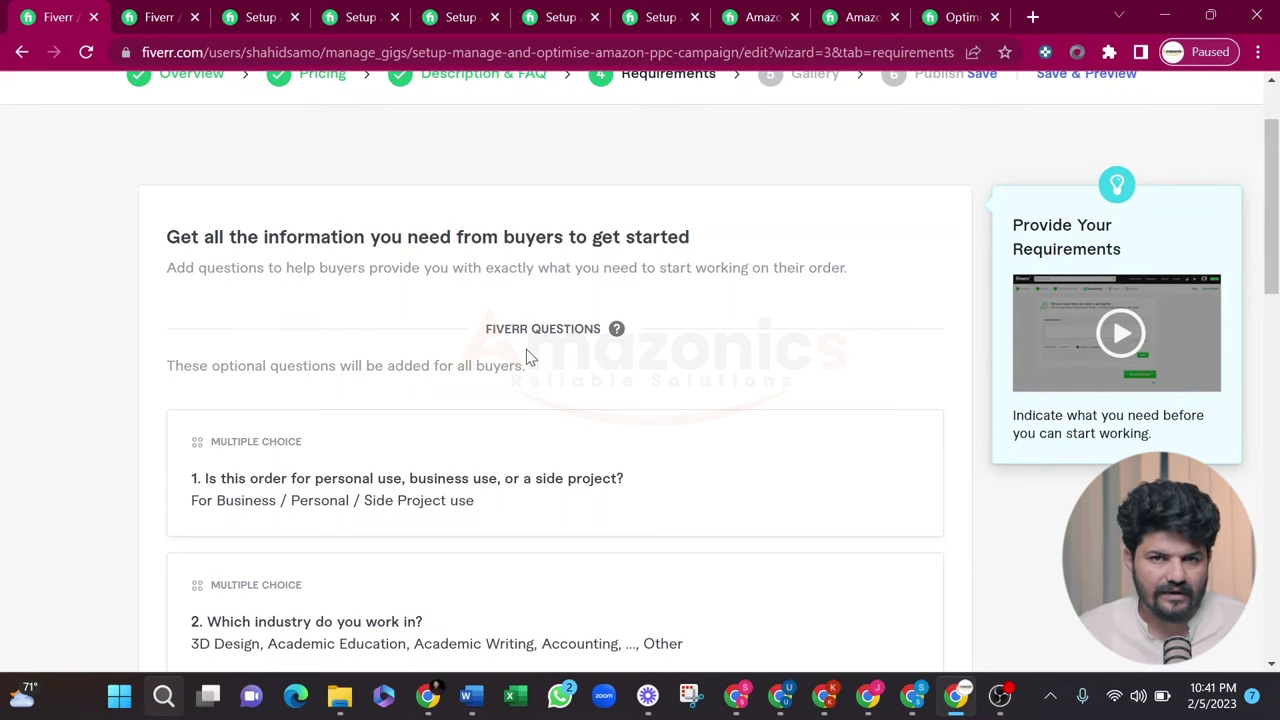
{"action": "scroll", "coordinate": [526, 349], "scroll_direction": "down", "scroll_amount": 1}
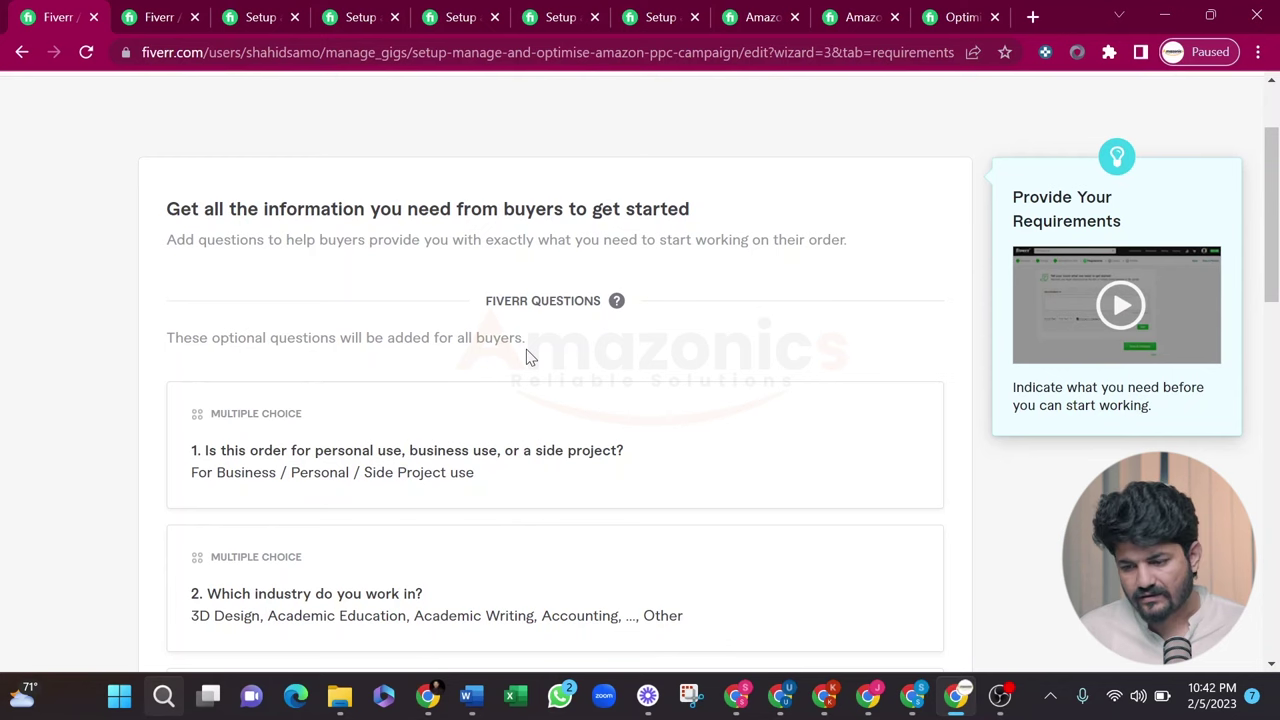
{"action": "scroll", "coordinate": [530, 357], "scroll_direction": "down", "scroll_amount": 1}
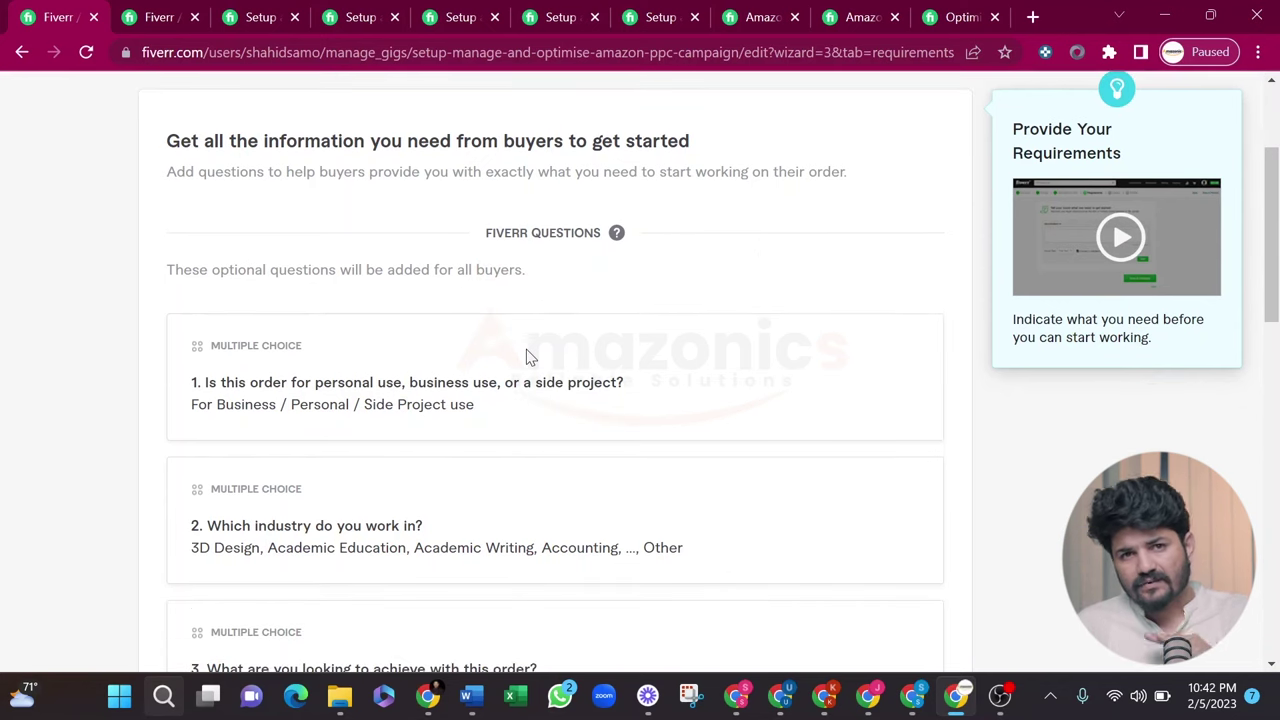
{"action": "scroll", "coordinate": [529, 356], "scroll_direction": "down", "scroll_amount": 1}
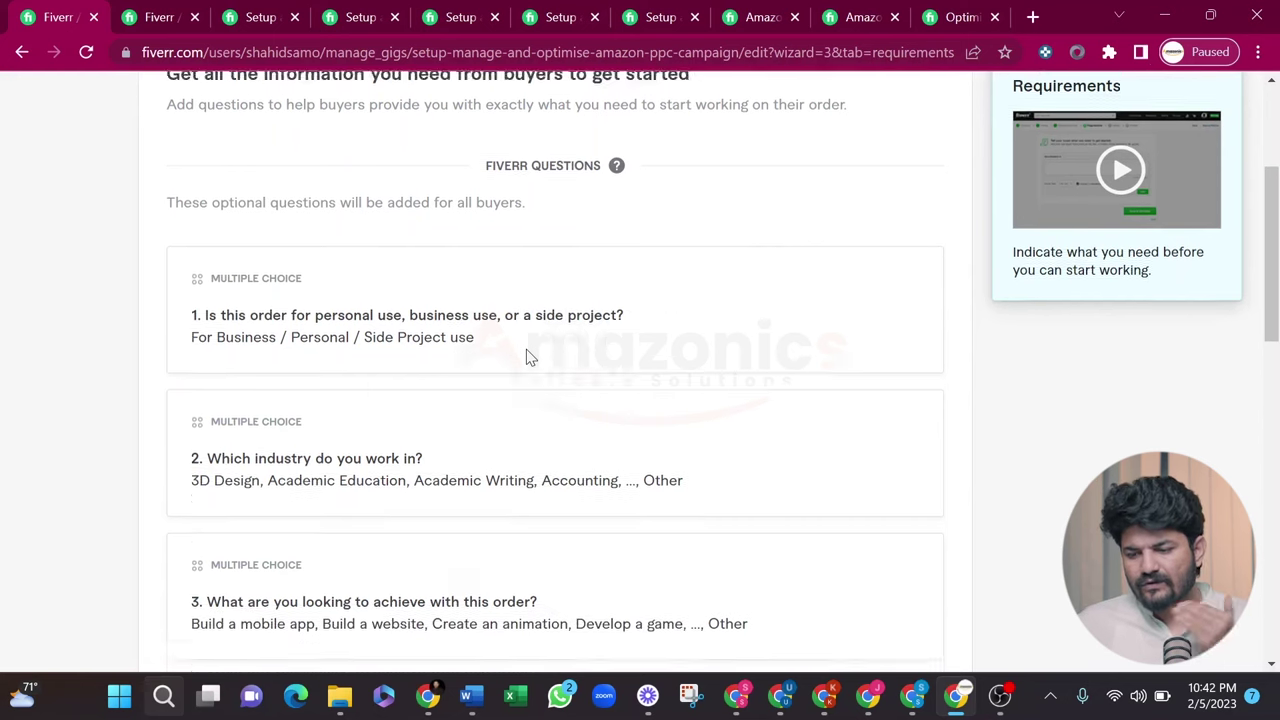
{"action": "scroll", "coordinate": [526, 349], "scroll_direction": "down", "scroll_amount": 5}
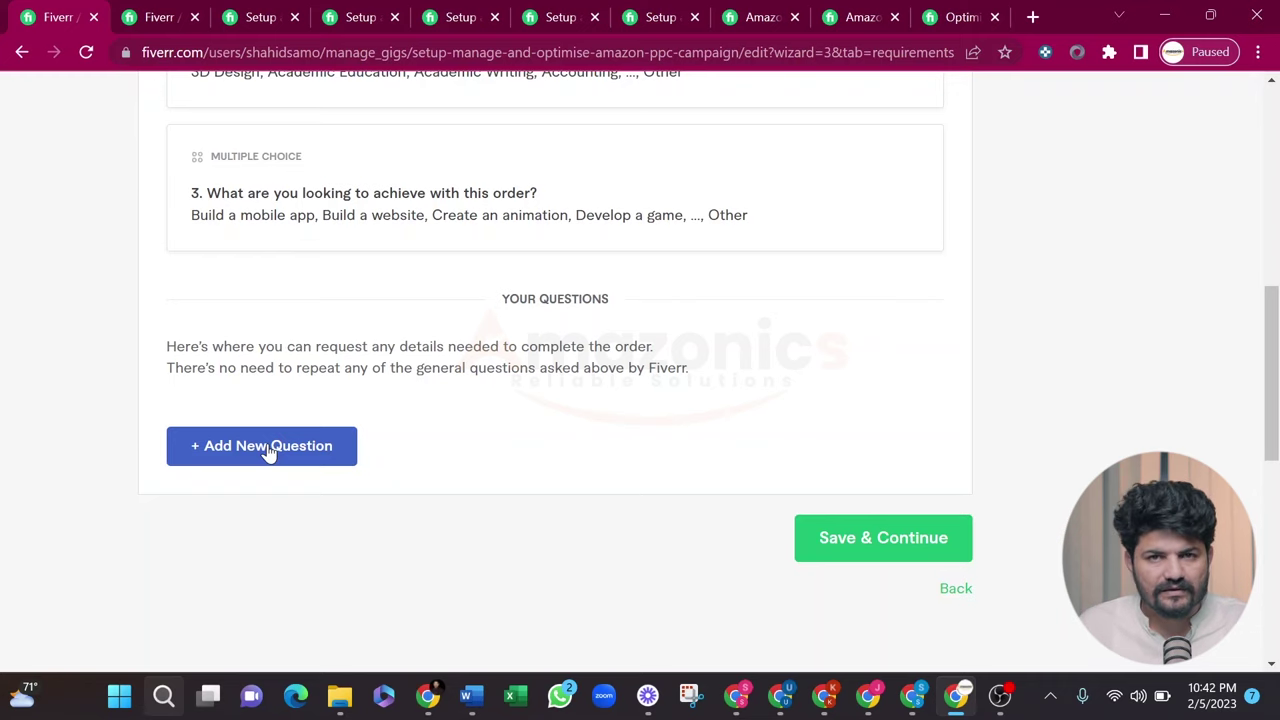
- Add a required free-text question for buyers reading "I will need your Amazon Account user access"
{"action": "left_click", "coordinate": [268, 448]}
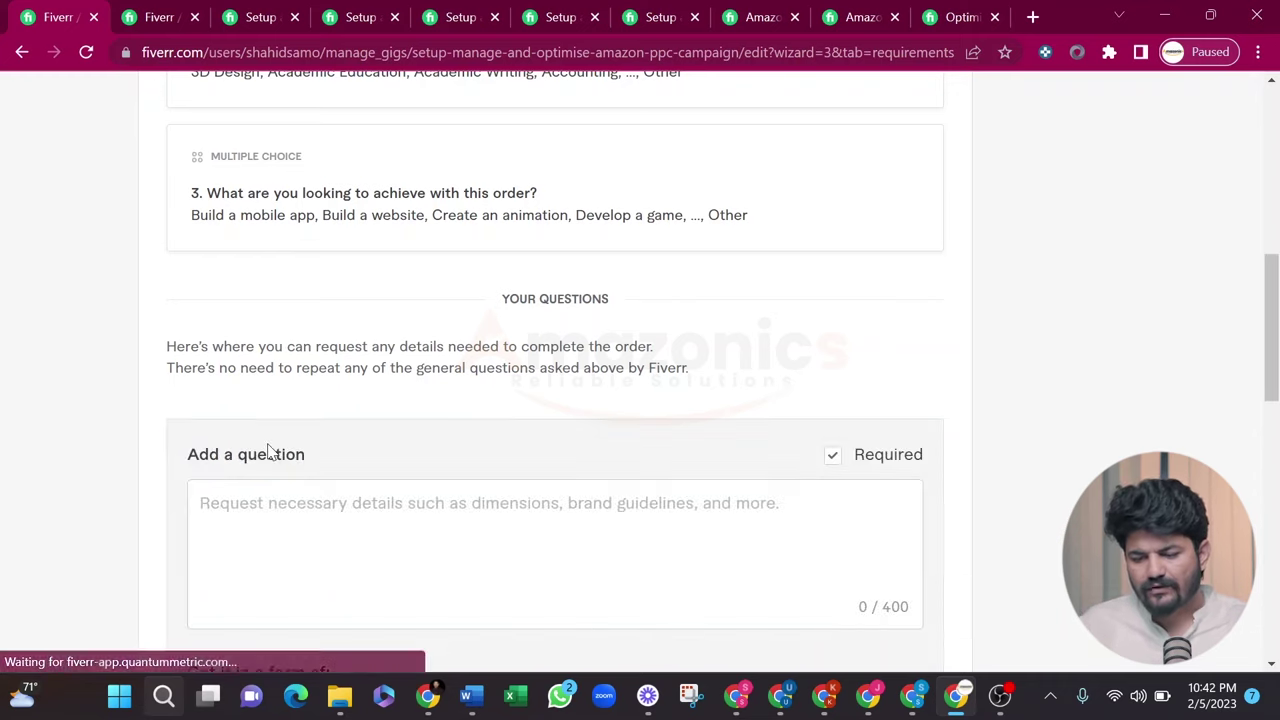
{"action": "scroll", "coordinate": [349, 490], "scroll_direction": "down", "scroll_amount": 1}
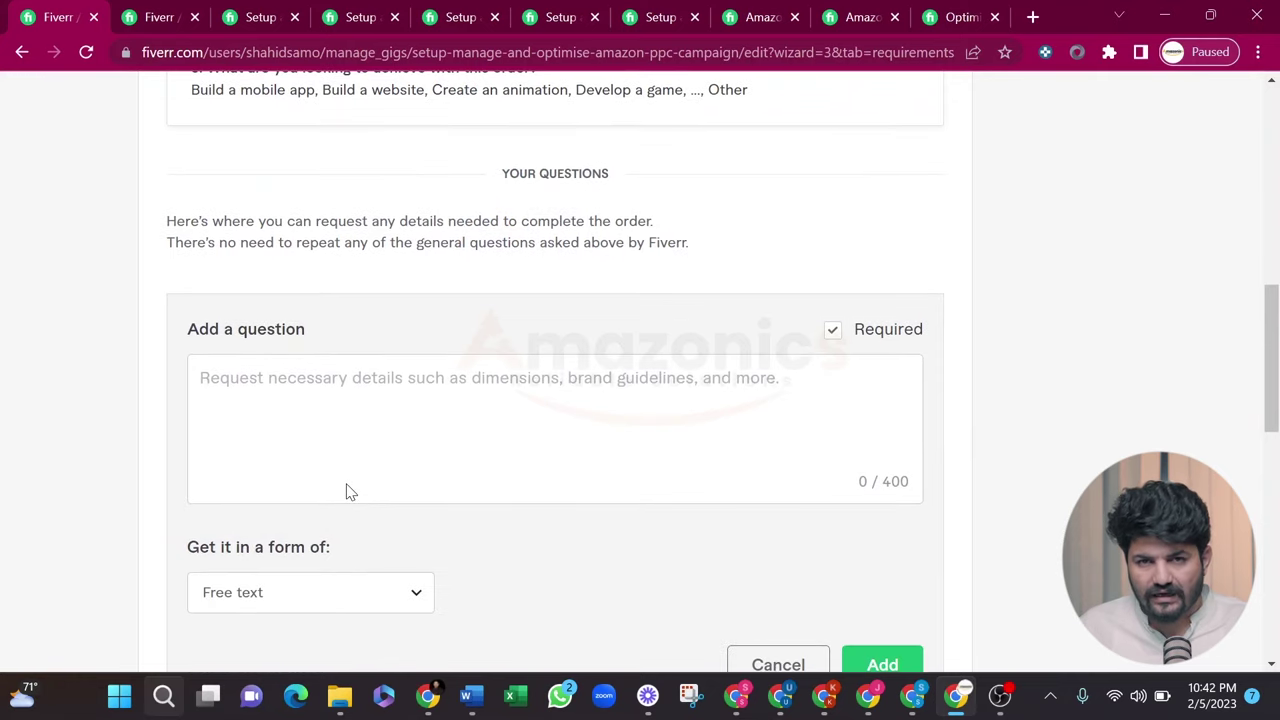
{"action": "left_click", "coordinate": [308, 394]}
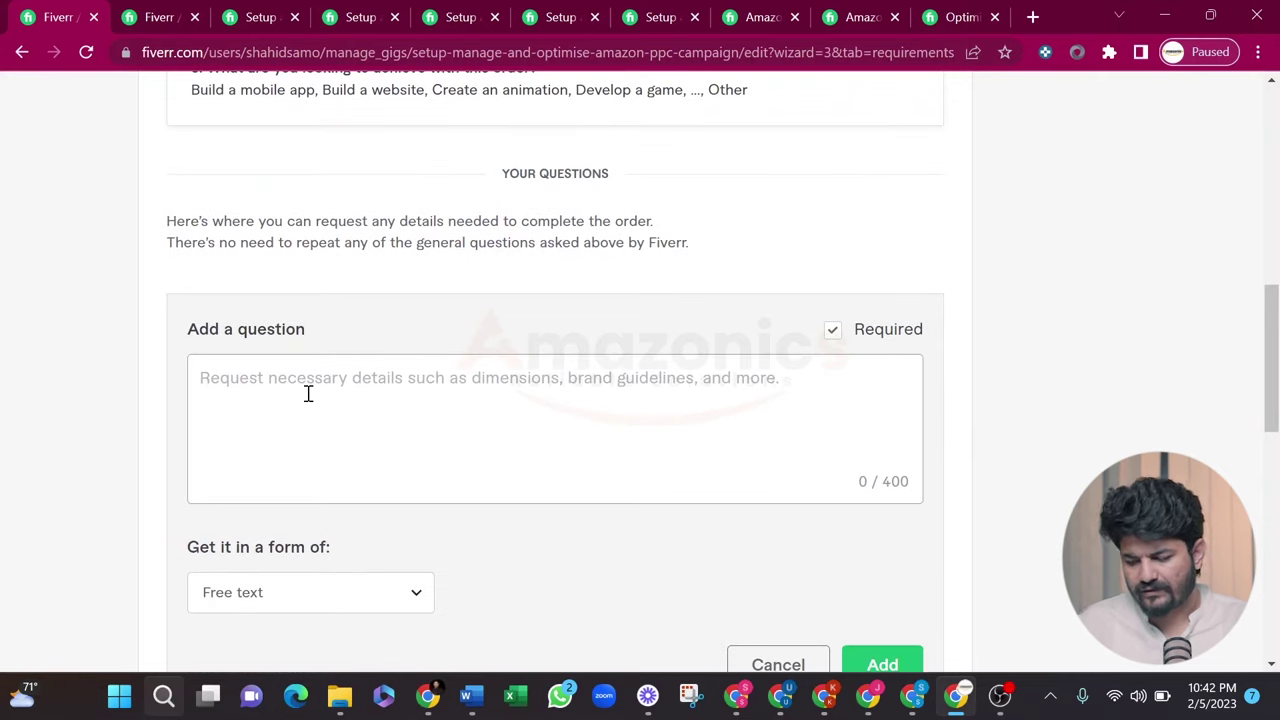
{"action": "type", "text": "I will "}
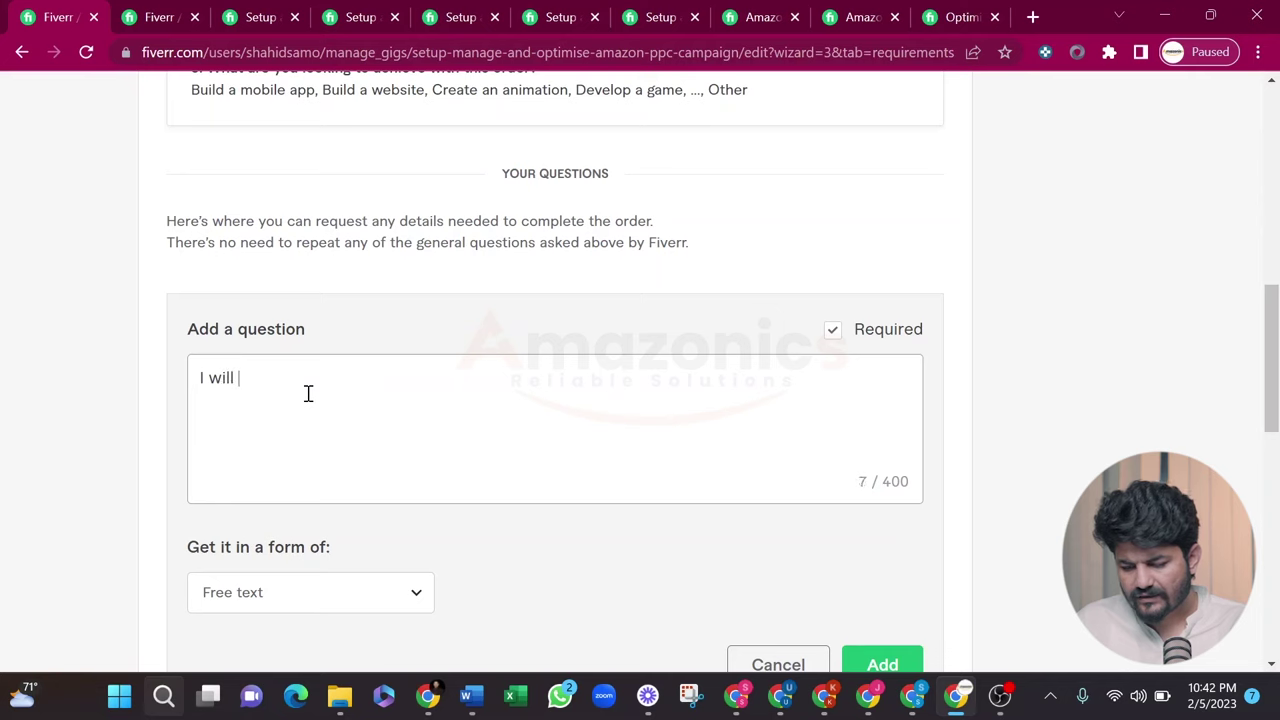
{"action": "type", "text": "need your "}
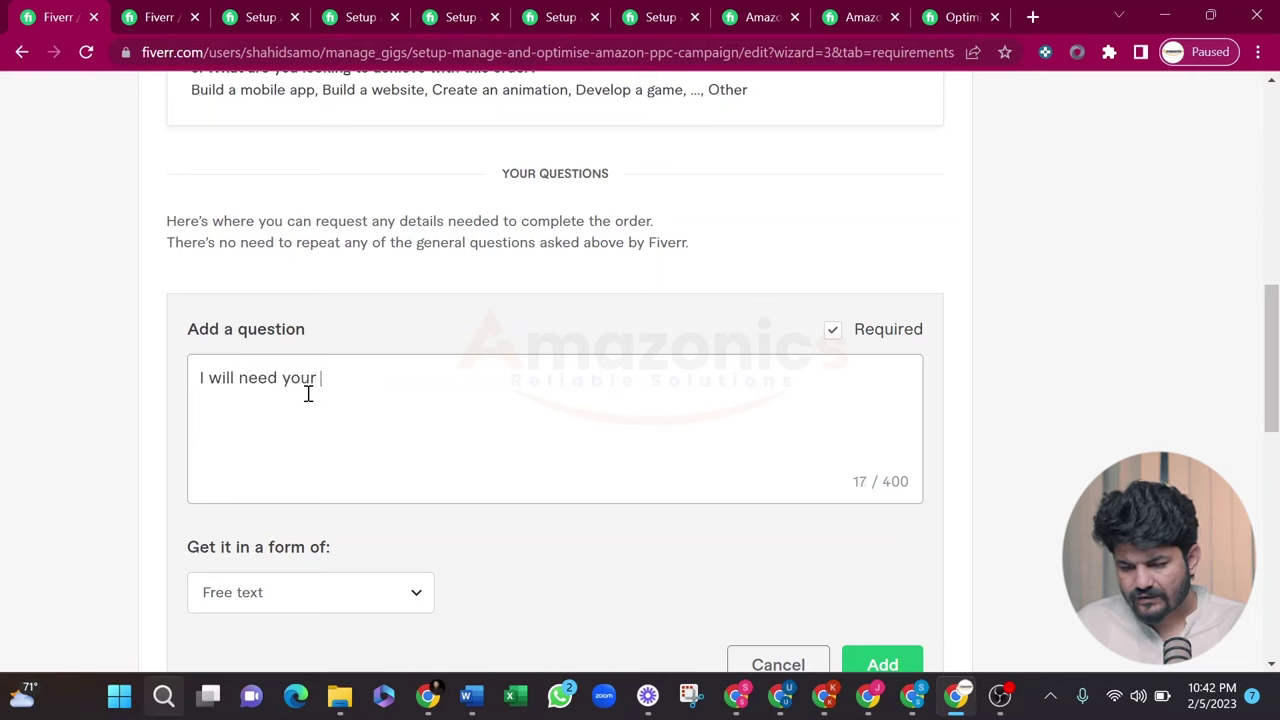
{"action": "type", "text": "Amazon Ac"}
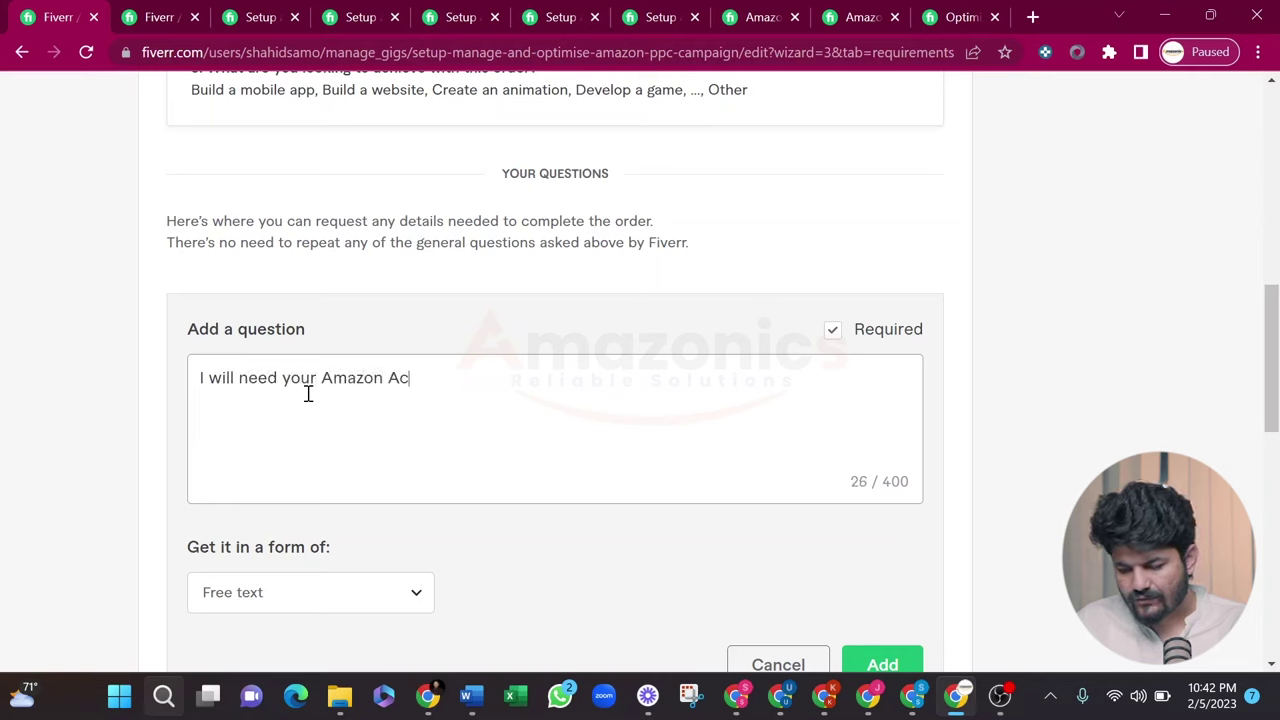
{"action": "type", "text": "count access"}
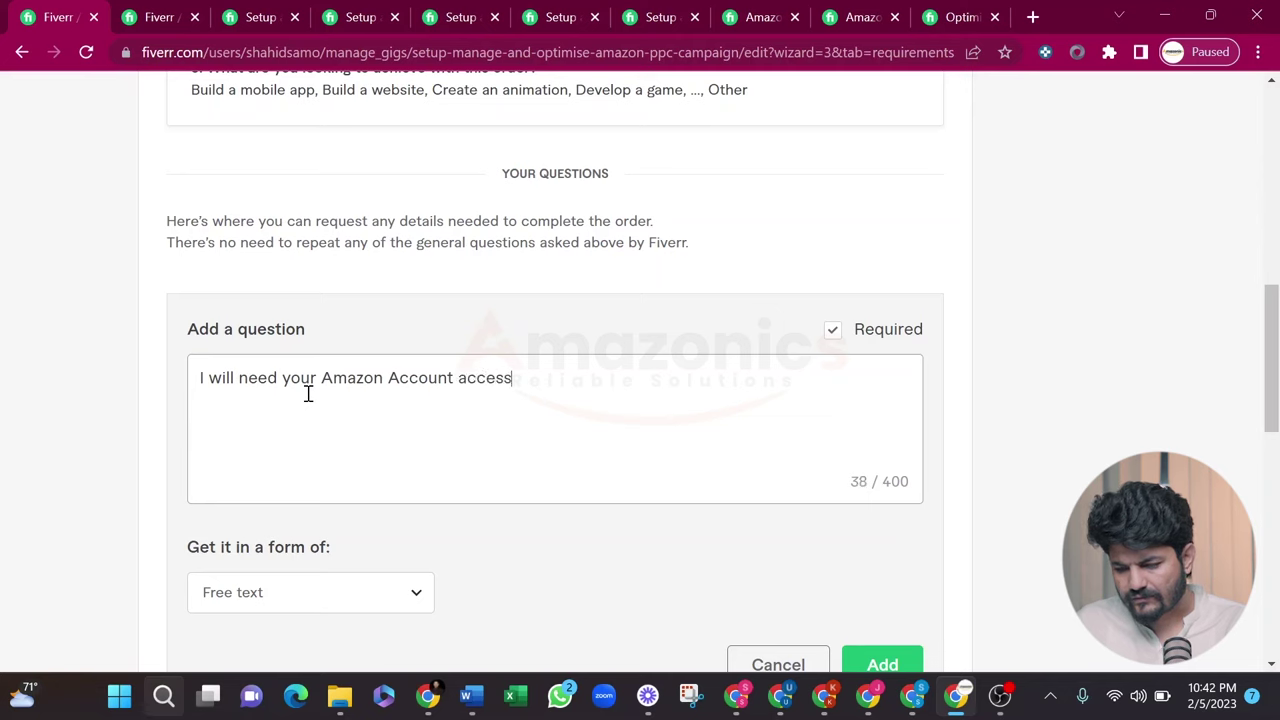
{"action": "left_click", "coordinate": [449, 386]}
{"action": "type", "text": "user"}
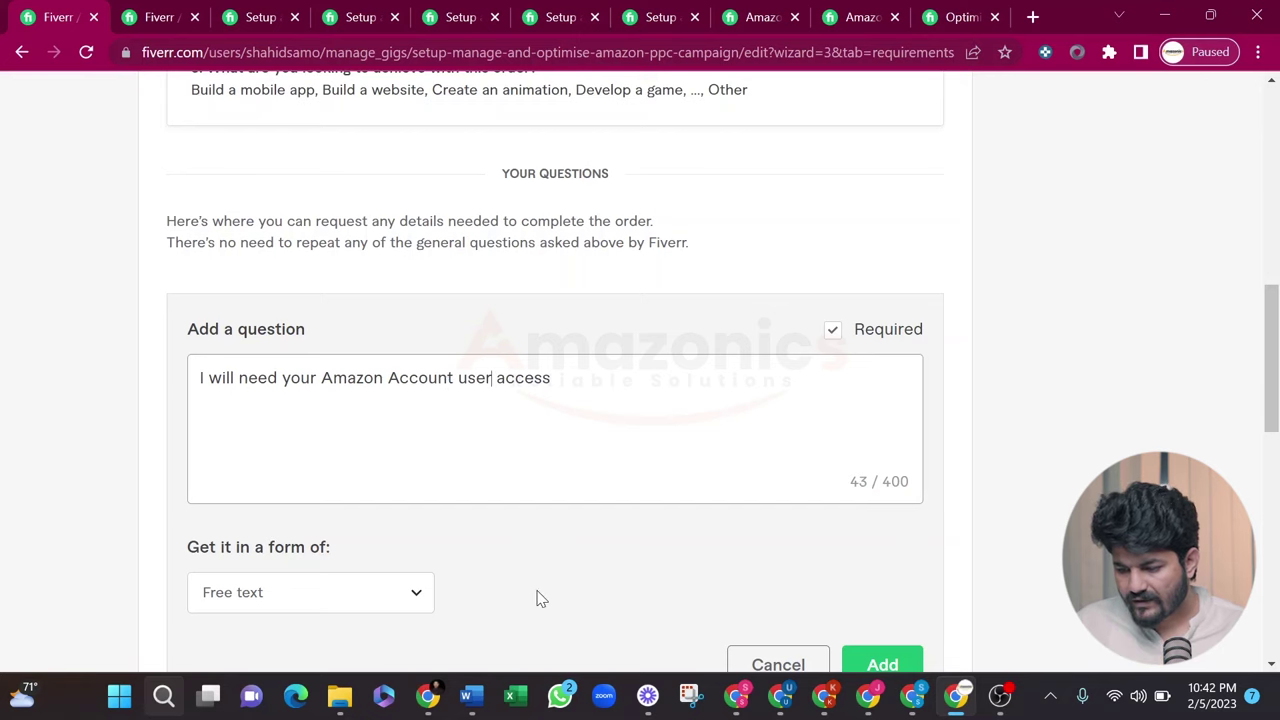
{"action": "left_click", "coordinate": [880, 668]}
- Add a second required buyer question reading "I will need your company document", answered in the form of an attachment
{"action": "scroll", "coordinate": [480, 425], "scroll_direction": "down", "scroll_amount": 1}
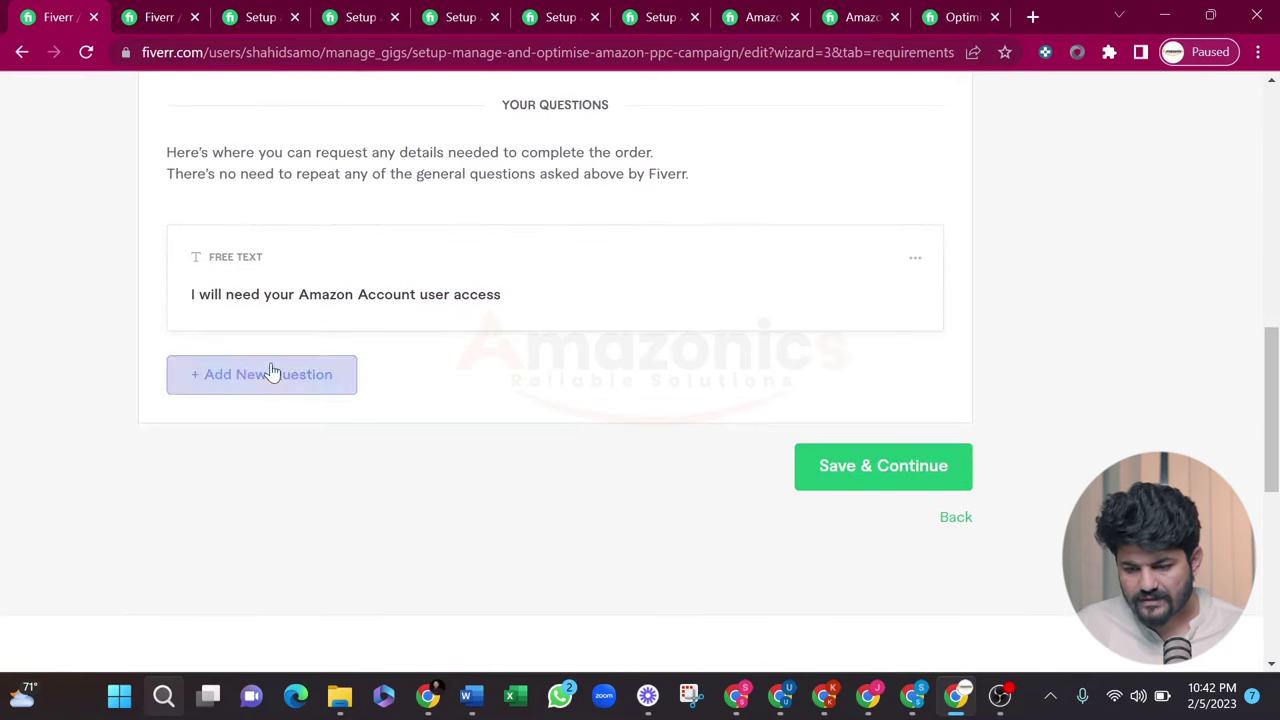
{"action": "left_click", "coordinate": [262, 366]}
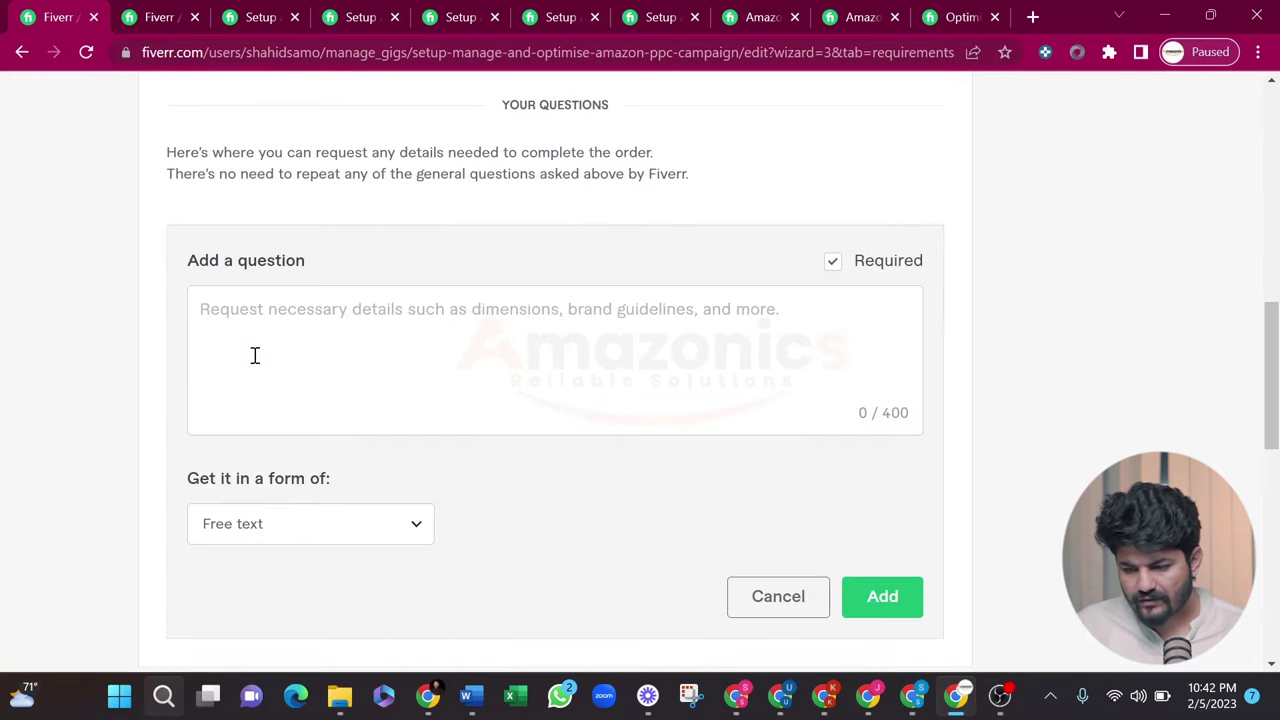
{"action": "left_click", "coordinate": [306, 525]}
{"action": "left_click", "coordinate": [281, 478]}
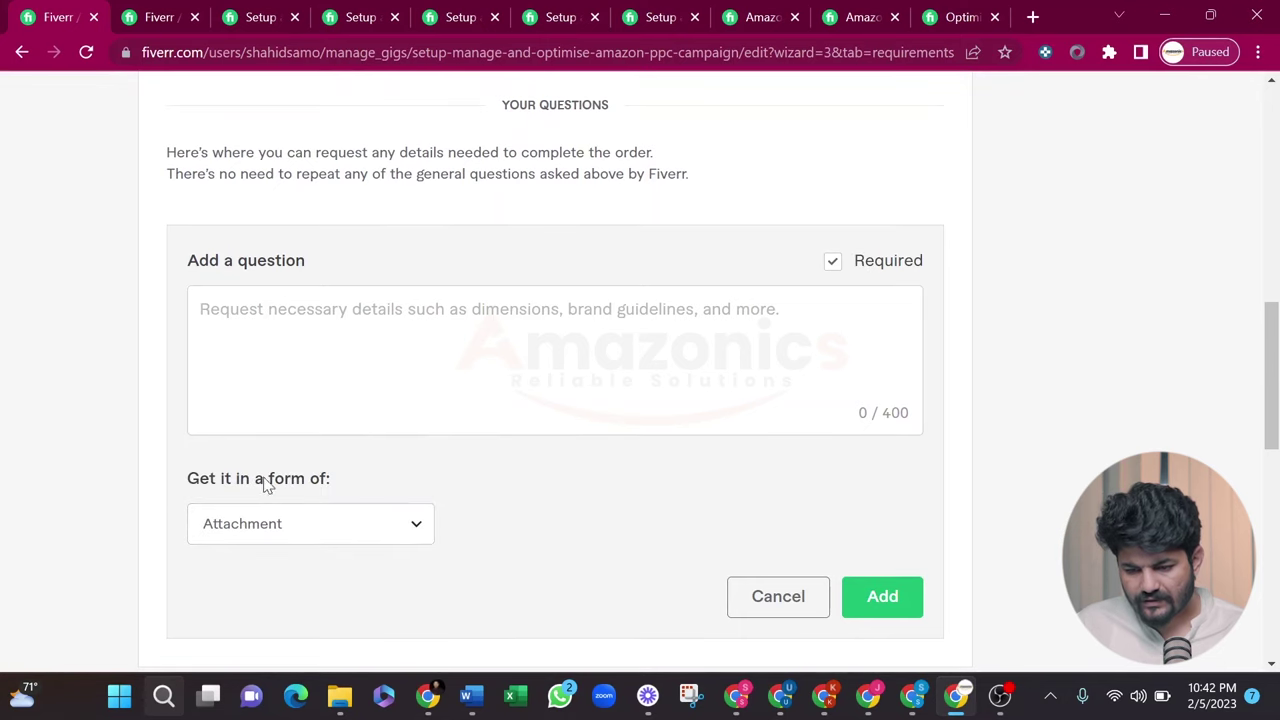
{"action": "left_click", "coordinate": [292, 360]}
{"action": "type", "text": "I wil"}
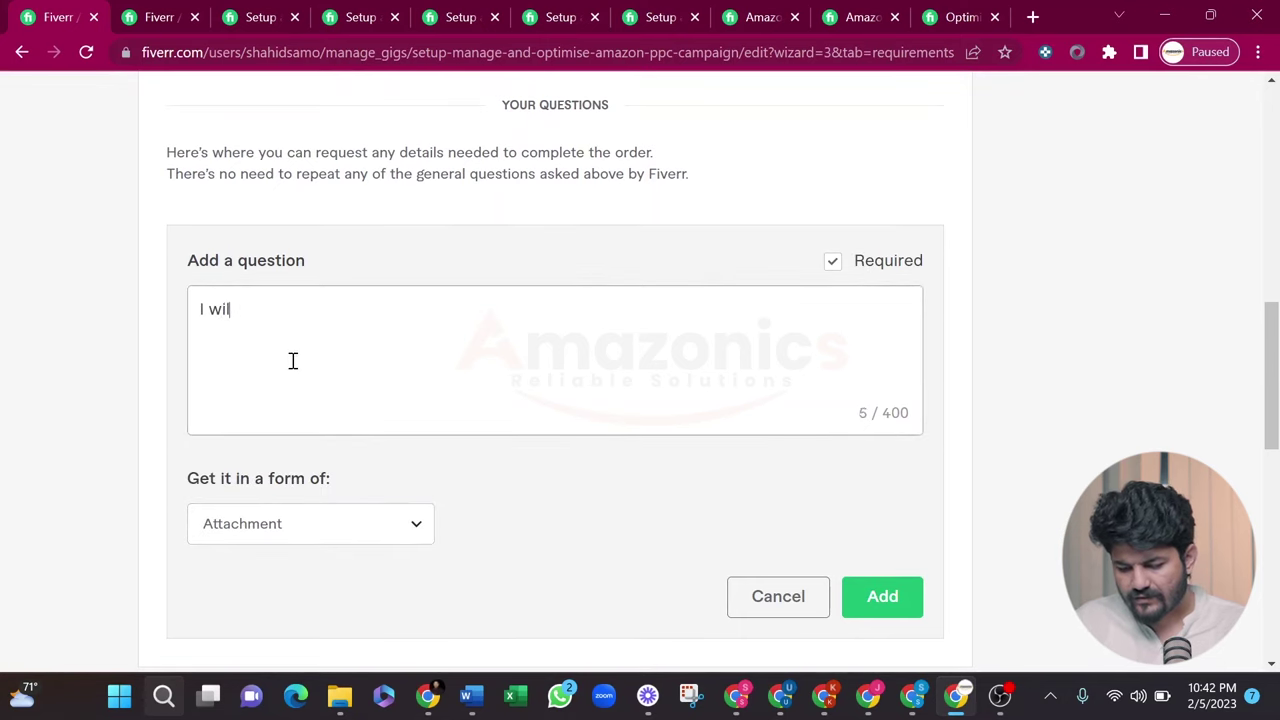
{"action": "type", "text": "l need your company a"}
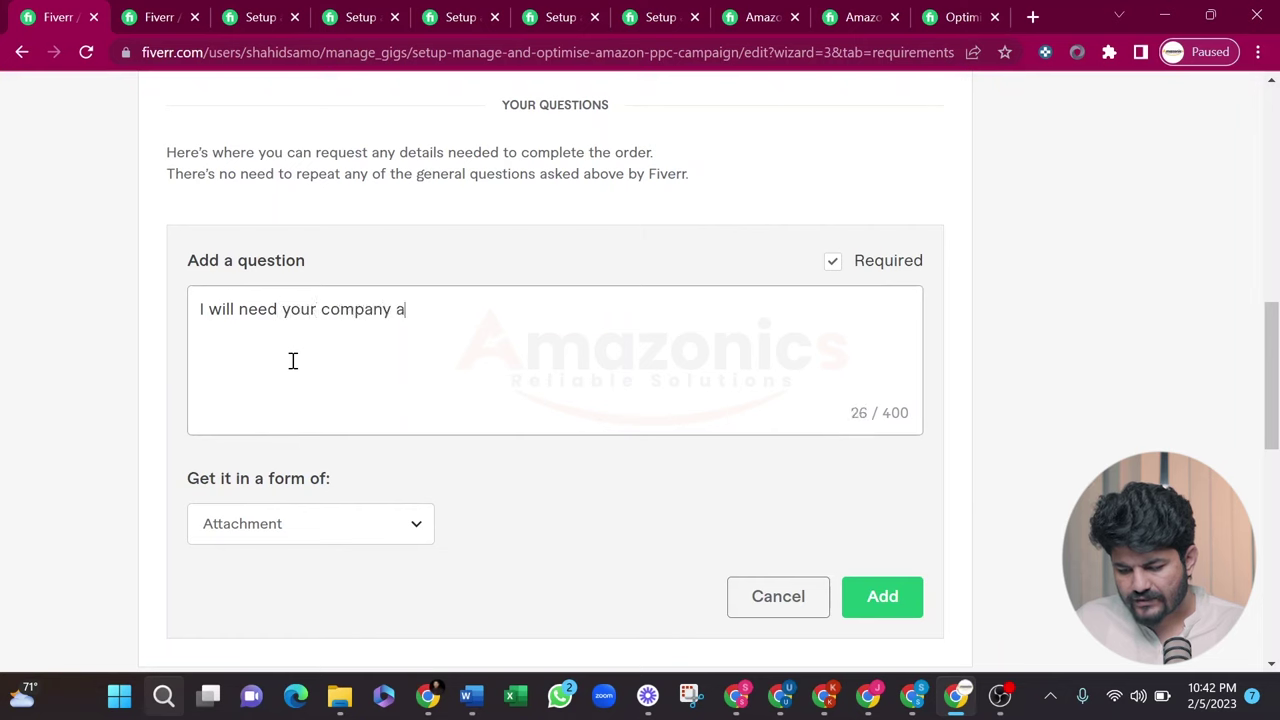
{"action": "key", "text": "BackSpace"}
{"action": "type", "text": "document"}
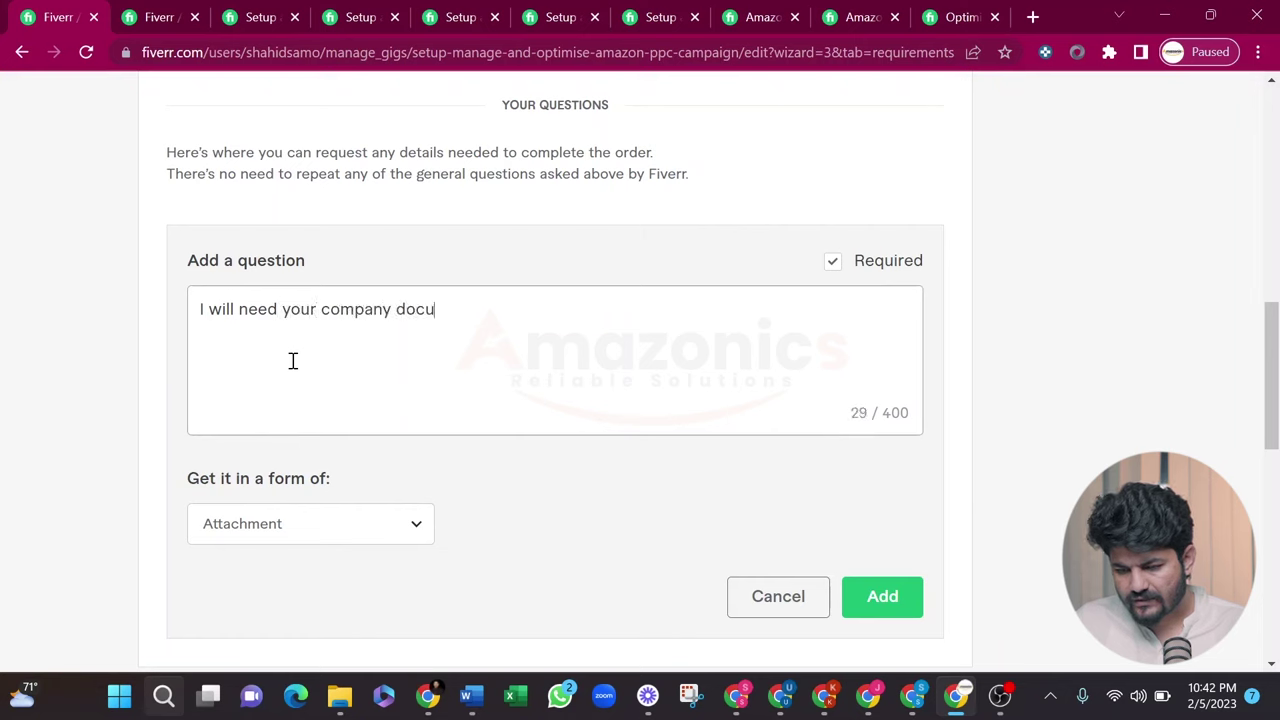
{"action": "left_click", "coordinate": [897, 604]}
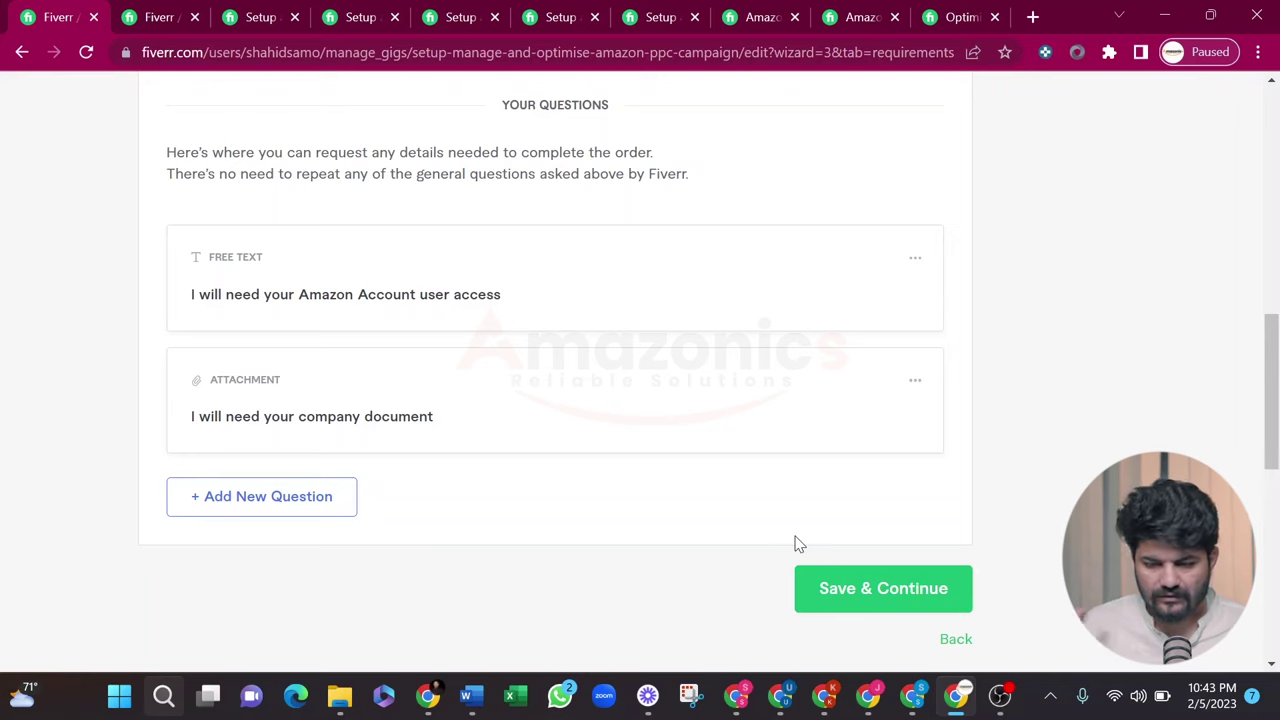
- Save the Requirements section, continue to Gallery and review its video upload rules on length and file size
{"action": "left_click", "coordinate": [899, 594]}
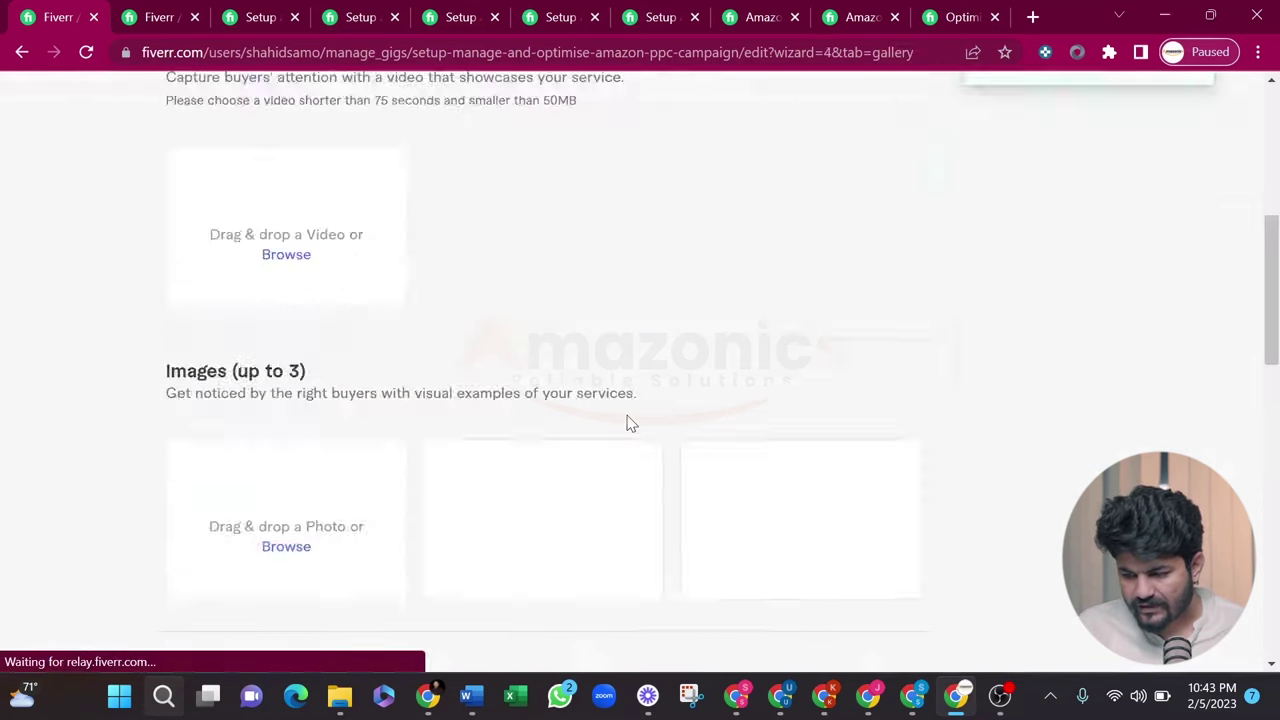
{"action": "scroll", "coordinate": [630, 423], "scroll_direction": "down", "scroll_amount": 1}
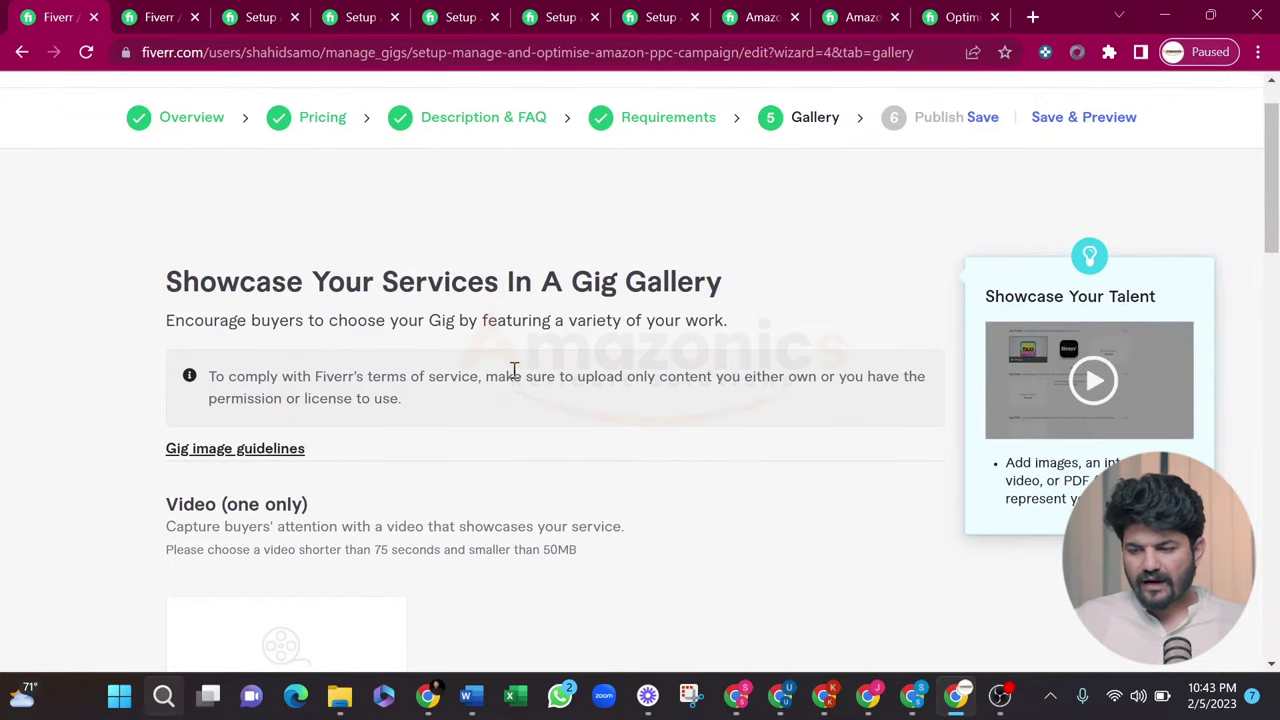
{"action": "scroll", "coordinate": [513, 371], "scroll_direction": "down", "scroll_amount": 1}
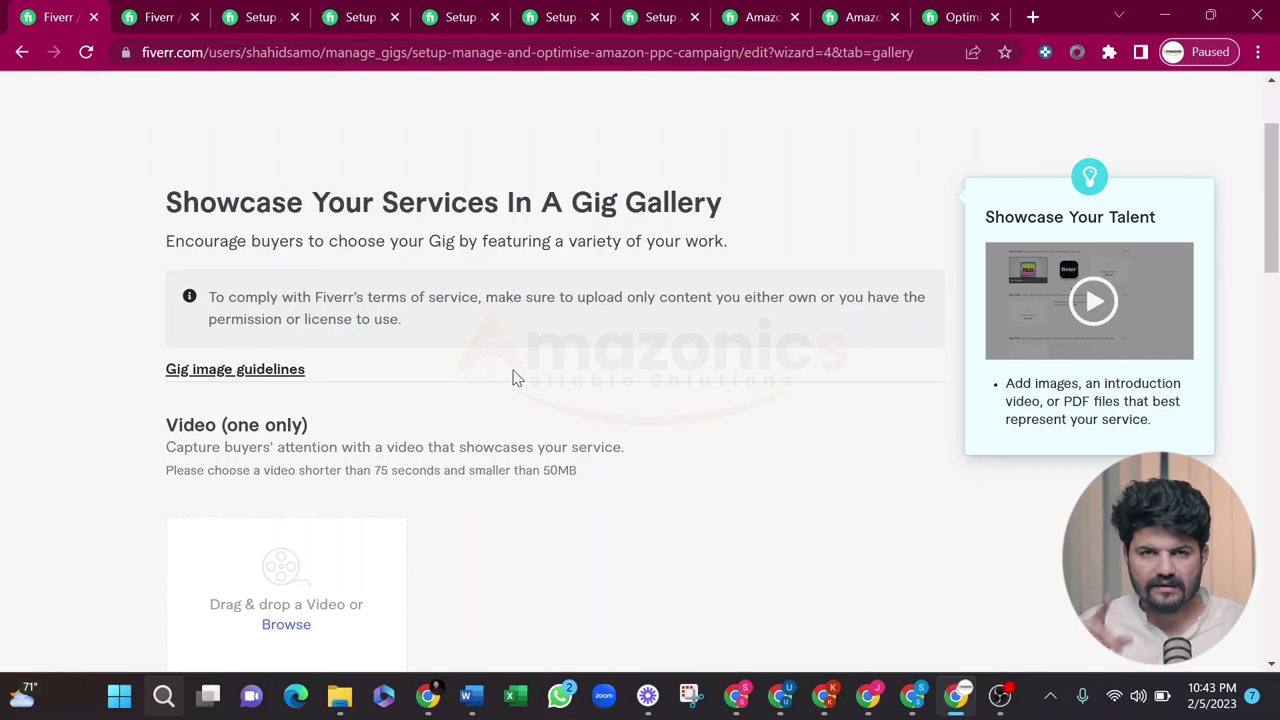
{"action": "scroll", "coordinate": [514, 378], "scroll_direction": "down", "scroll_amount": 2}
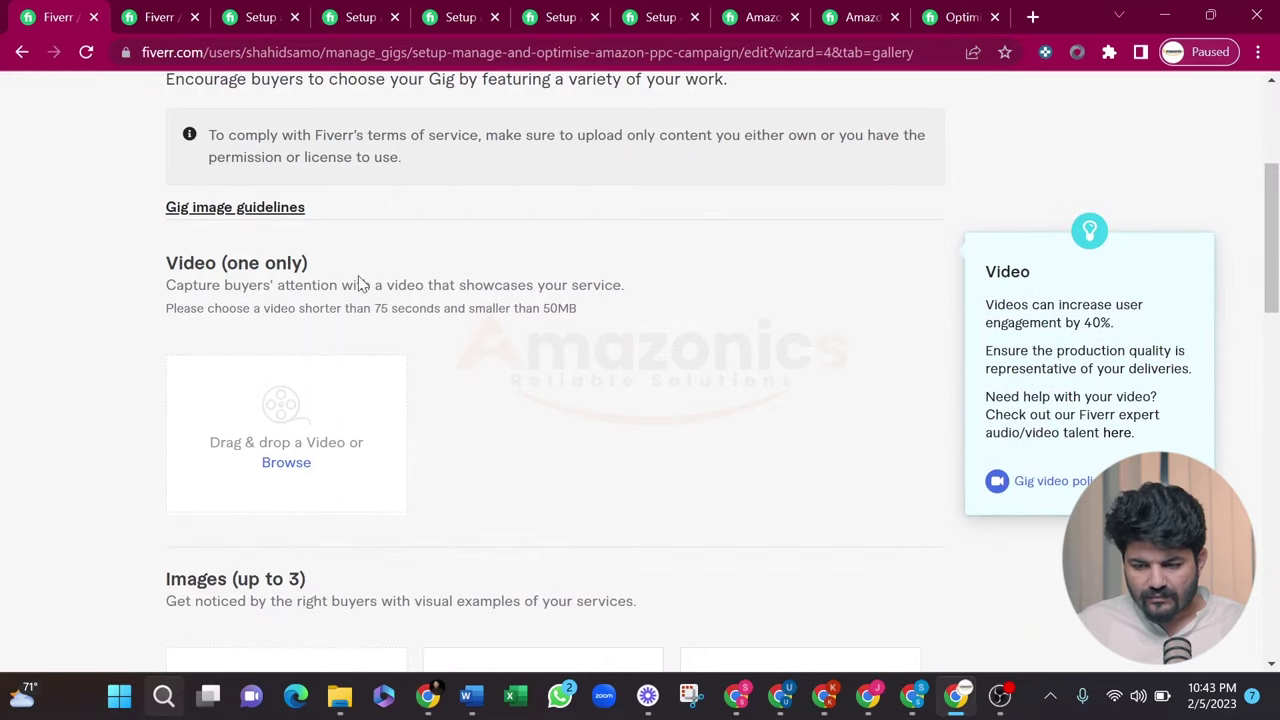
{"action": "left_click_drag", "start_coordinate": [356, 285], "coordinate": [157, 266]}
{"action": "left_click", "coordinate": [455, 350]}
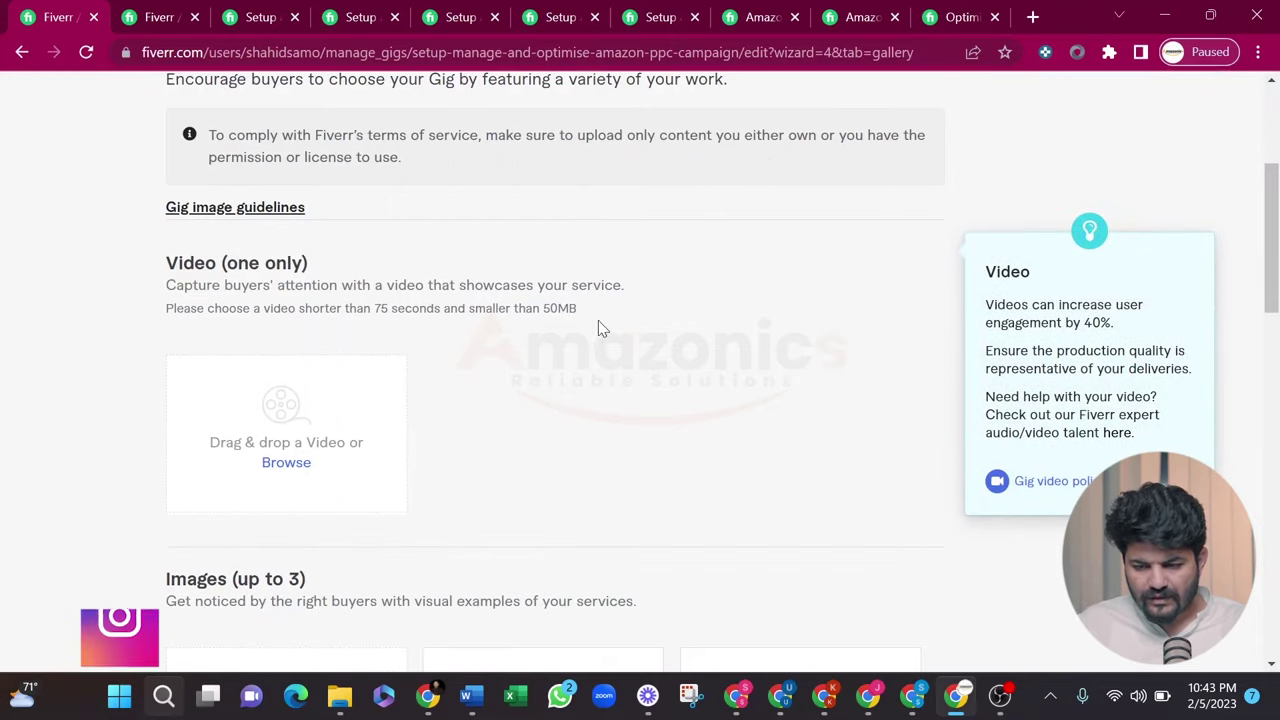
{"action": "left_click_drag", "start_coordinate": [600, 328], "coordinate": [163, 263]}
{"action": "left_click", "coordinate": [613, 401]}
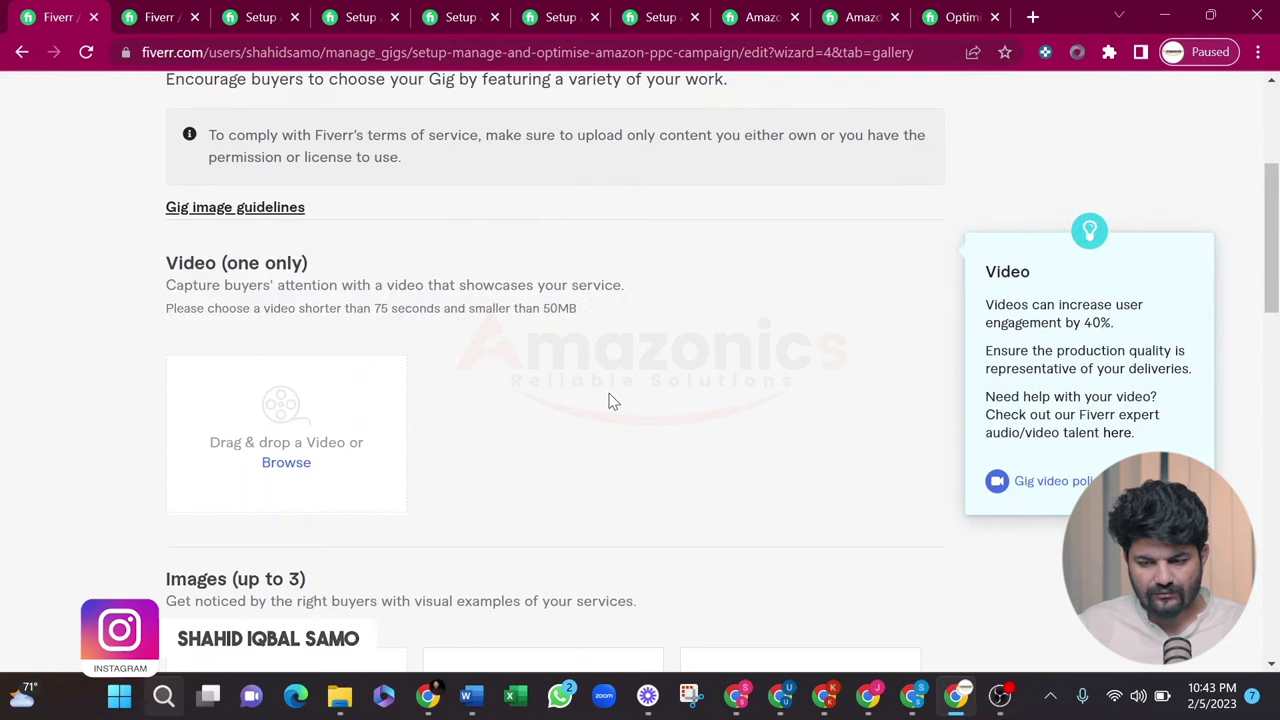
{"action": "scroll", "coordinate": [611, 400], "scroll_direction": "down", "scroll_amount": 1}
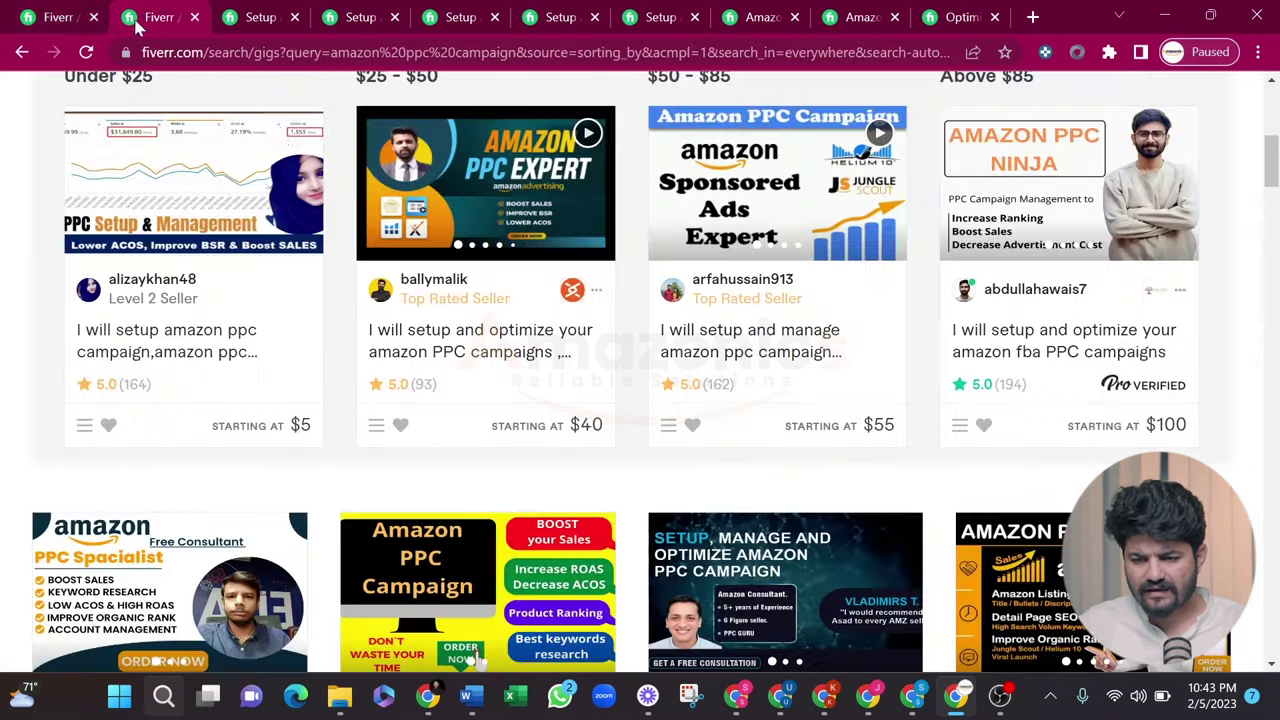
- Search Fiverr for "video animation" in the competitor search tab and browse the gigs offering it
{"action": "left_click", "coordinate": [129, 14]}
{"action": "scroll", "coordinate": [273, 222], "scroll_direction": "up", "scroll_amount": 5}
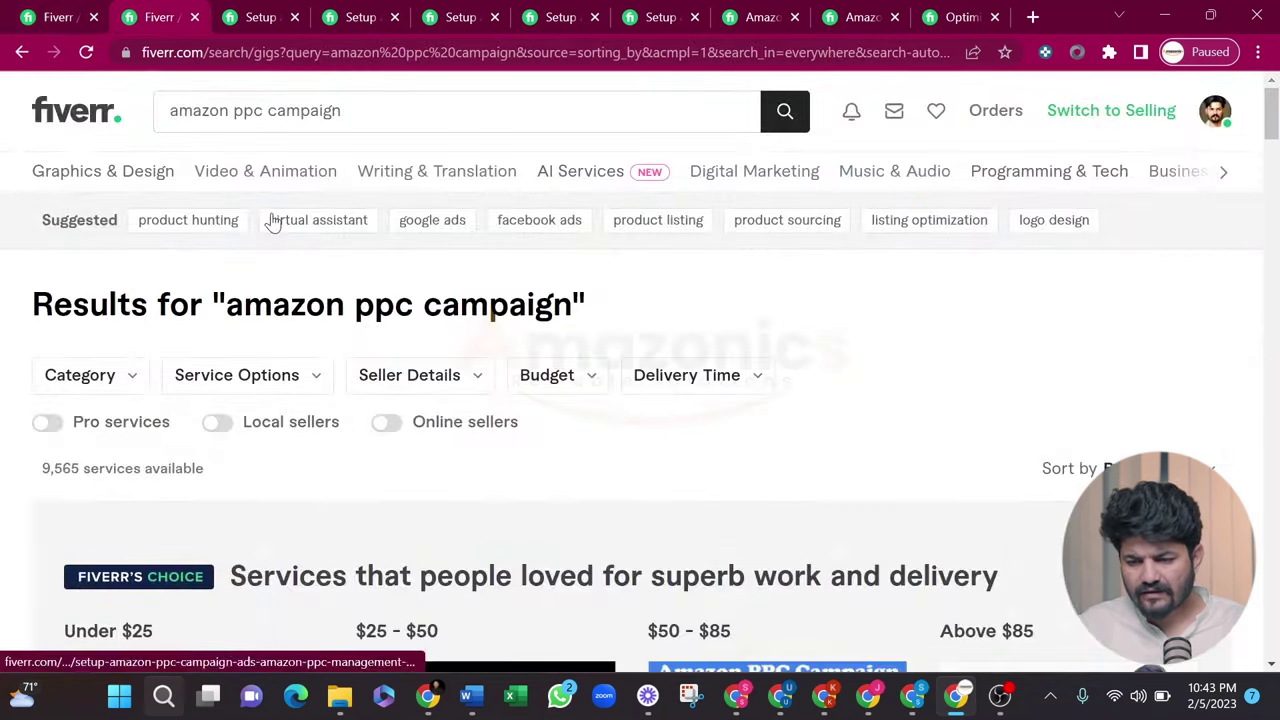
{"action": "left_click", "coordinate": [403, 117]}
{"action": "type", "text": "video anom"}
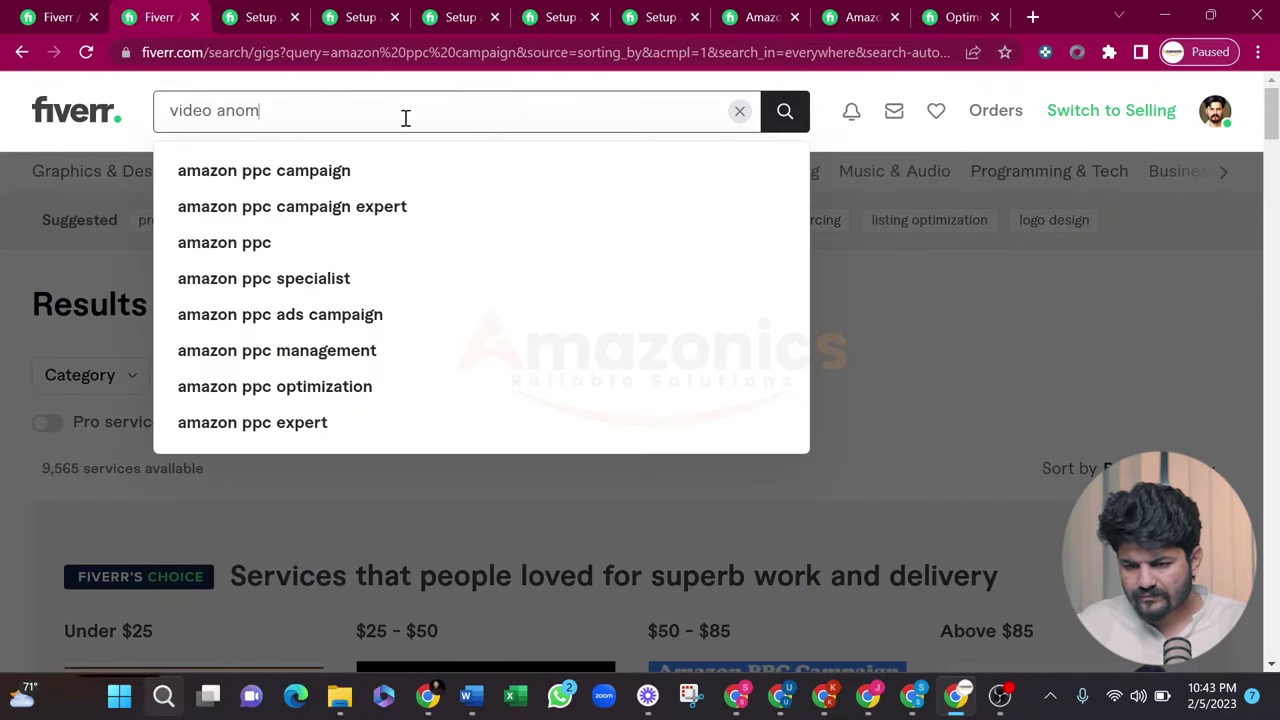
{"action": "key", "text": "BackSpace"}
{"action": "key", "text": "BackSpace"}
{"action": "type", "text": "iman"}
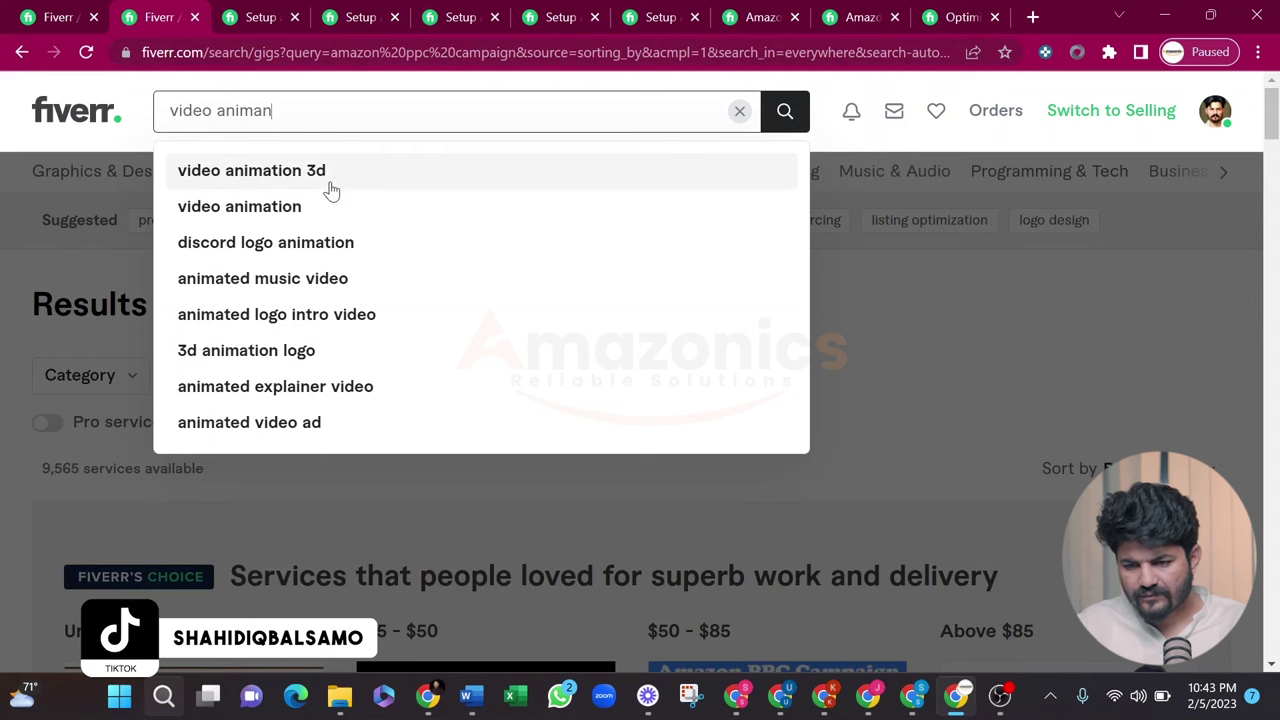
{"action": "left_click", "coordinate": [306, 210]}
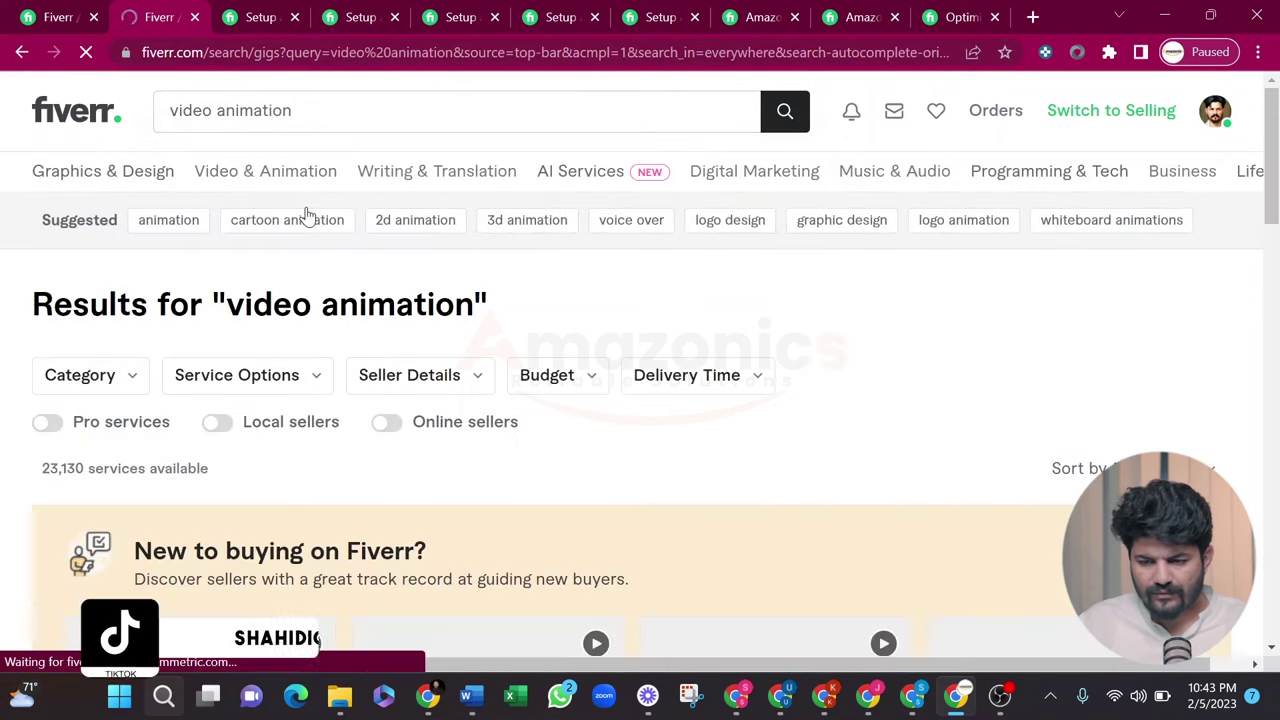
{"action": "scroll", "coordinate": [391, 437], "scroll_direction": "down", "scroll_amount": 5}
{"action": "scroll", "coordinate": [391, 437], "scroll_direction": "down", "scroll_amount": 4}
{"action": "scroll", "coordinate": [391, 437], "scroll_direction": "down", "scroll_amount": 8}
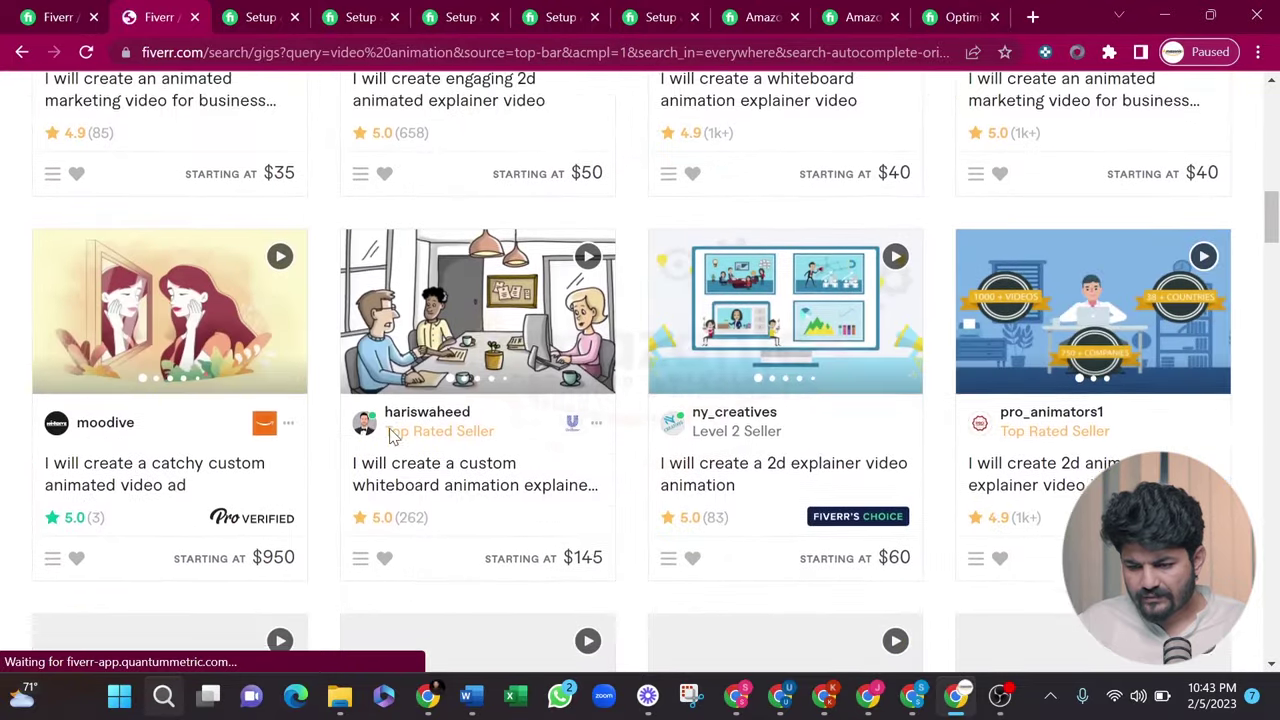
{"action": "scroll", "coordinate": [391, 437], "scroll_direction": "up", "scroll_amount": 15}
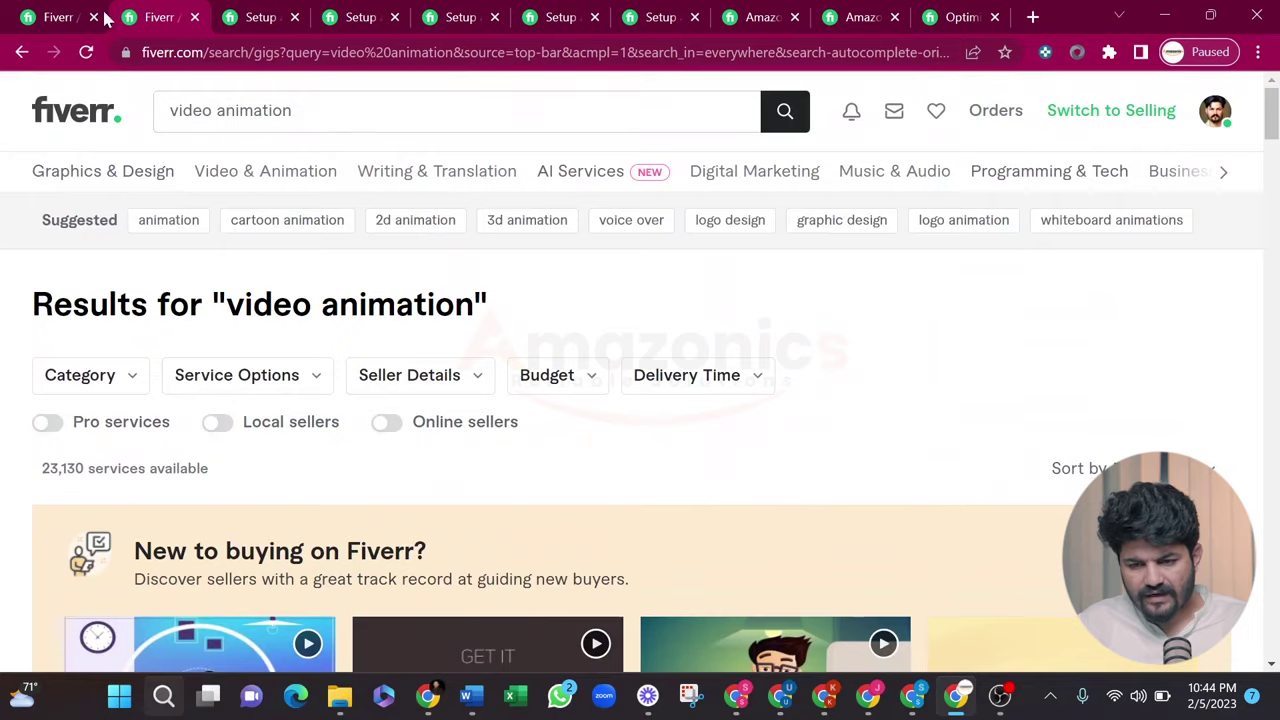
- Return to the new gig's Gallery and review the image upload section, its size guidelines and the documents section
{"action": "left_click", "coordinate": [58, 17]}
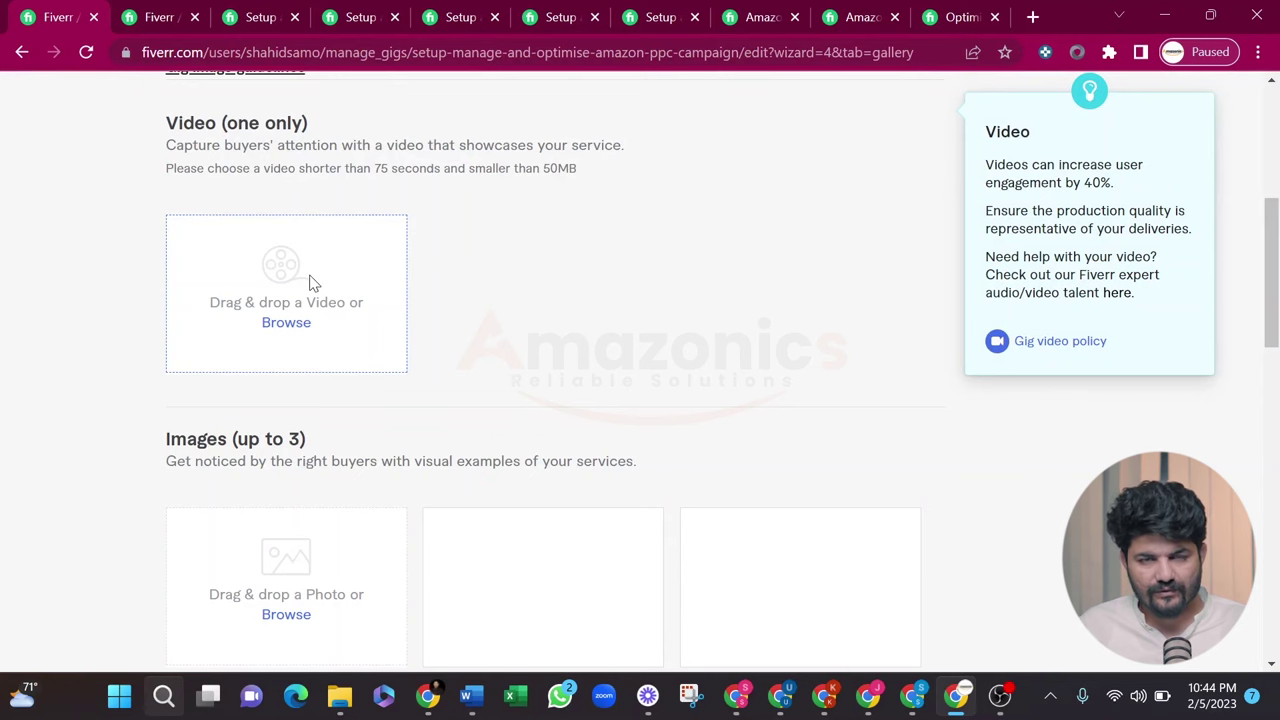
{"action": "scroll", "coordinate": [309, 283], "scroll_direction": "down", "scroll_amount": 2}
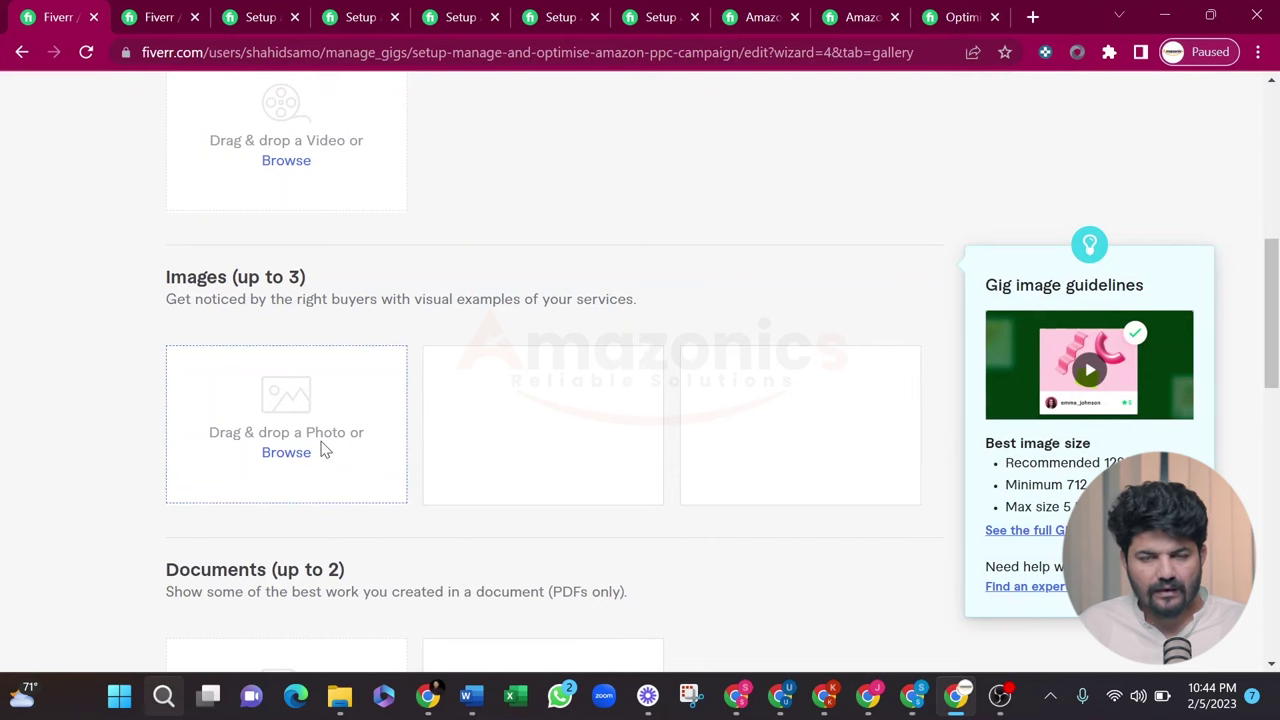
{"action": "scroll", "coordinate": [291, 443], "scroll_direction": "down", "scroll_amount": 1}
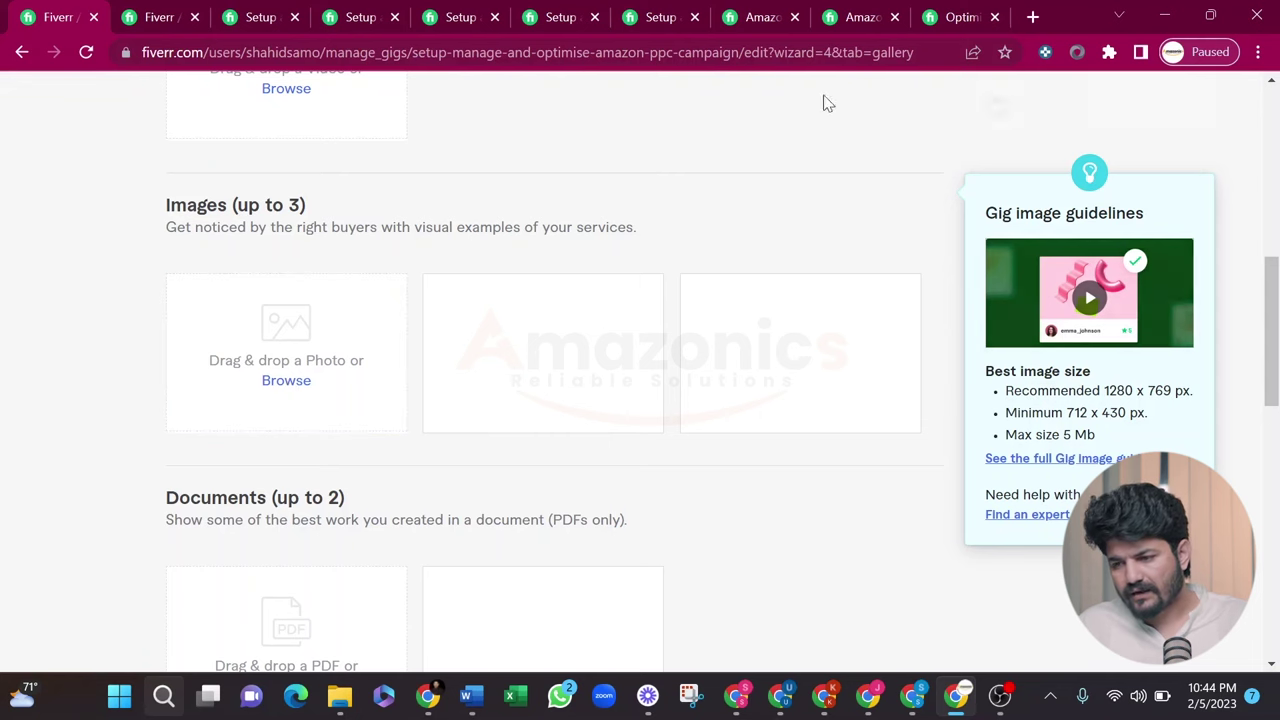
- Open Google in a new tab and run an image search for "amazon ppc"
{"action": "left_click", "coordinate": [1033, 17]}
{"action": "type", "text": "goog"}
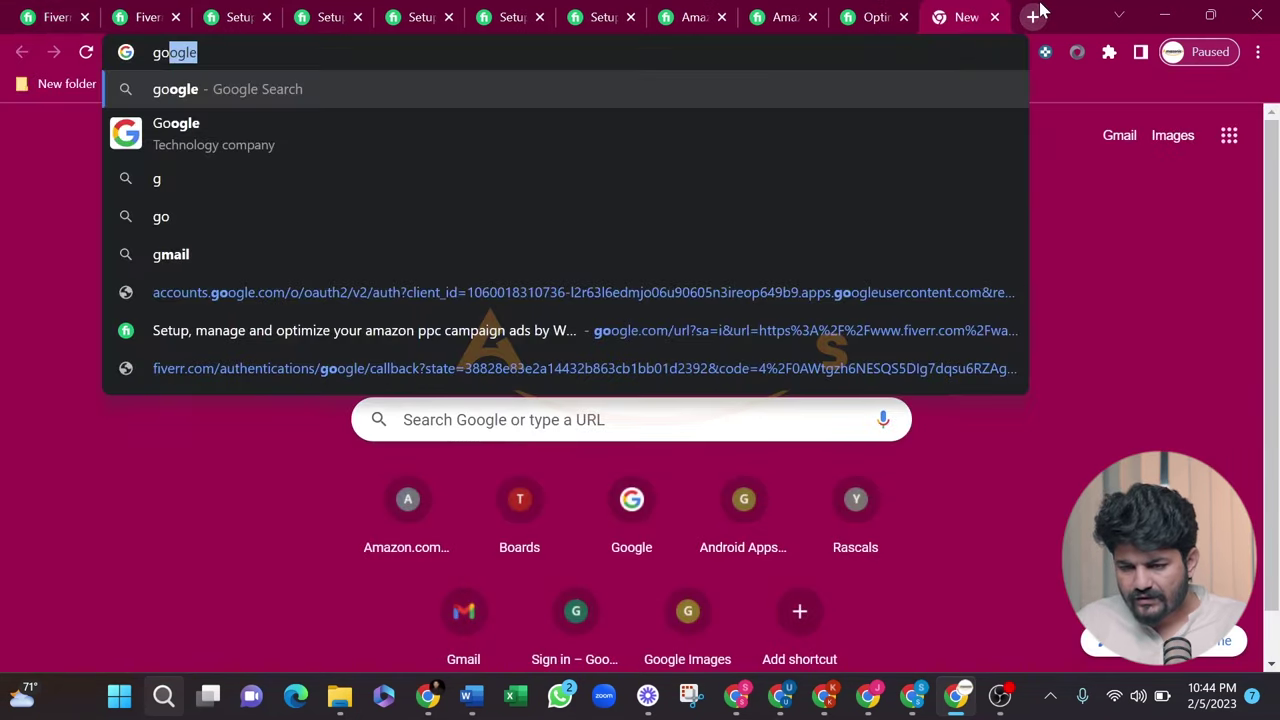
{"action": "key", "text": "Return"}
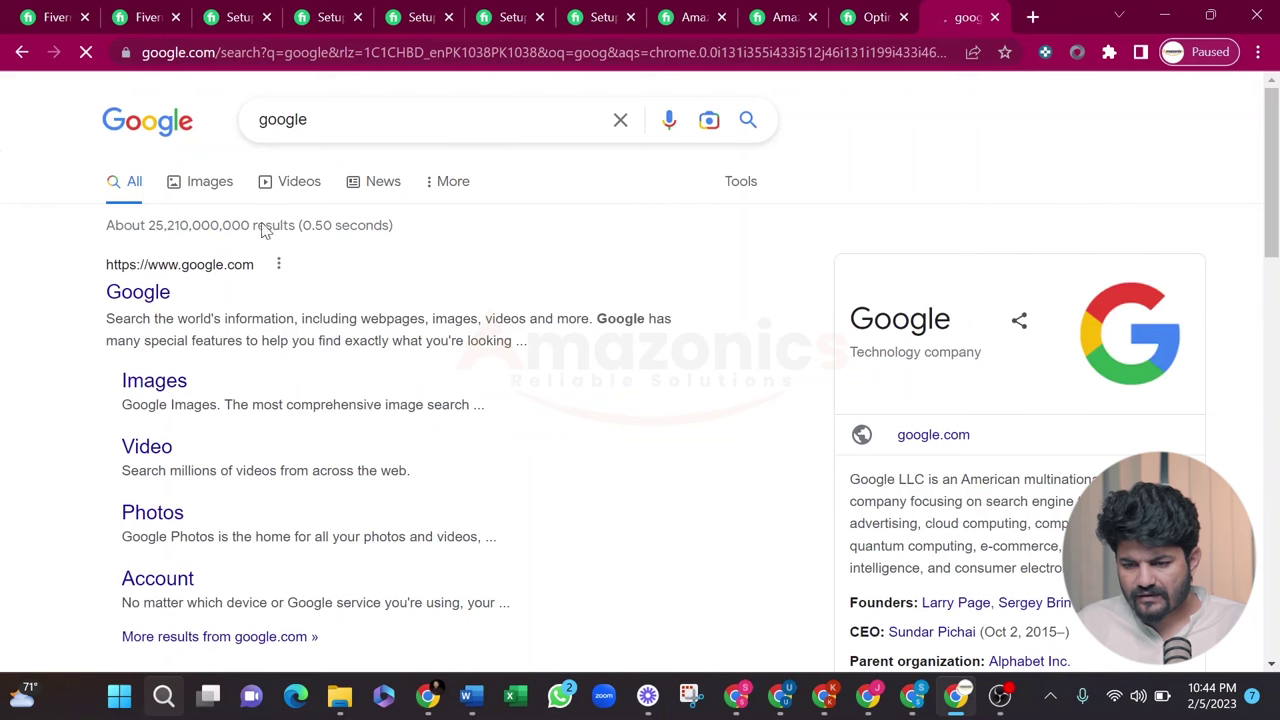
{"action": "double_click", "coordinate": [346, 127]}
{"action": "type", "text": "amazon ppc"}
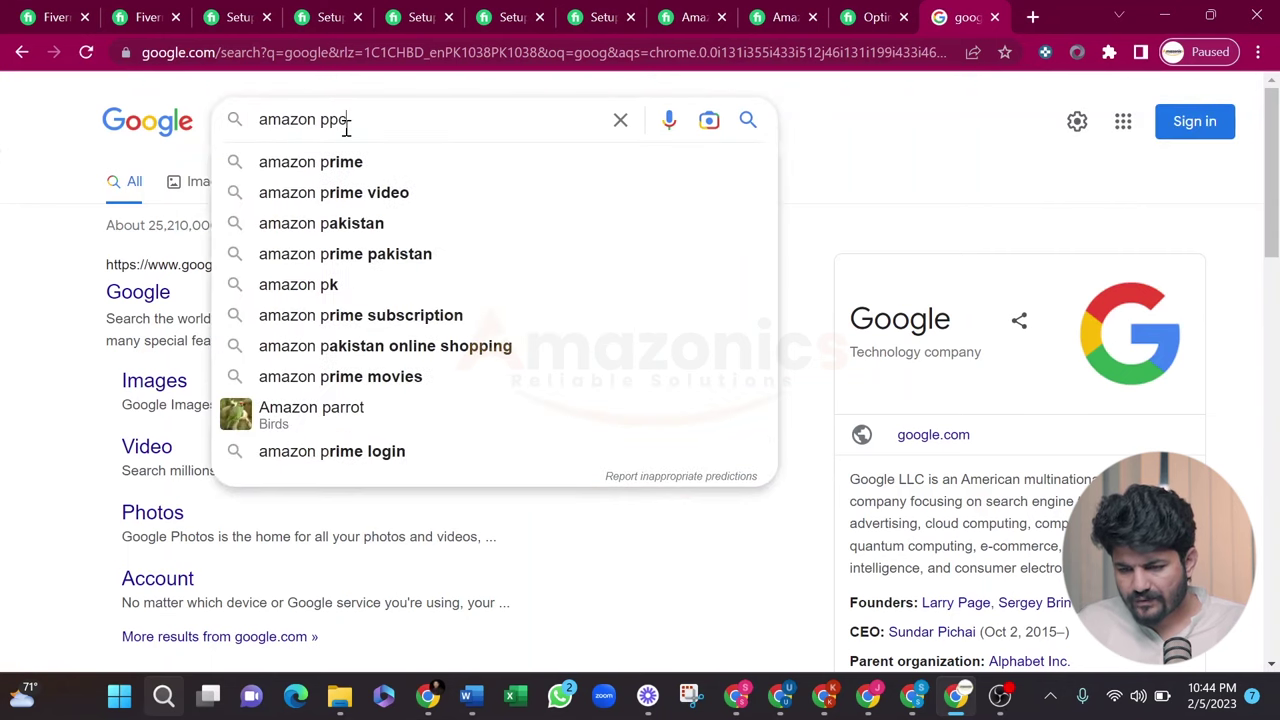
{"action": "key", "text": "Return"}
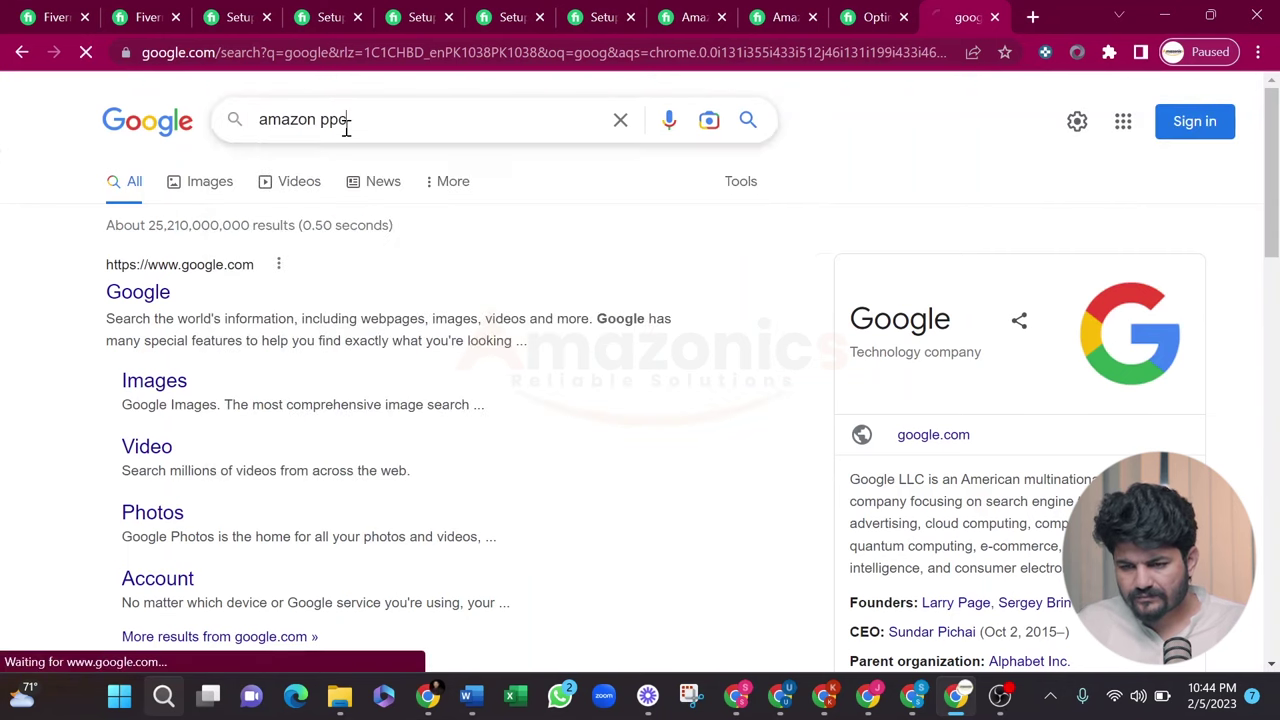
{"action": "left_click", "coordinate": [210, 182]}
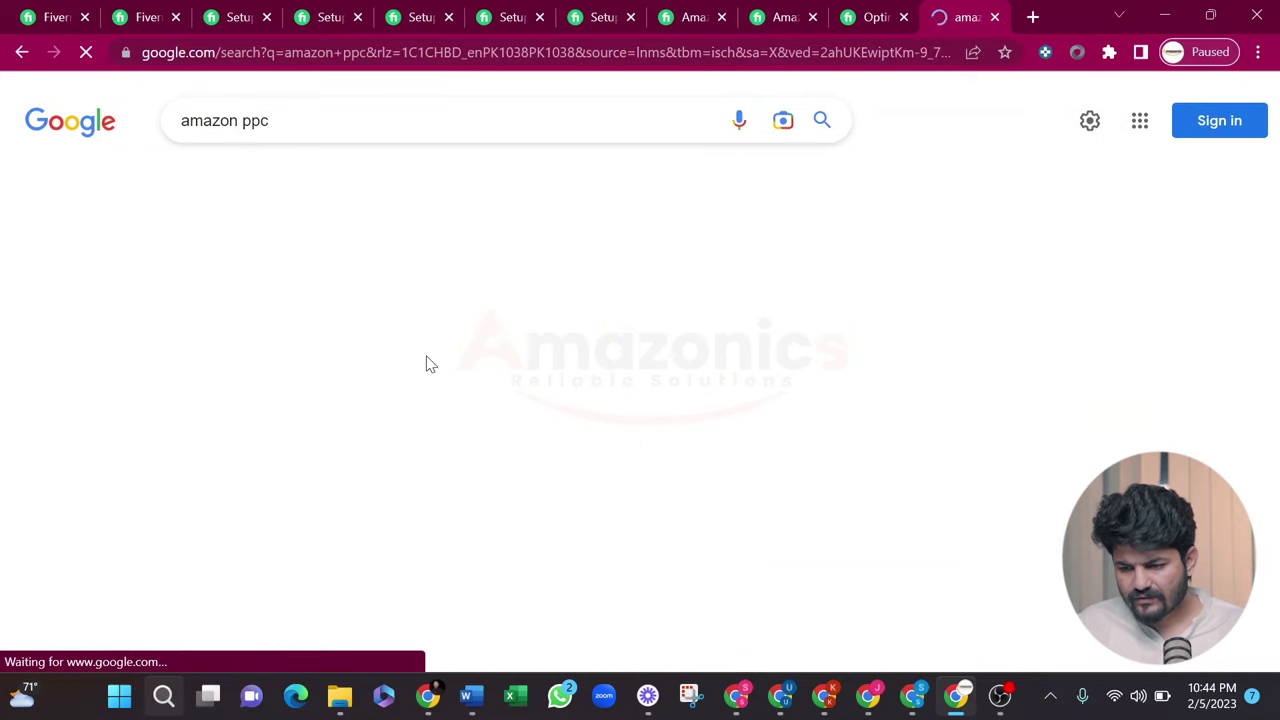
- Save the AmzOneStep "Amazon PPC Campaigns" image to the computer and browse further image results
{"action": "scroll", "coordinate": [423, 363], "scroll_direction": "down", "scroll_amount": 1}
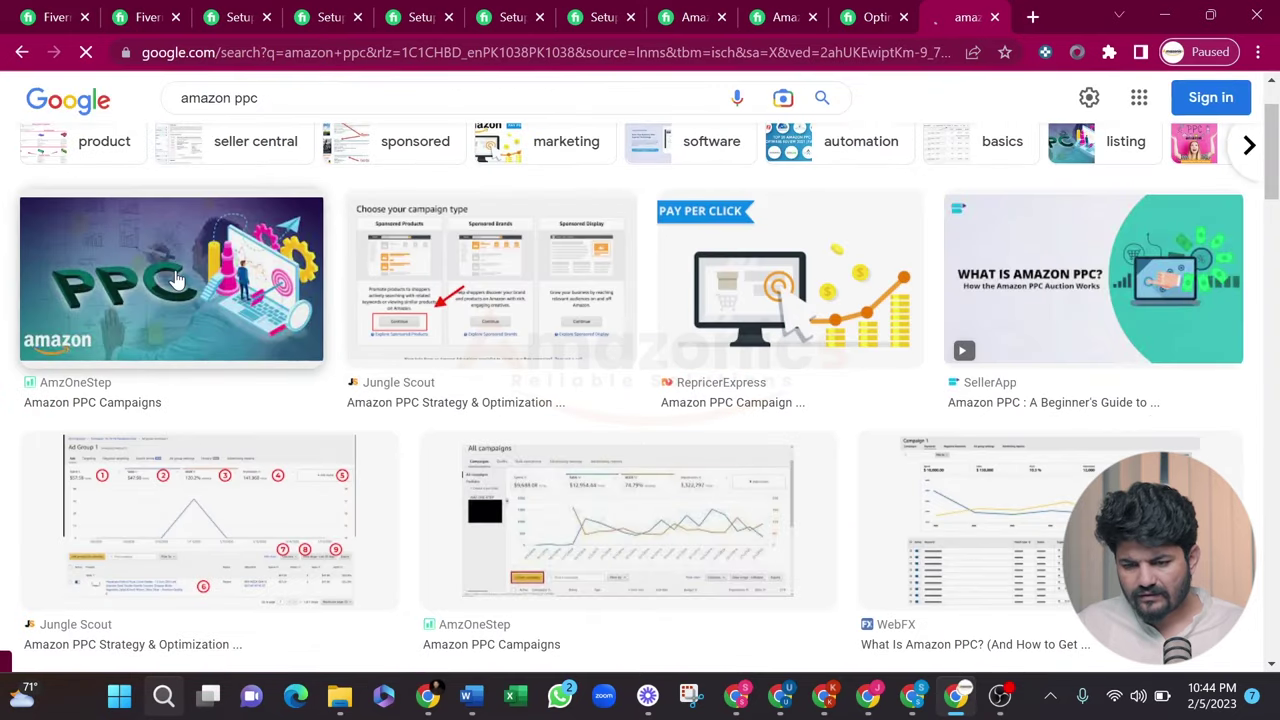
{"action": "left_click", "coordinate": [183, 285]}
{"action": "right_click", "coordinate": [935, 313]}
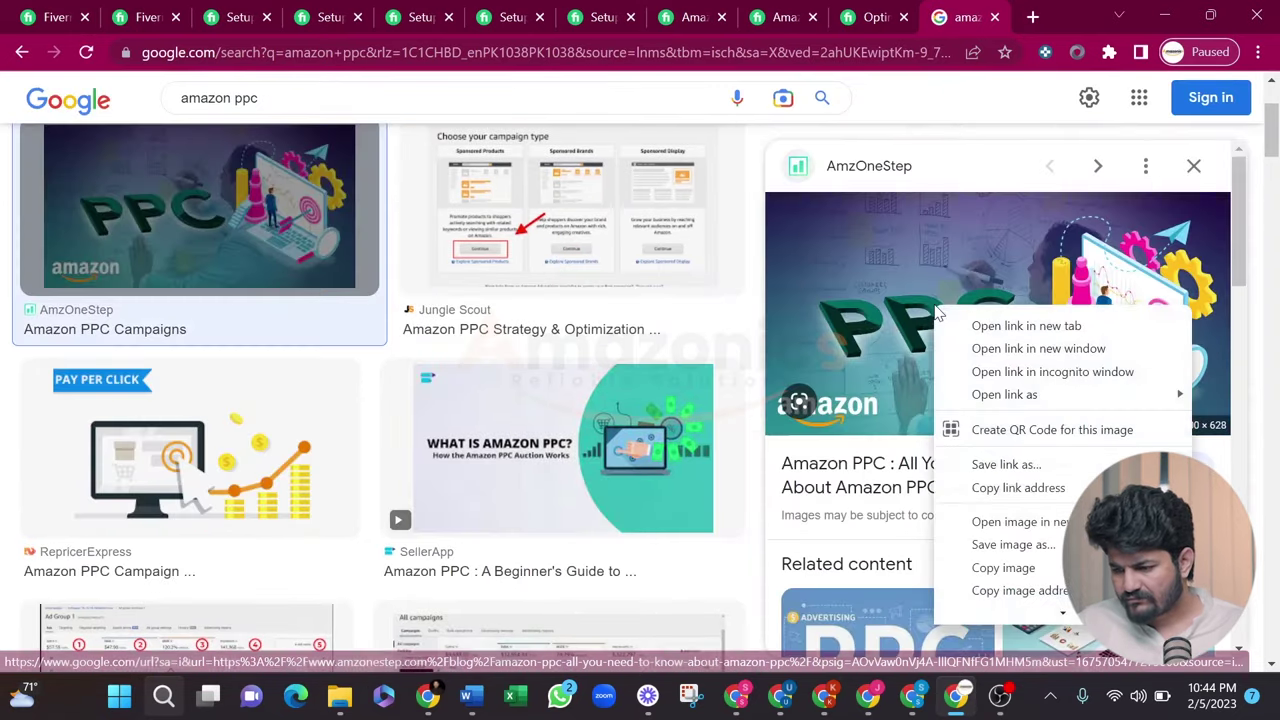
{"action": "left_click", "coordinate": [1000, 545]}
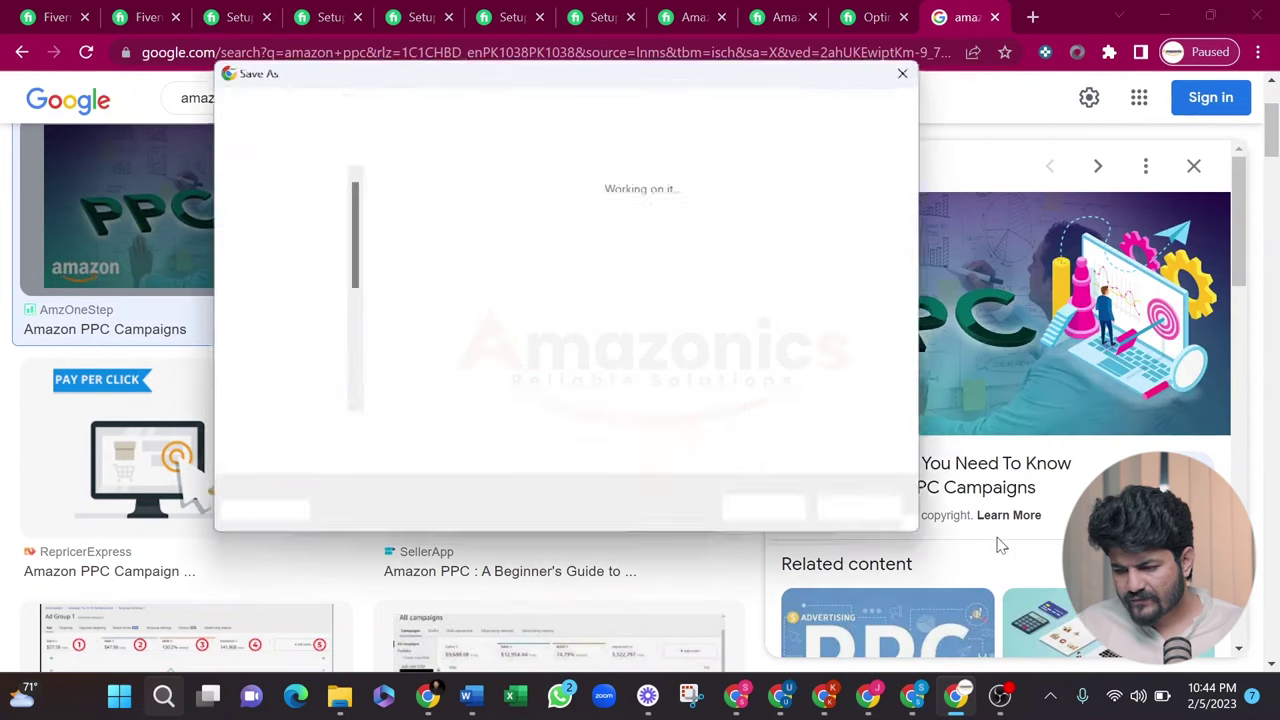
{"action": "left_click", "coordinate": [836, 520]}
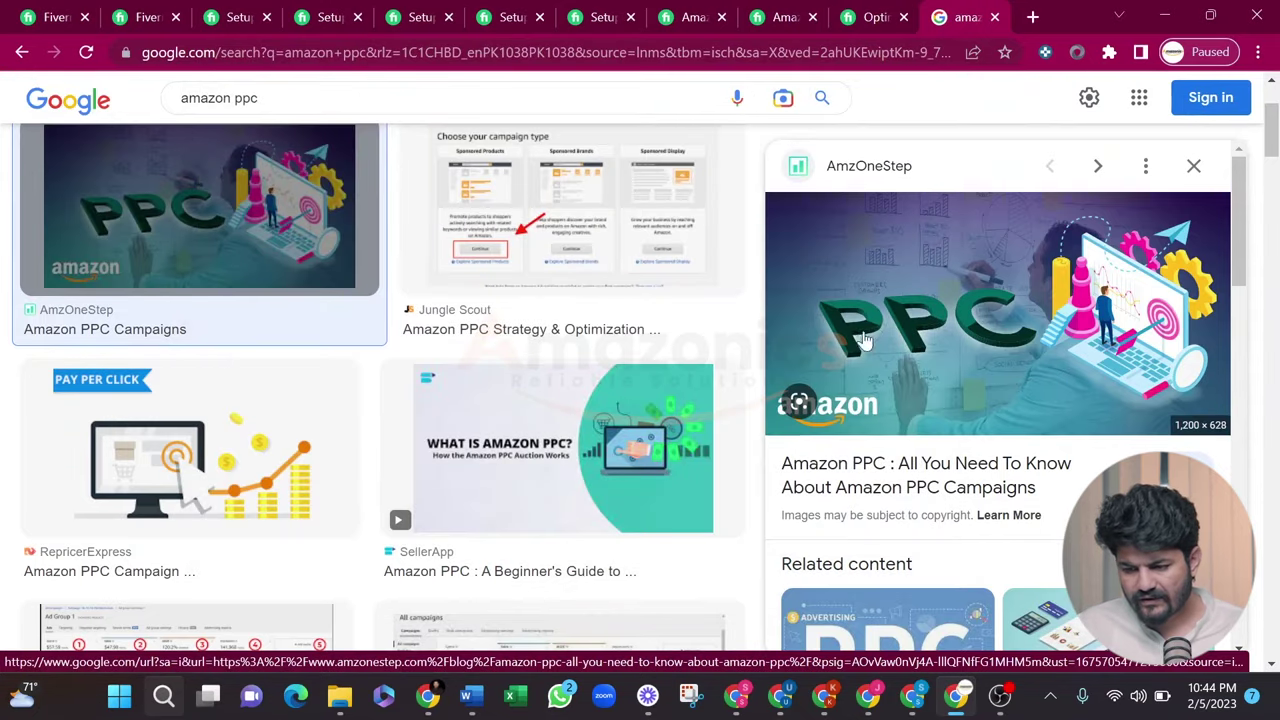
{"action": "scroll", "coordinate": [540, 413], "scroll_direction": "down", "scroll_amount": 2}
{"action": "scroll", "coordinate": [540, 413], "scroll_direction": "down", "scroll_amount": 2}
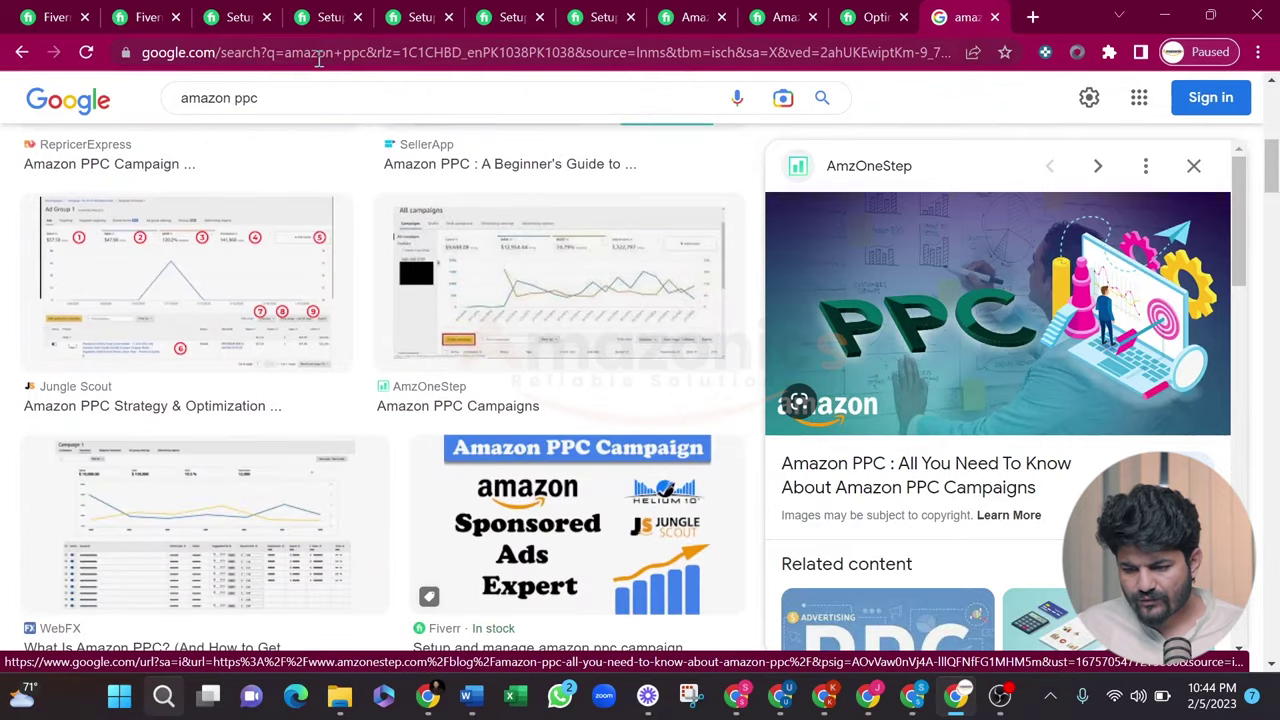
{"action": "scroll", "coordinate": [349, 357], "scroll_direction": "down", "scroll_amount": 1}
{"action": "scroll", "coordinate": [349, 357], "scroll_direction": "down", "scroll_amount": 3}
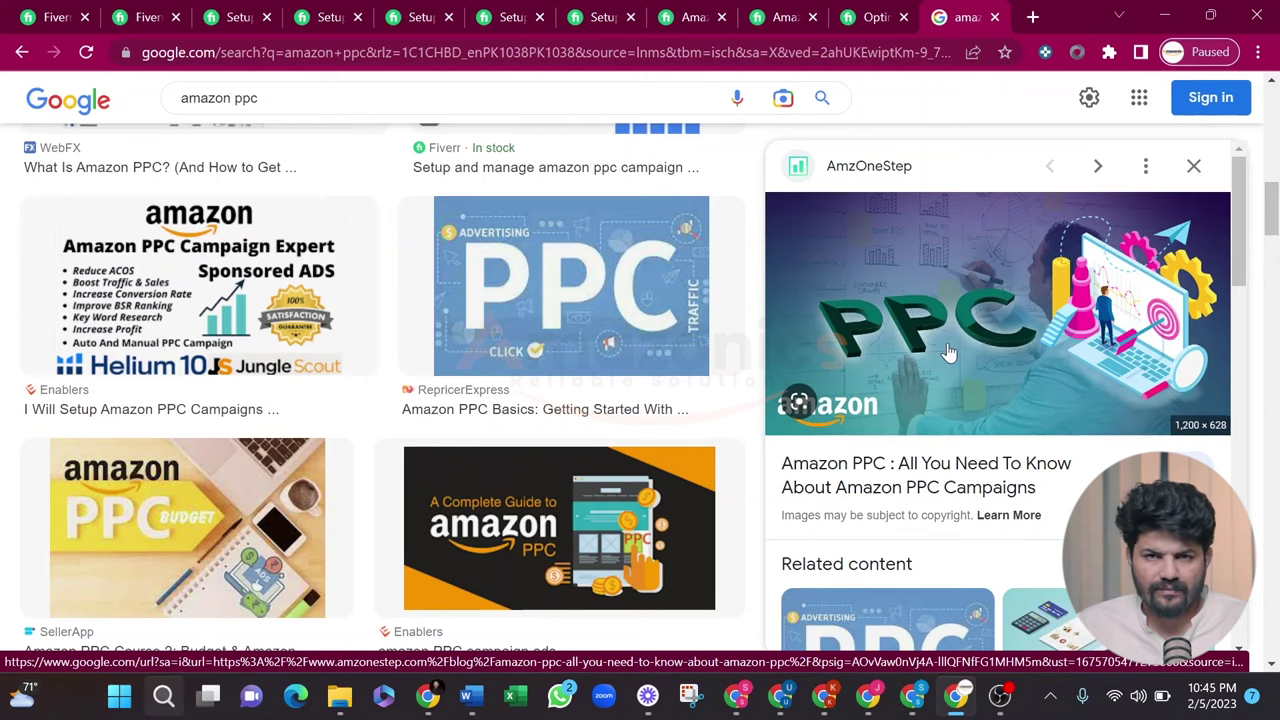
- Return to the gig's Gallery and upload the saved PPC image as the first gig photo
{"action": "left_click", "coordinate": [180, 292]}
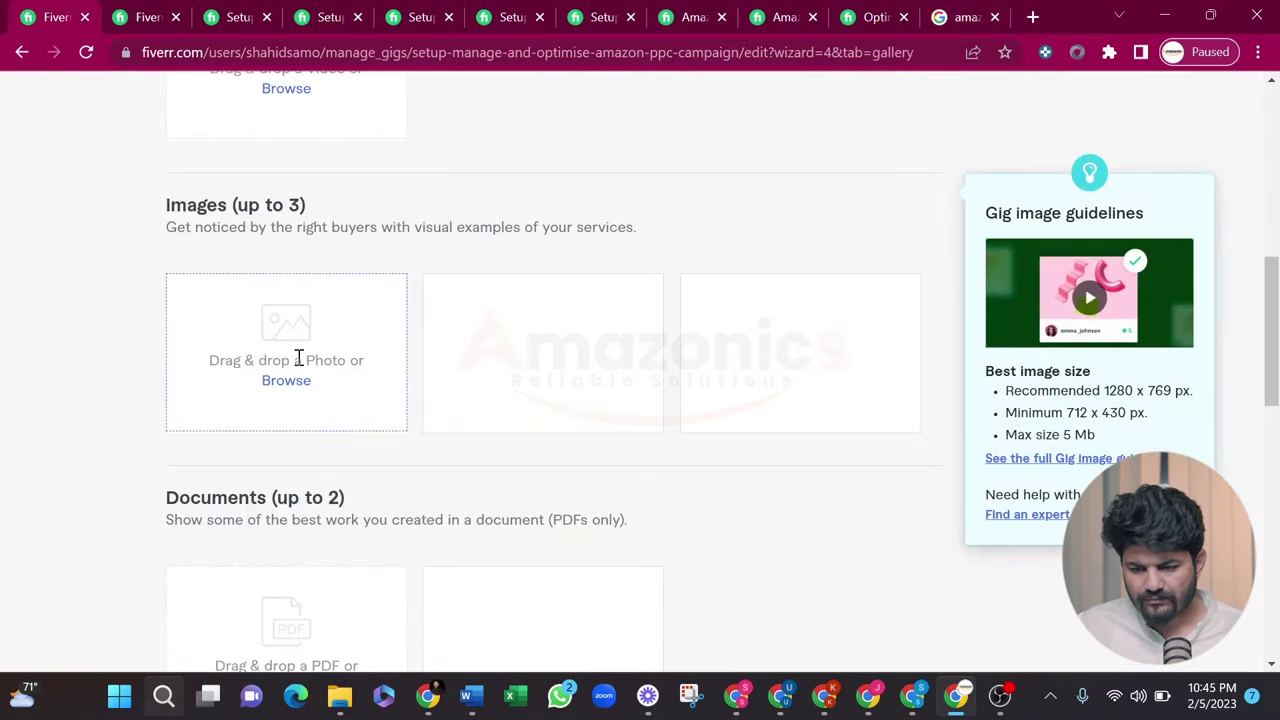
{"action": "left_click", "coordinate": [290, 385]}
{"action": "double_click", "coordinate": [465, 210]}
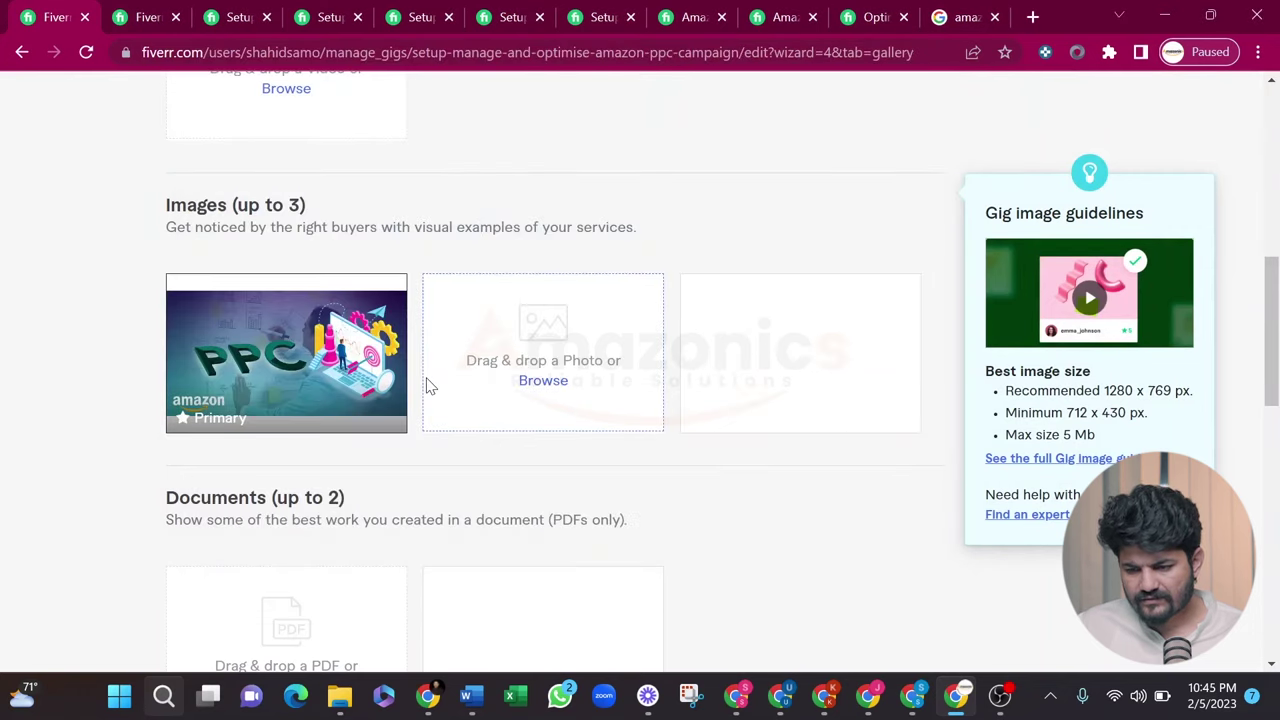
{"action": "scroll", "coordinate": [428, 386], "scroll_direction": "up", "scroll_amount": 2}
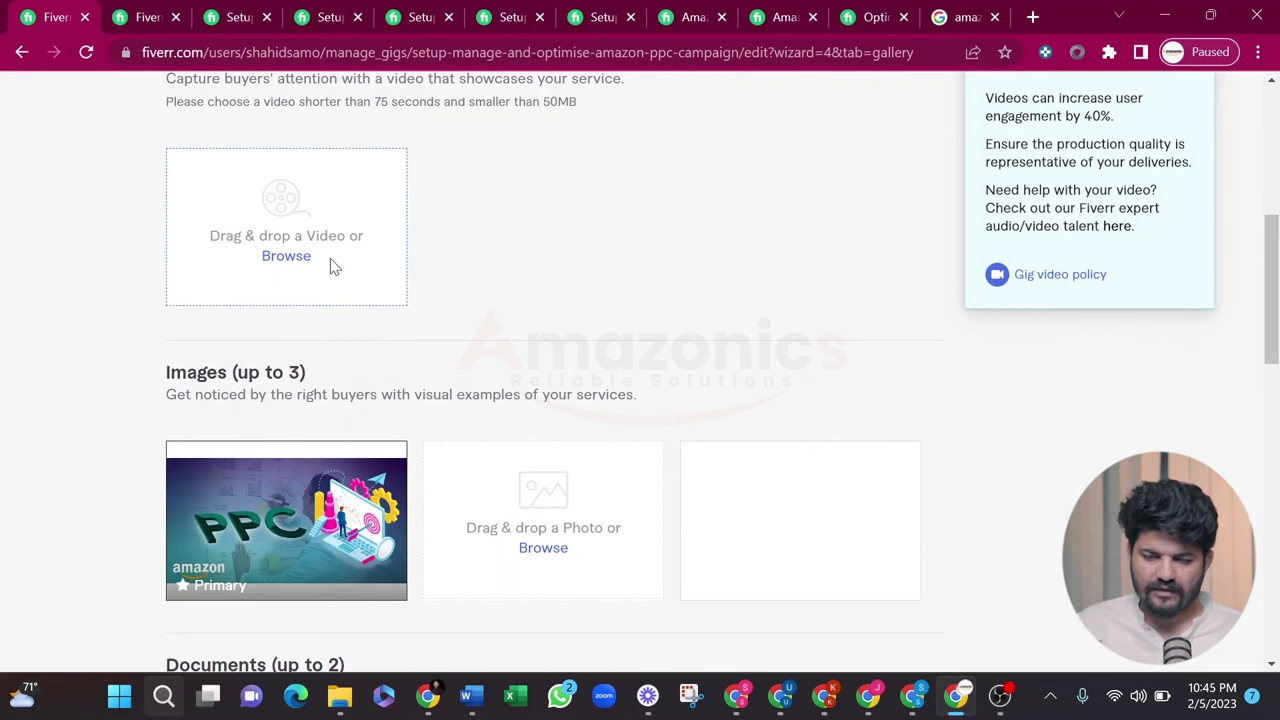
{"action": "scroll", "coordinate": [333, 265], "scroll_direction": "down", "scroll_amount": 1}
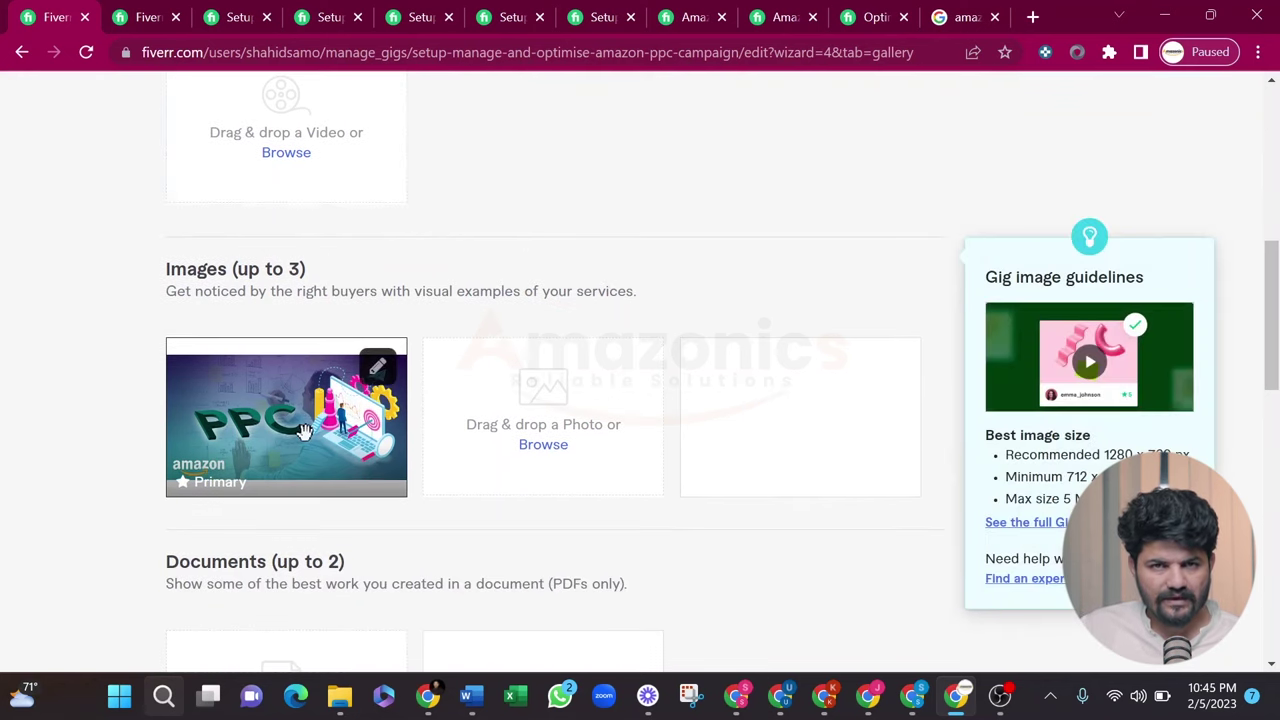
{"action": "scroll", "coordinate": [303, 431], "scroll_direction": "down", "scroll_amount": 1}
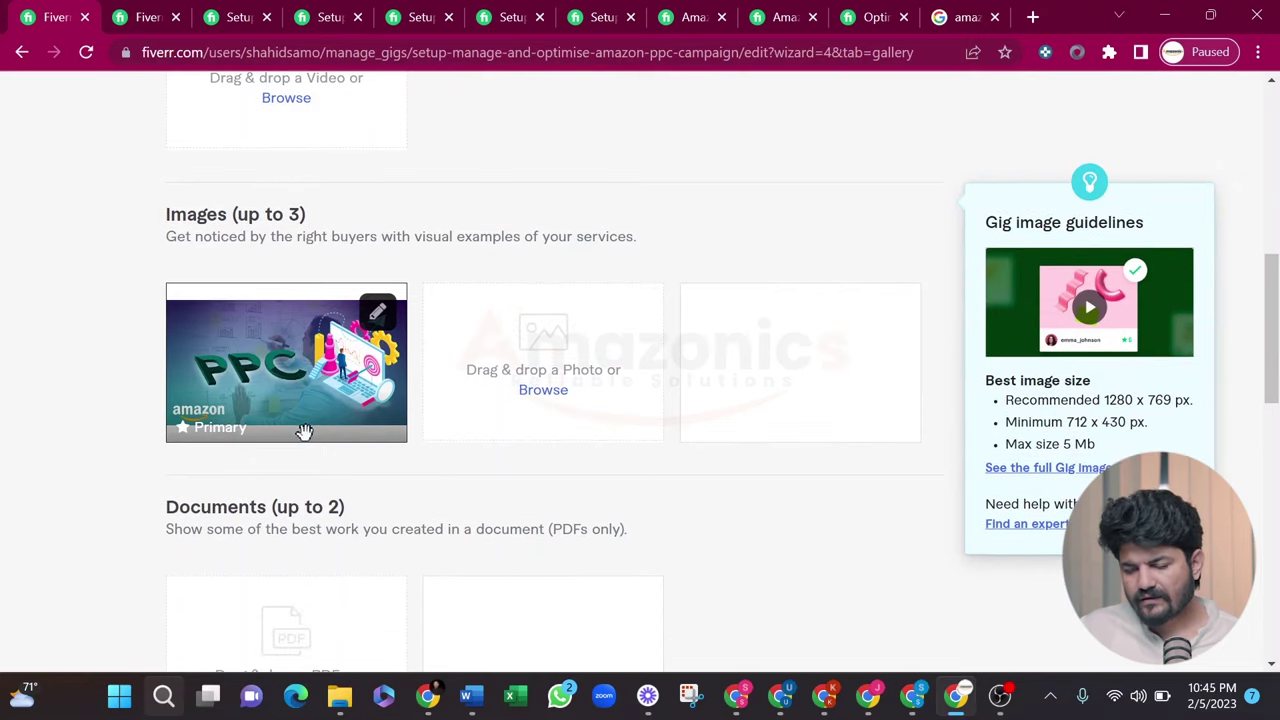